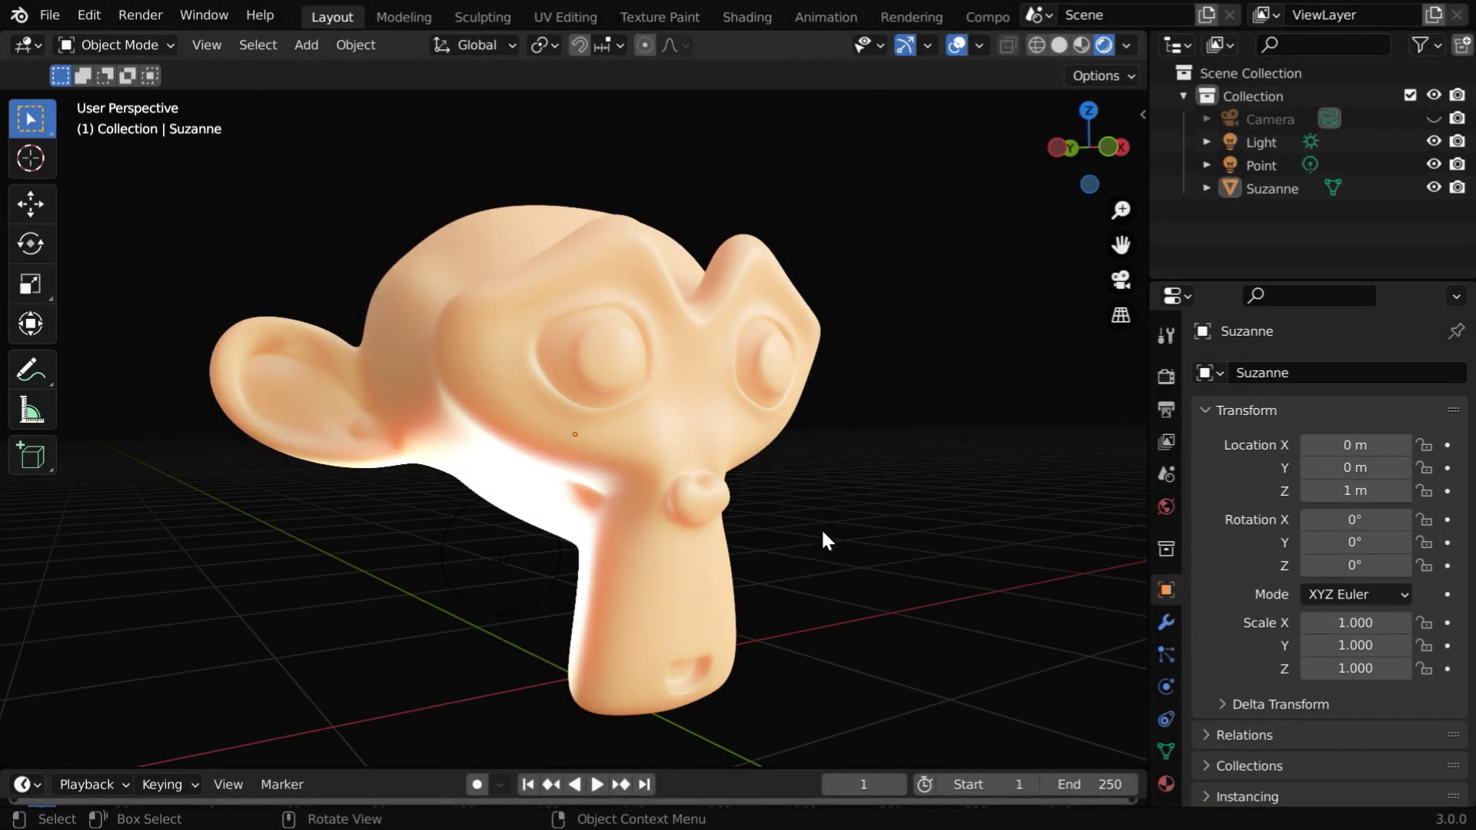
- Orbit and zoom around the finished skin-toned Suzanne to inspect its shading
middle_click_drag(837, 592, 675, 438)
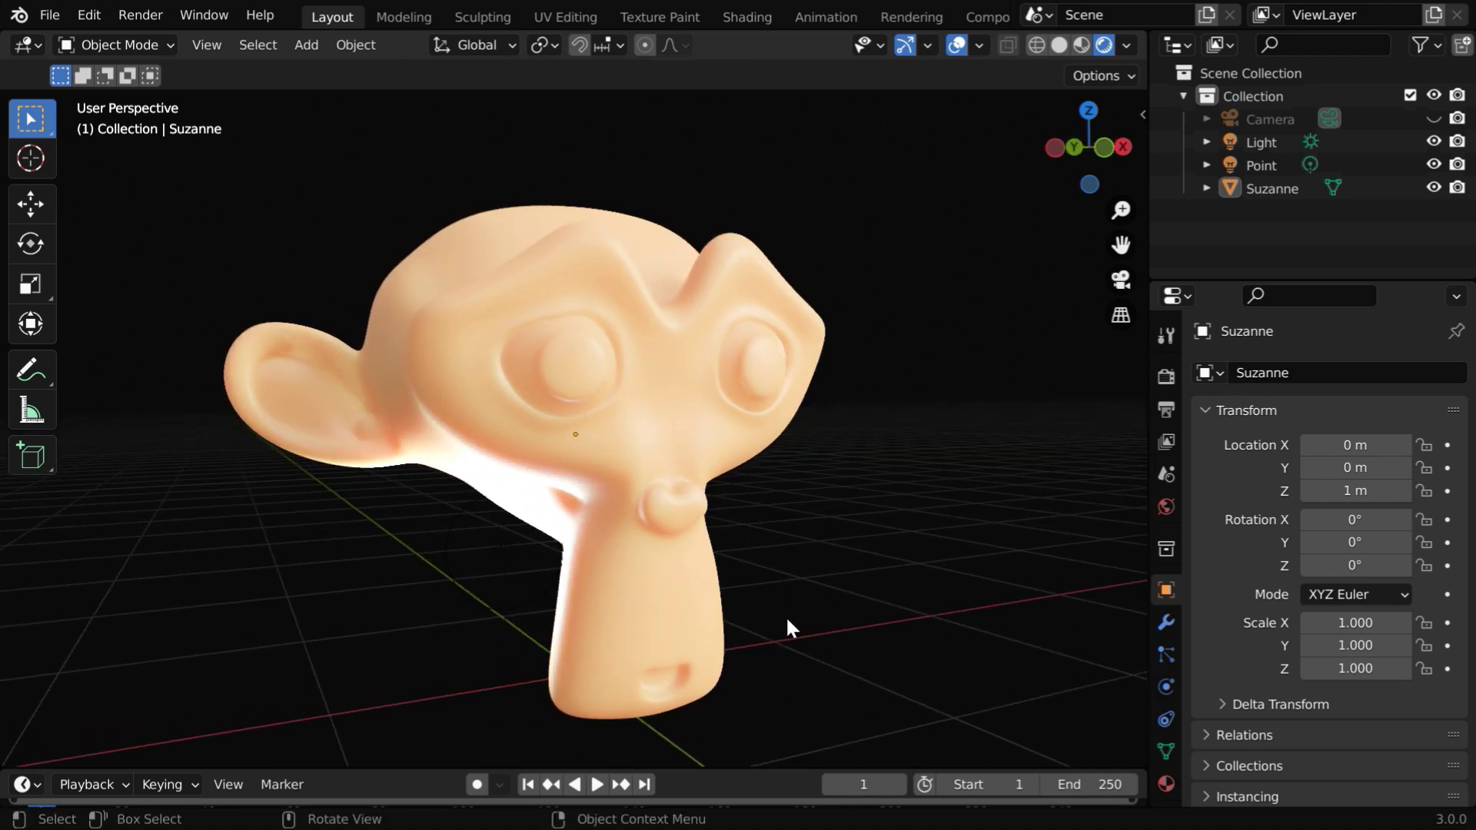
middle_click_drag(787, 620, 801, 543)
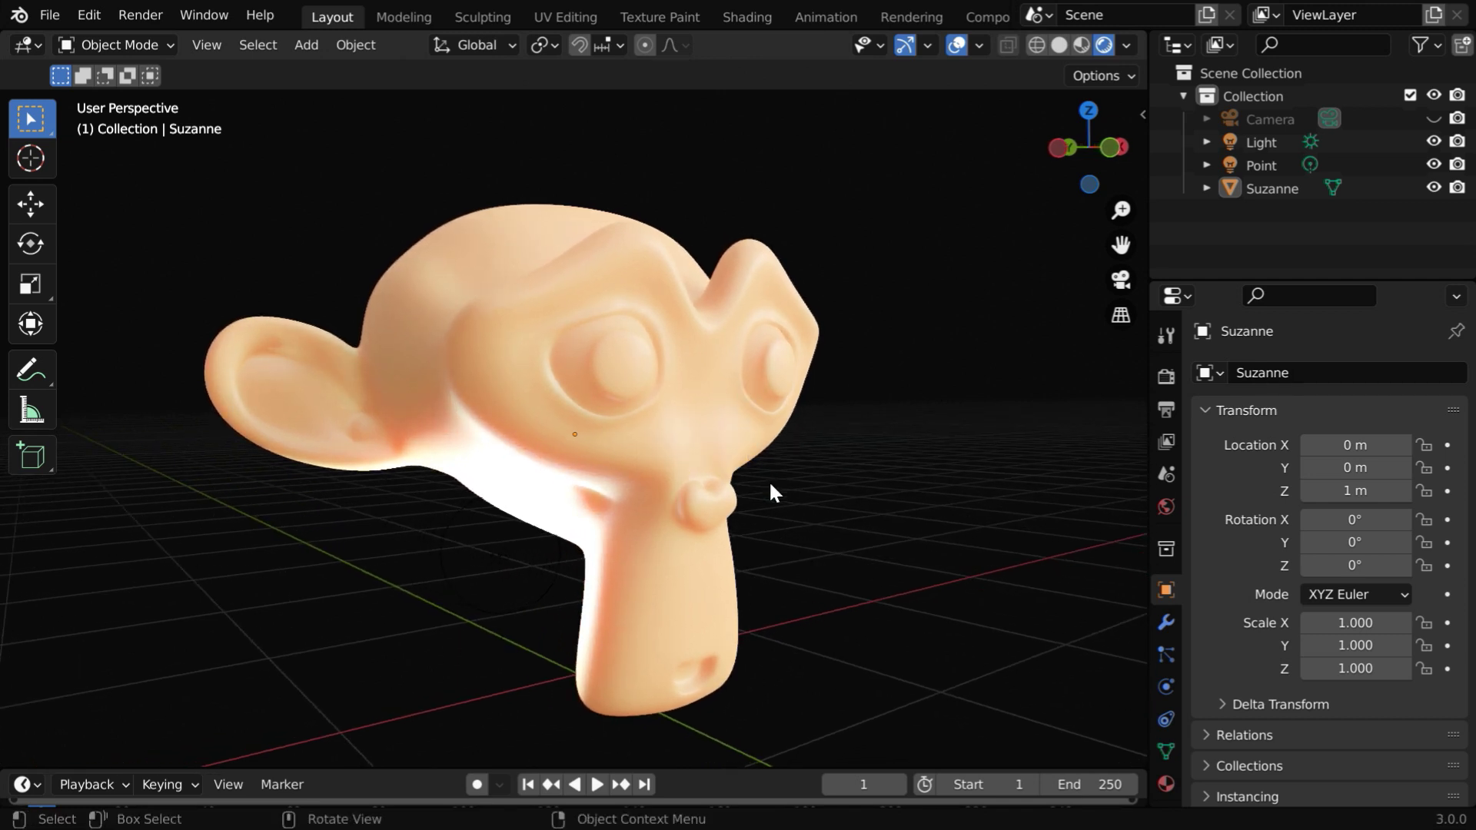
middle_click_drag(671, 615, 667, 584)
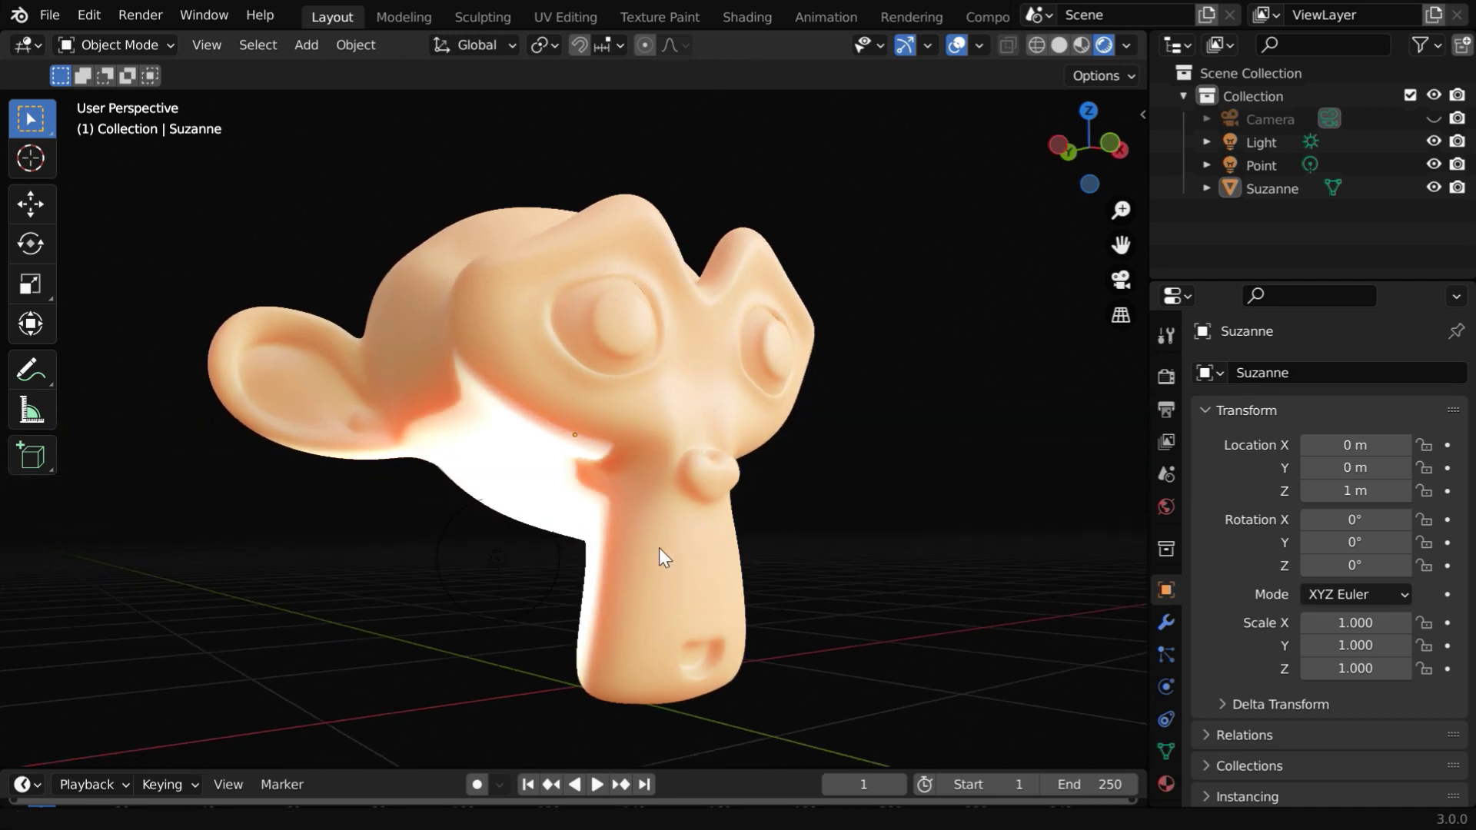
scroll(658, 548, "up", 4)
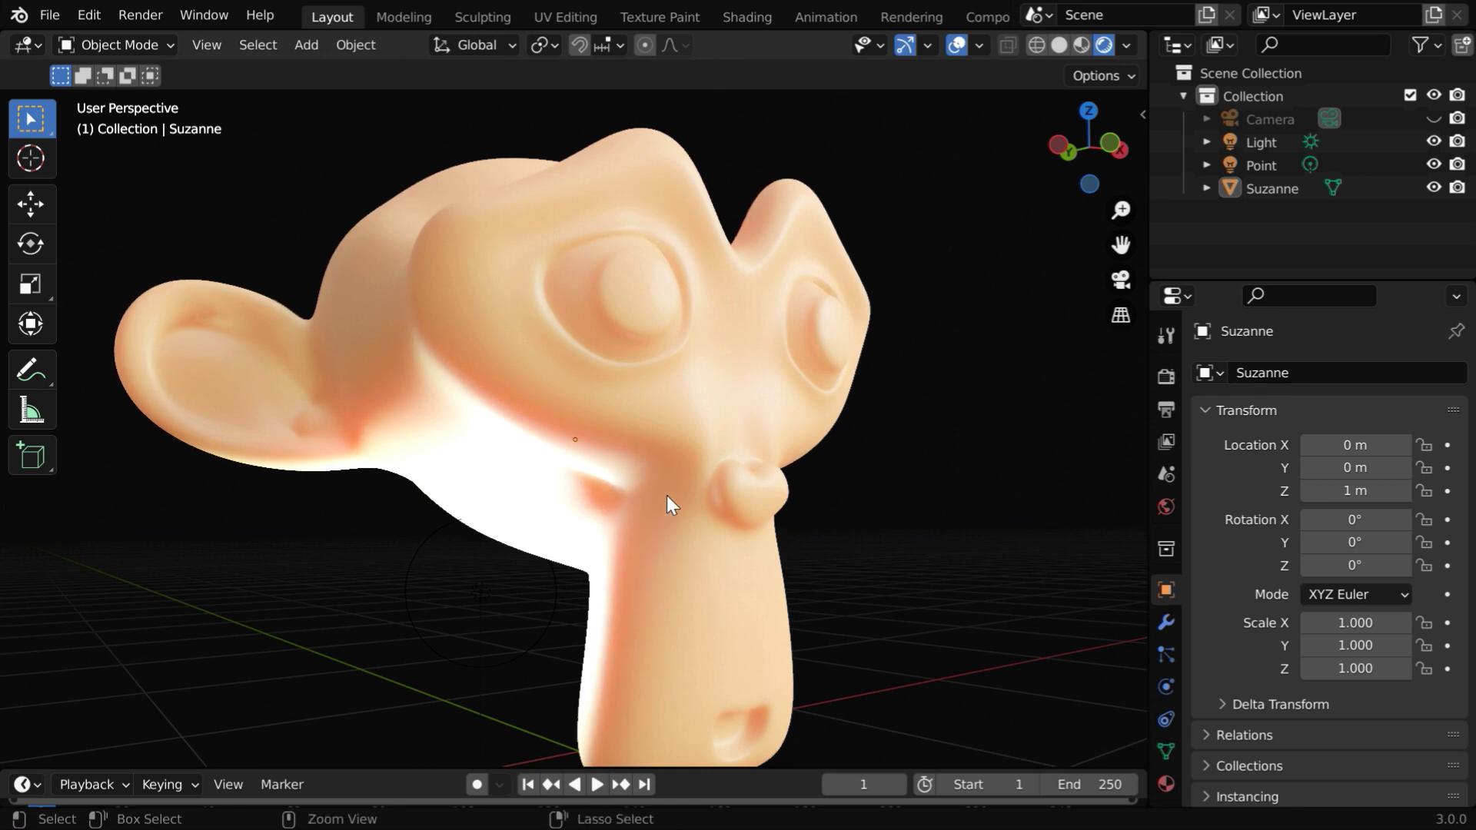
middle_click_drag(667, 508, 735, 512)
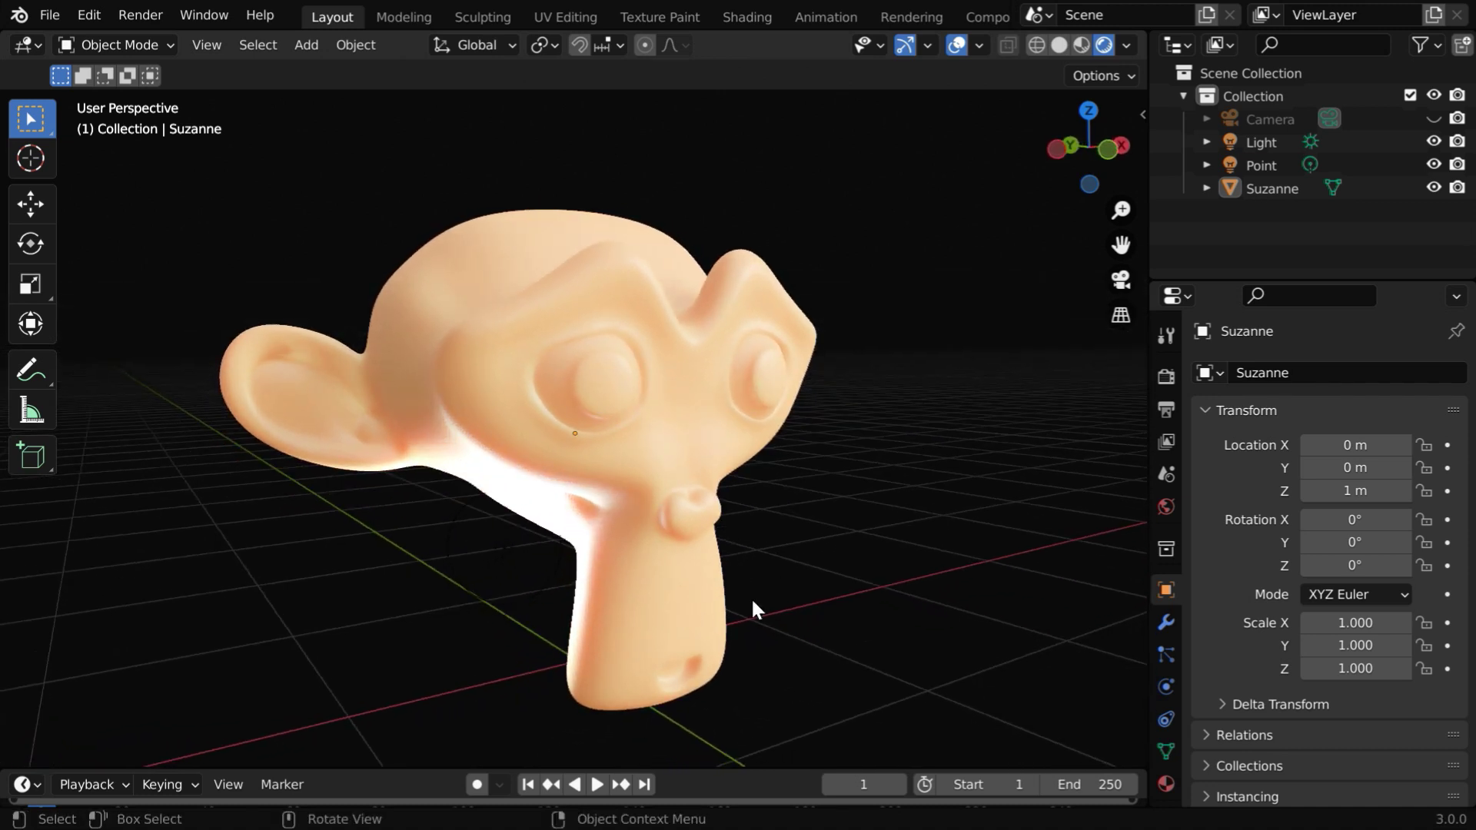
- Start a new General scene and delete the default cube
left_click(49, 14)
mouse_move(69, 43)
left_click(307, 42)
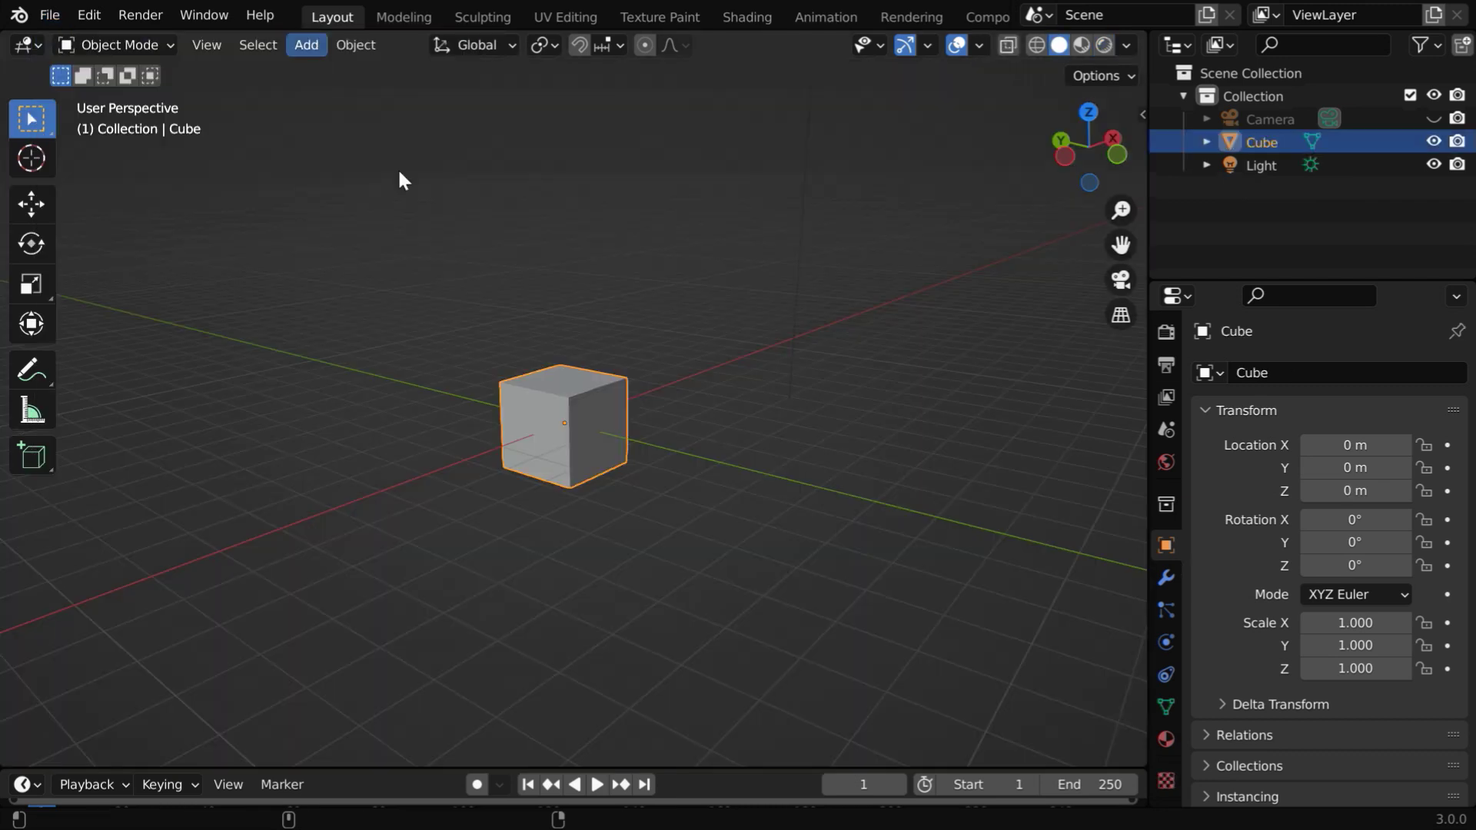
key("x")
left_click(515, 509)
- Add a Monkey mesh and frame it from the front
left_click(306, 44)
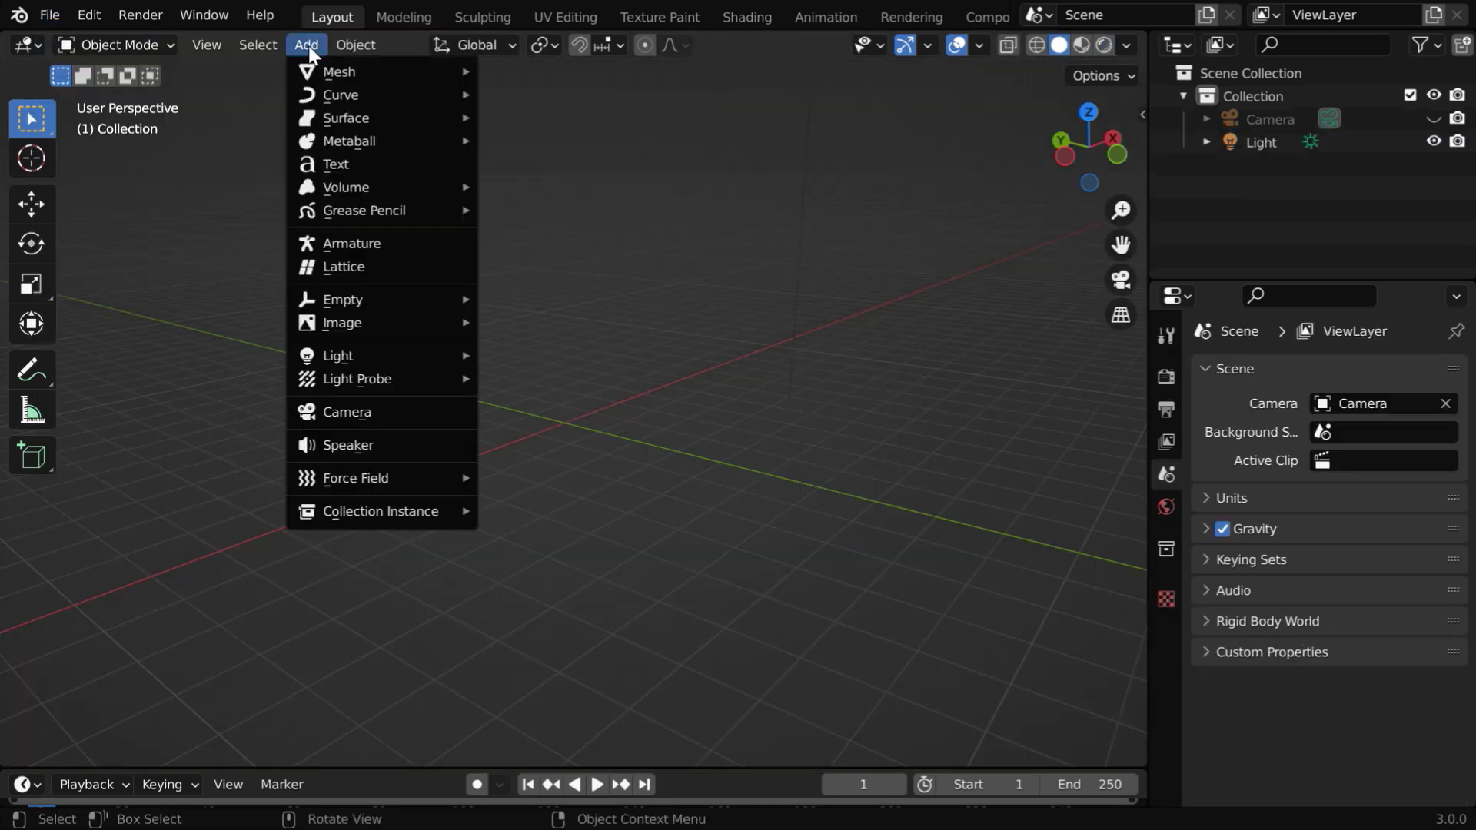
mouse_move(399, 71)
left_click(549, 288)
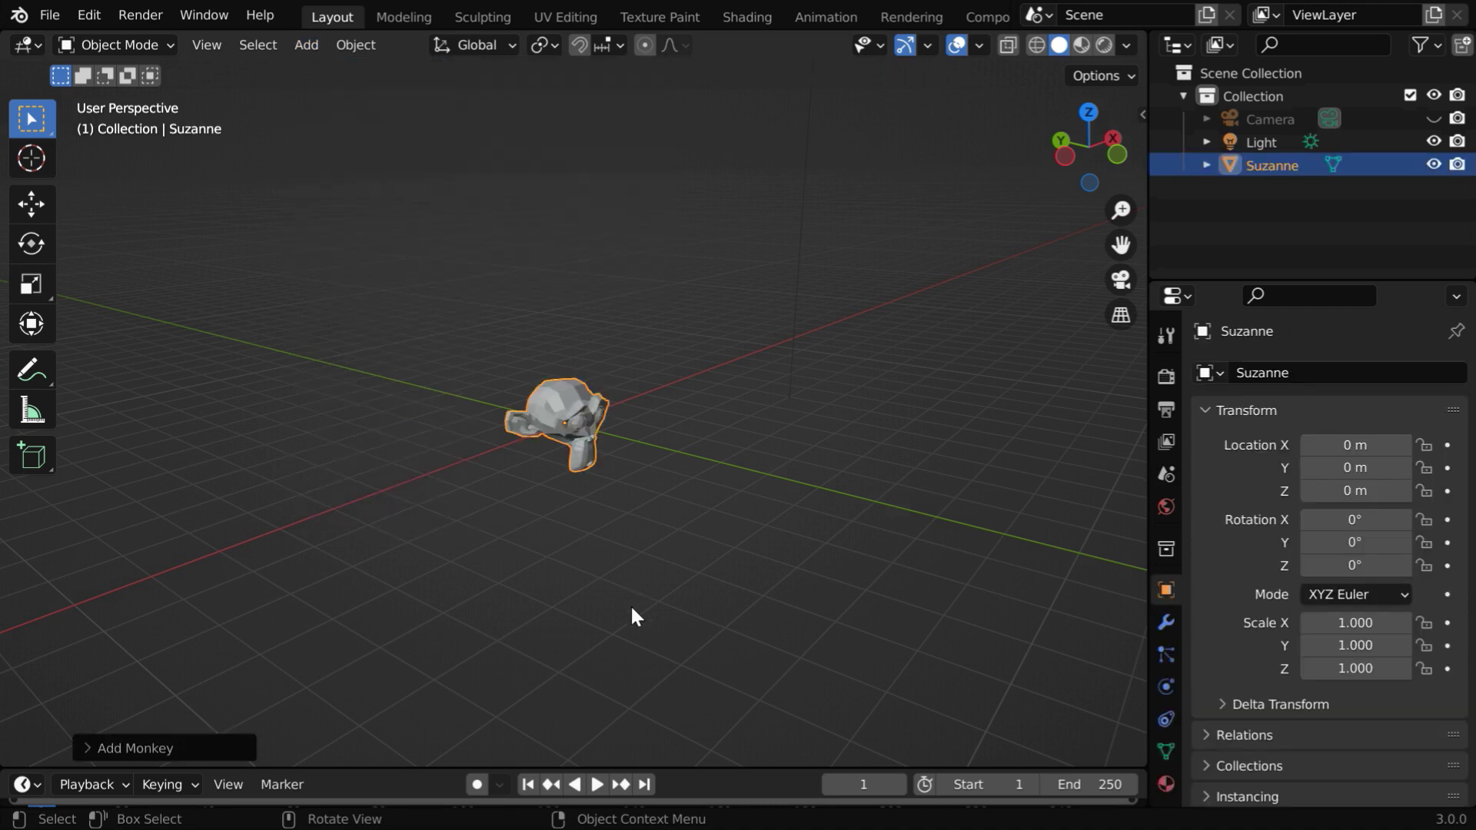
scroll(630, 606, "up", 5)
middle_click_drag(727, 628, 695, 587)
scroll(727, 699, "up", 3)
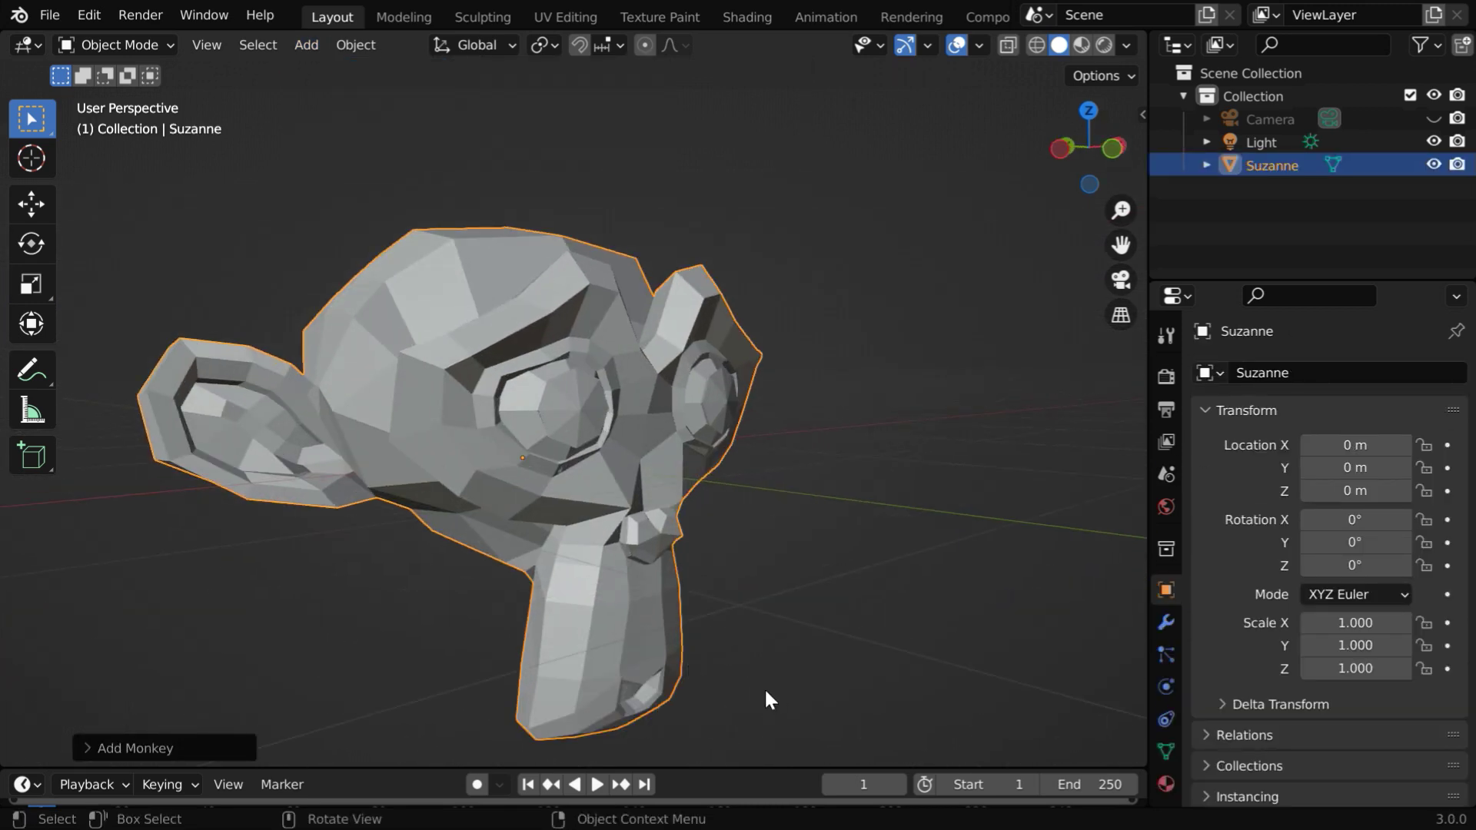
scroll(764, 687, "down", 1)
- Add a Subdivision Surface modifier with Viewport and Render levels at 4
left_click(1165, 621)
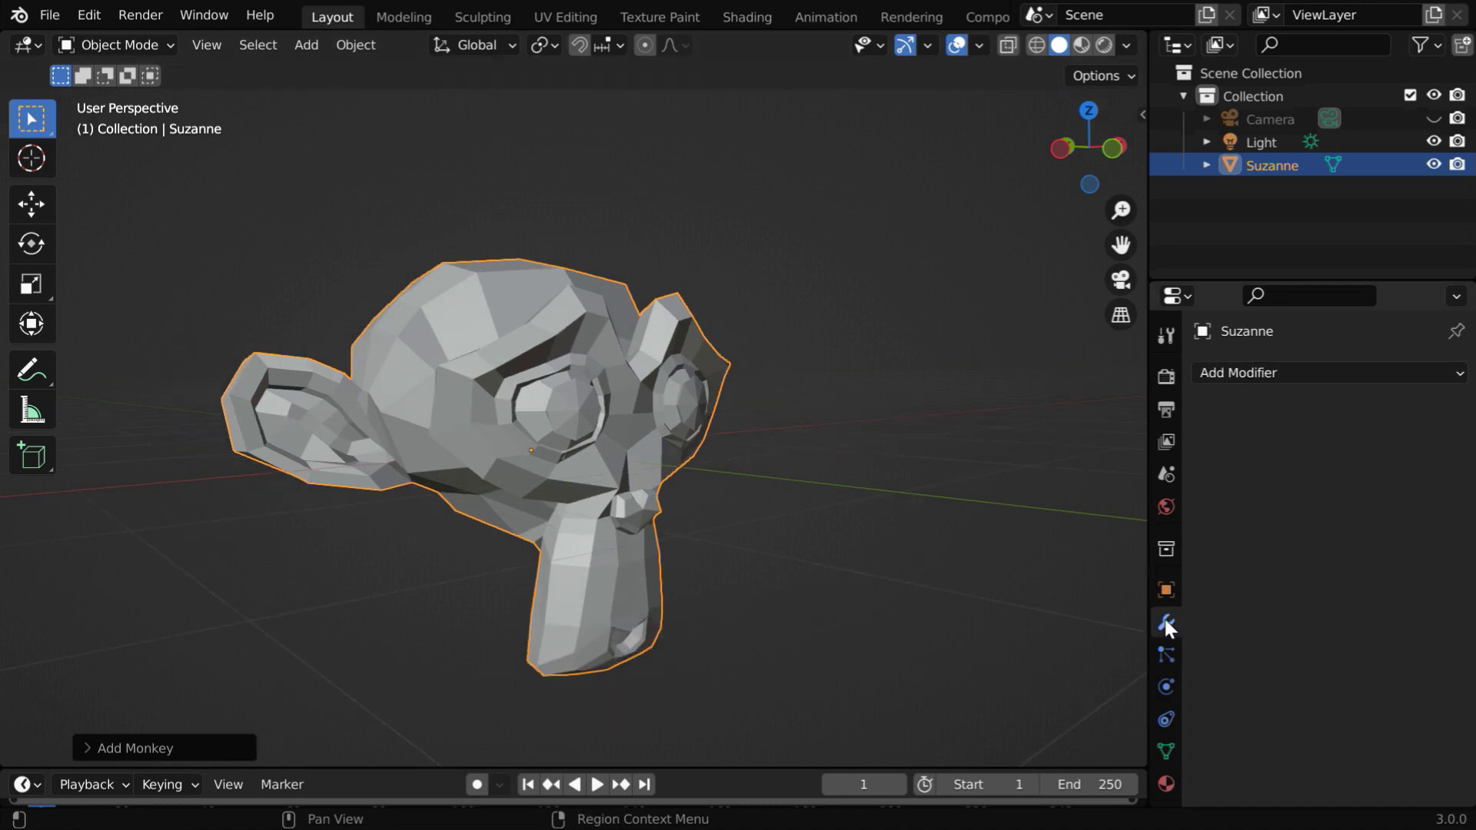
left_click(1245, 371)
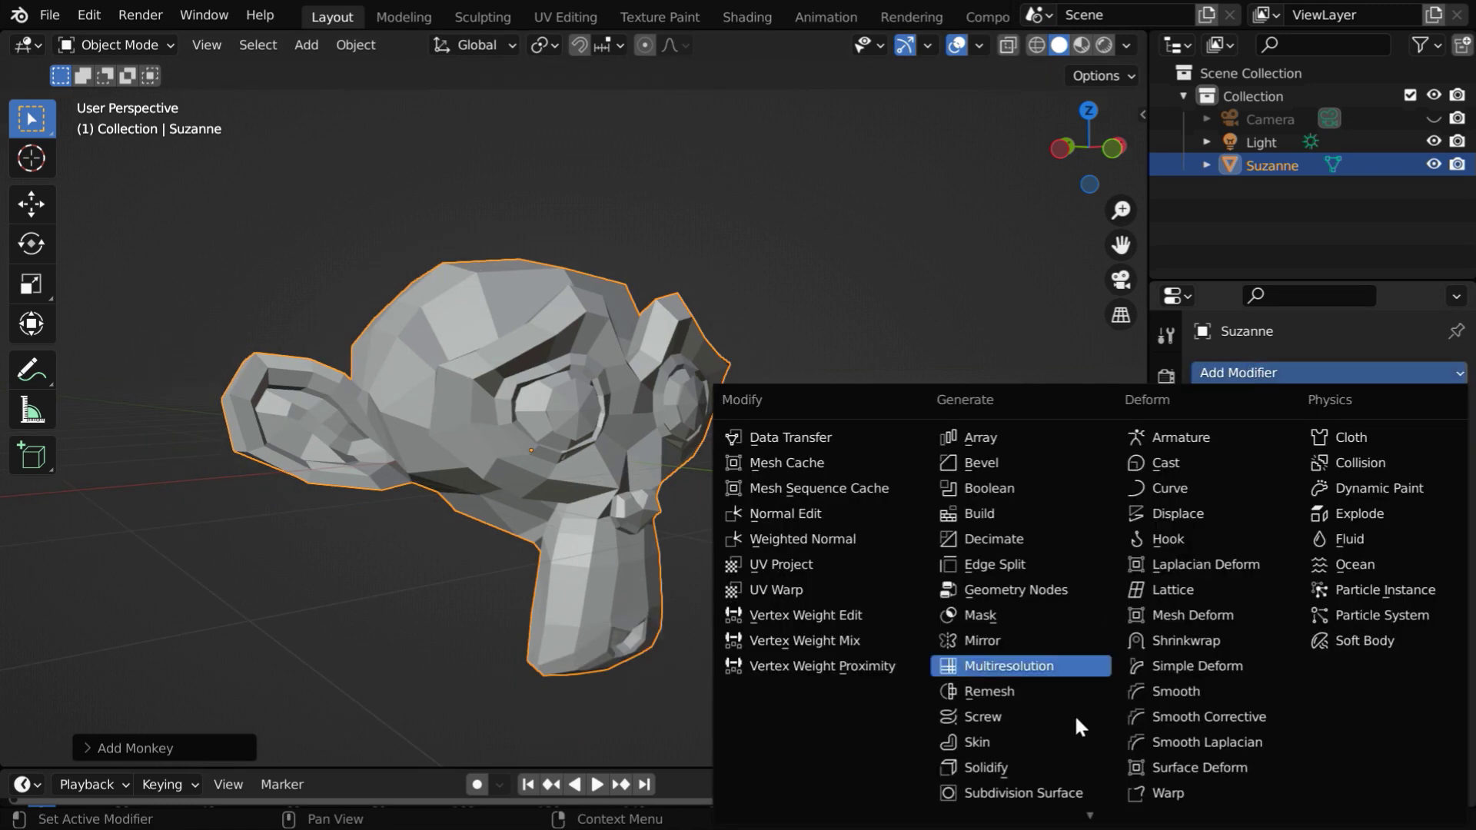
left_click(1033, 791)
left_click(1426, 473)
left_click(1425, 473)
left_click(1426, 475)
left_click(1426, 497)
left_click(1427, 497)
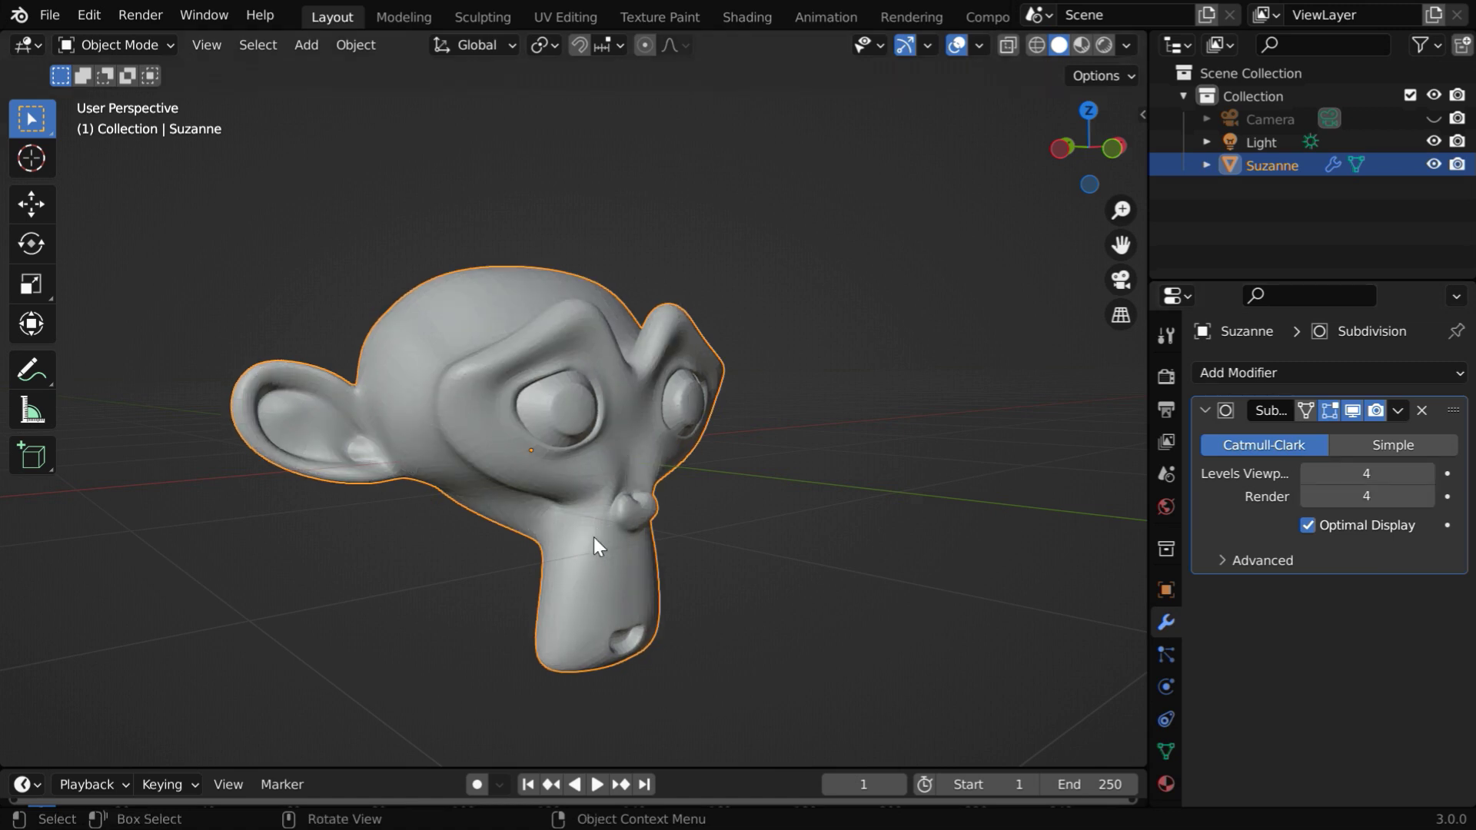
- Switch to Rendered shading, create Material.001 for Suzanne, and widen the Properties panel
middle_click_drag(589, 547, 587, 511, "ctrl")
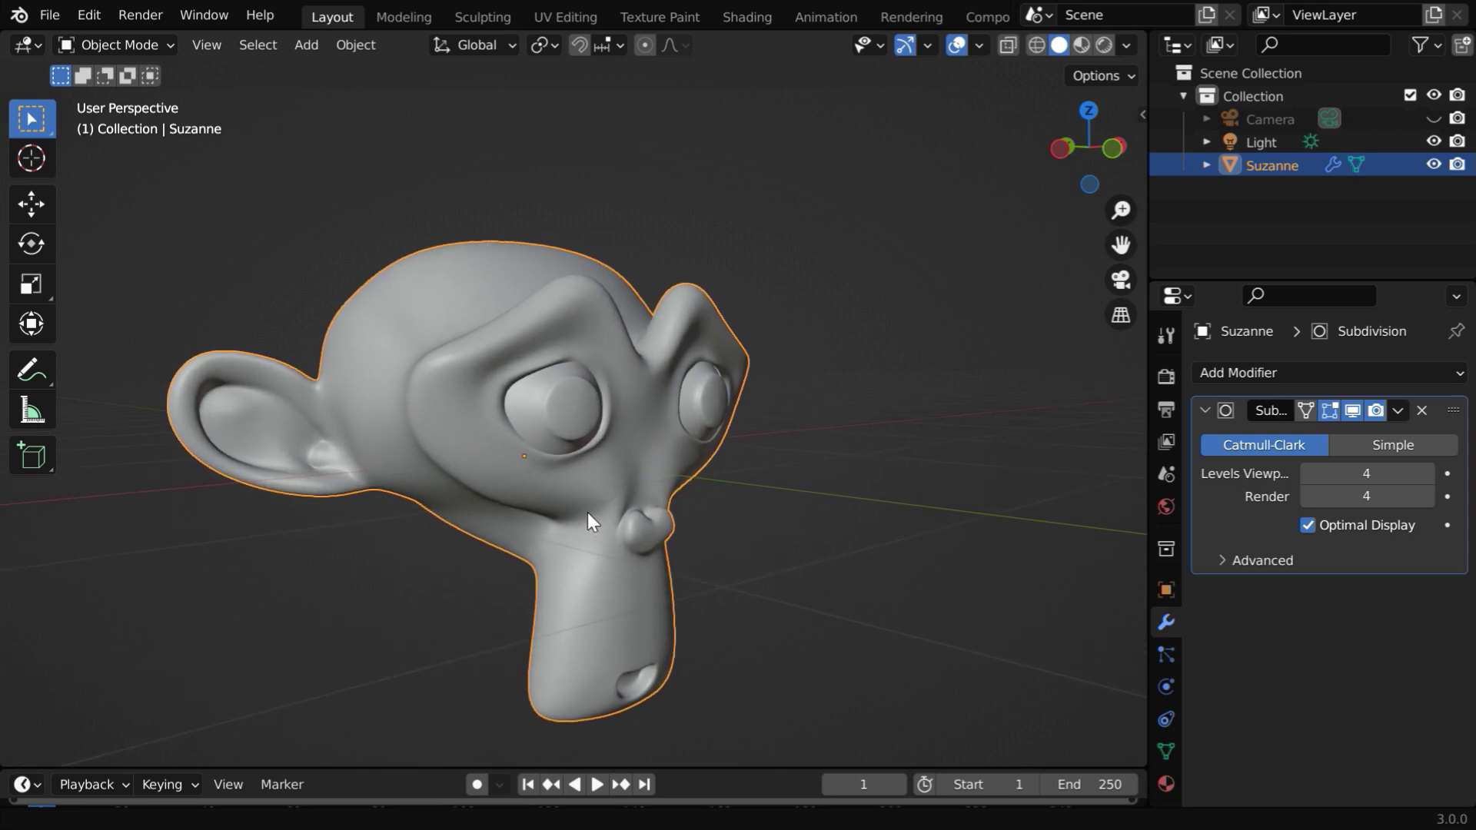
left_click(1165, 784)
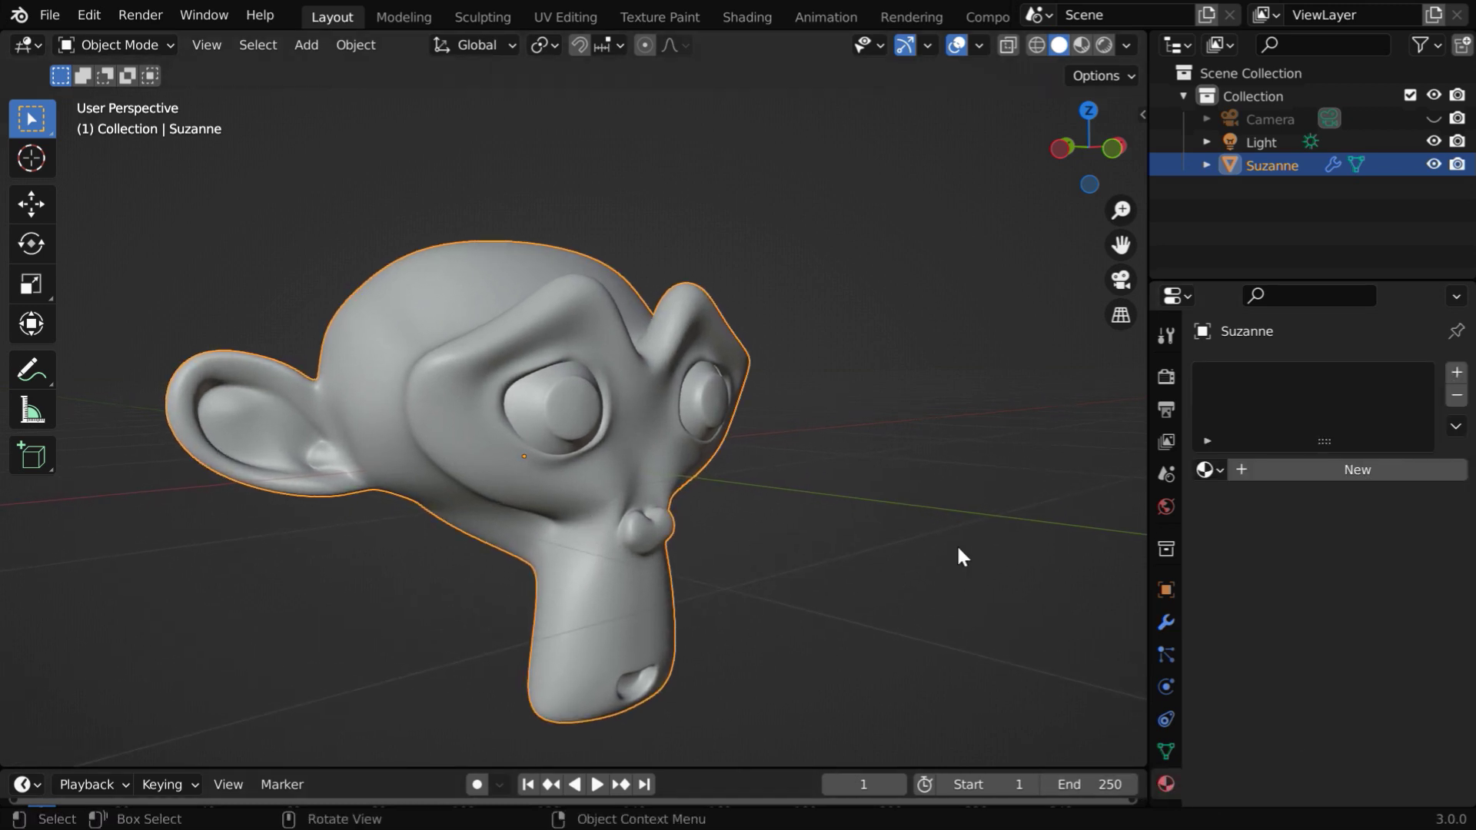
left_click(1105, 43)
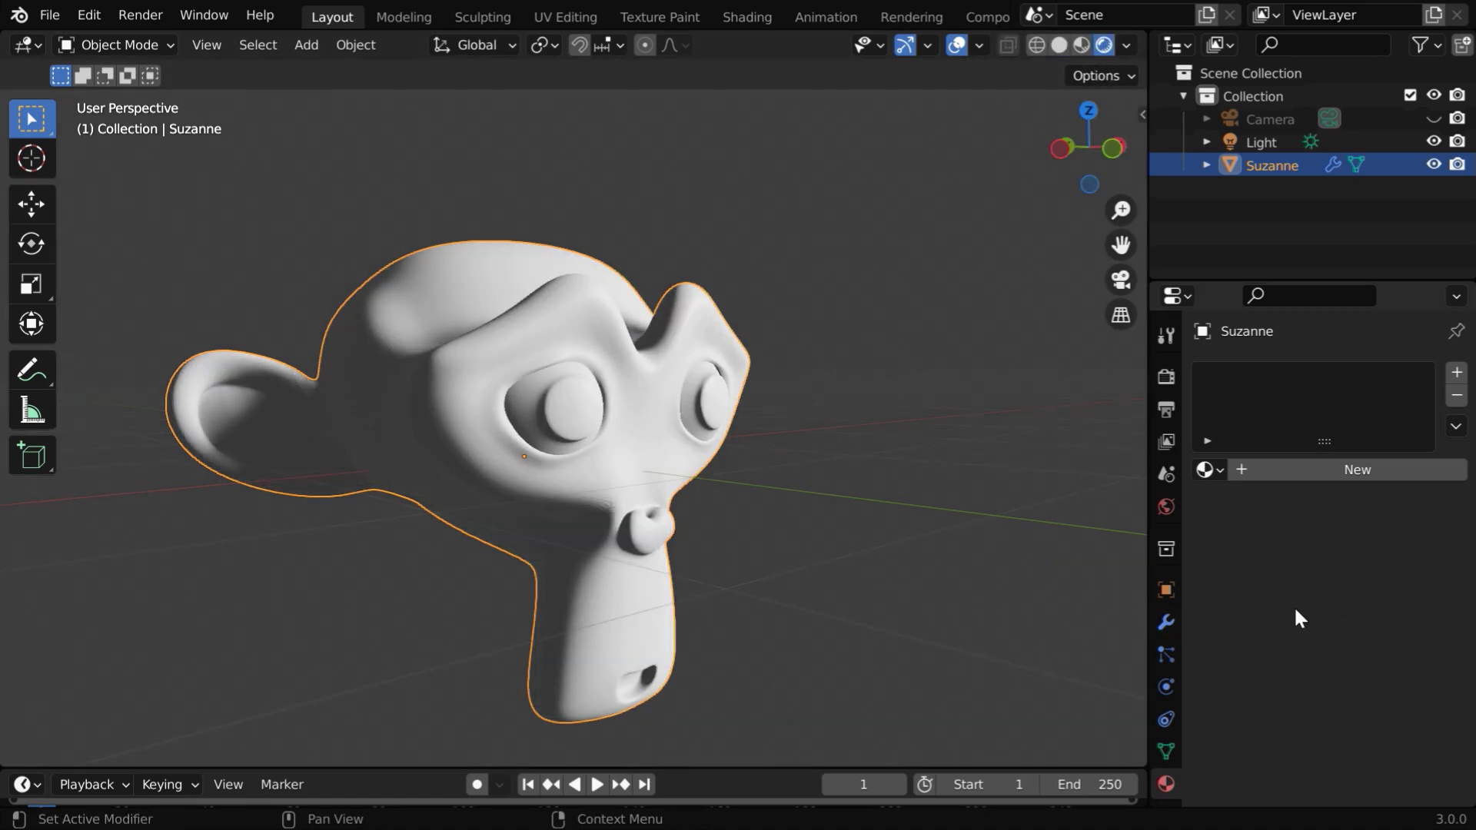
left_click(1313, 472)
scroll(1350, 570, "down", 3)
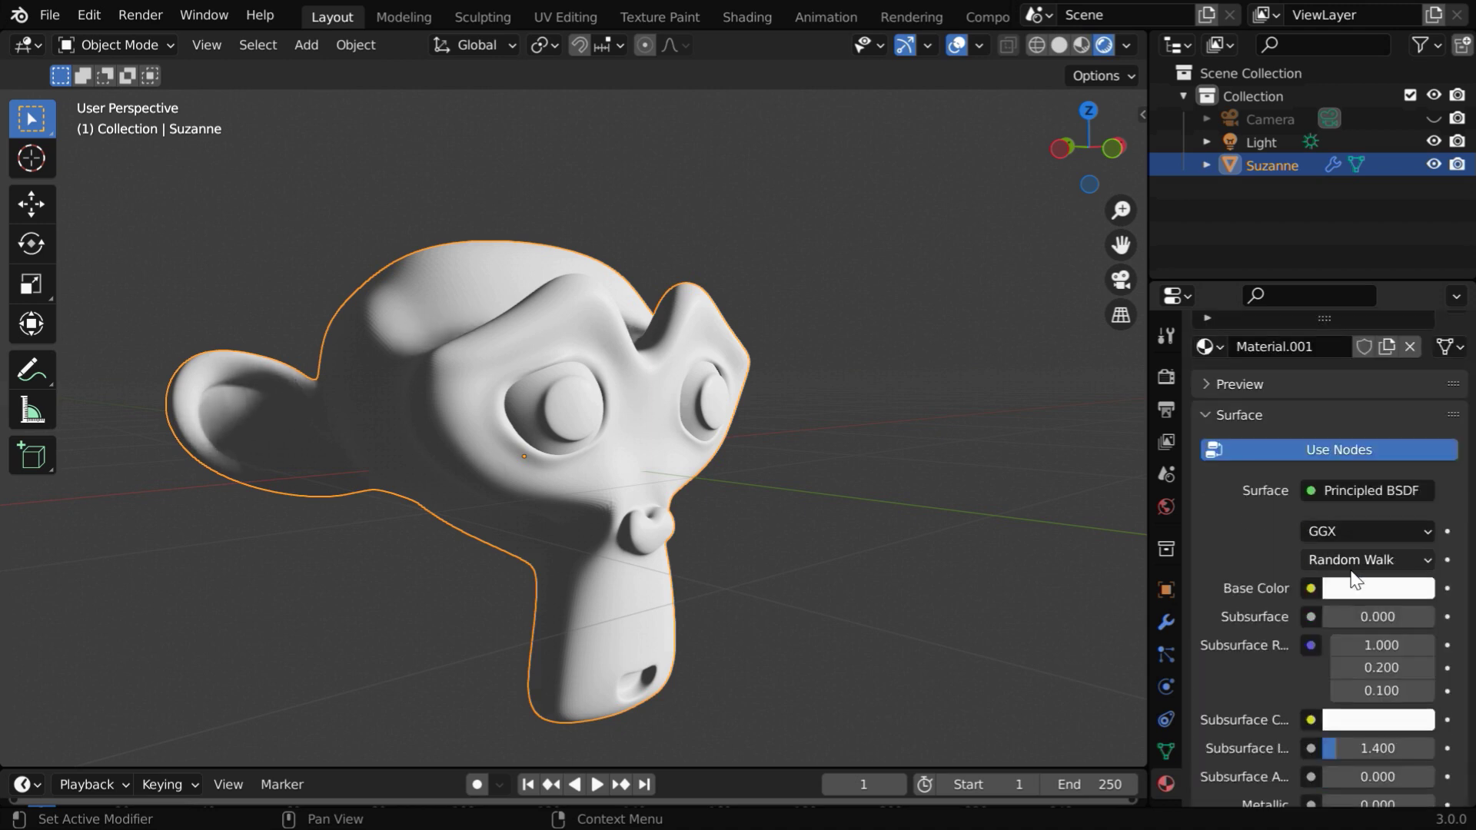
scroll(1350, 571, "down", 3)
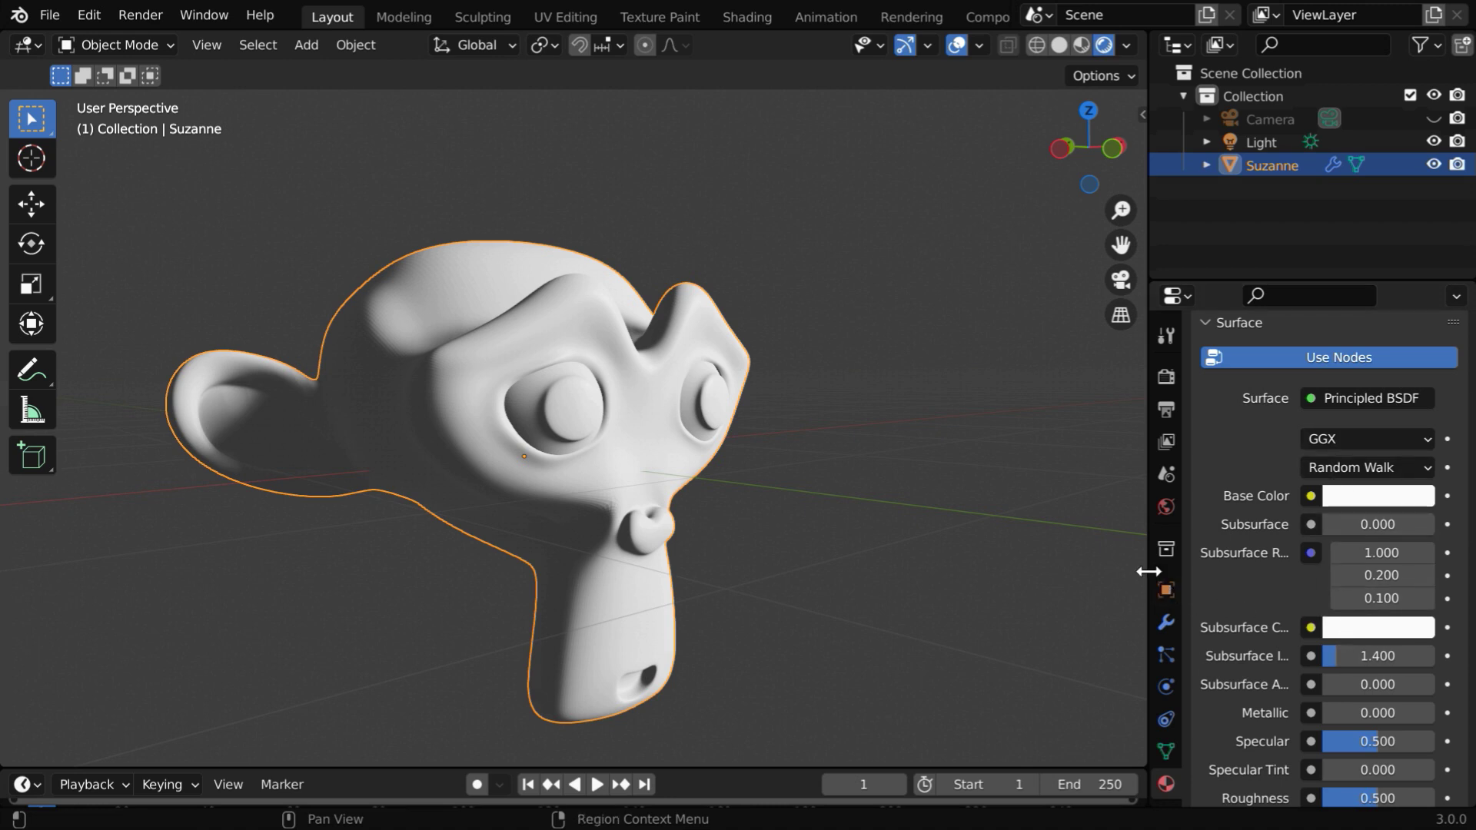
left_click_drag(1149, 571, 1072, 578)
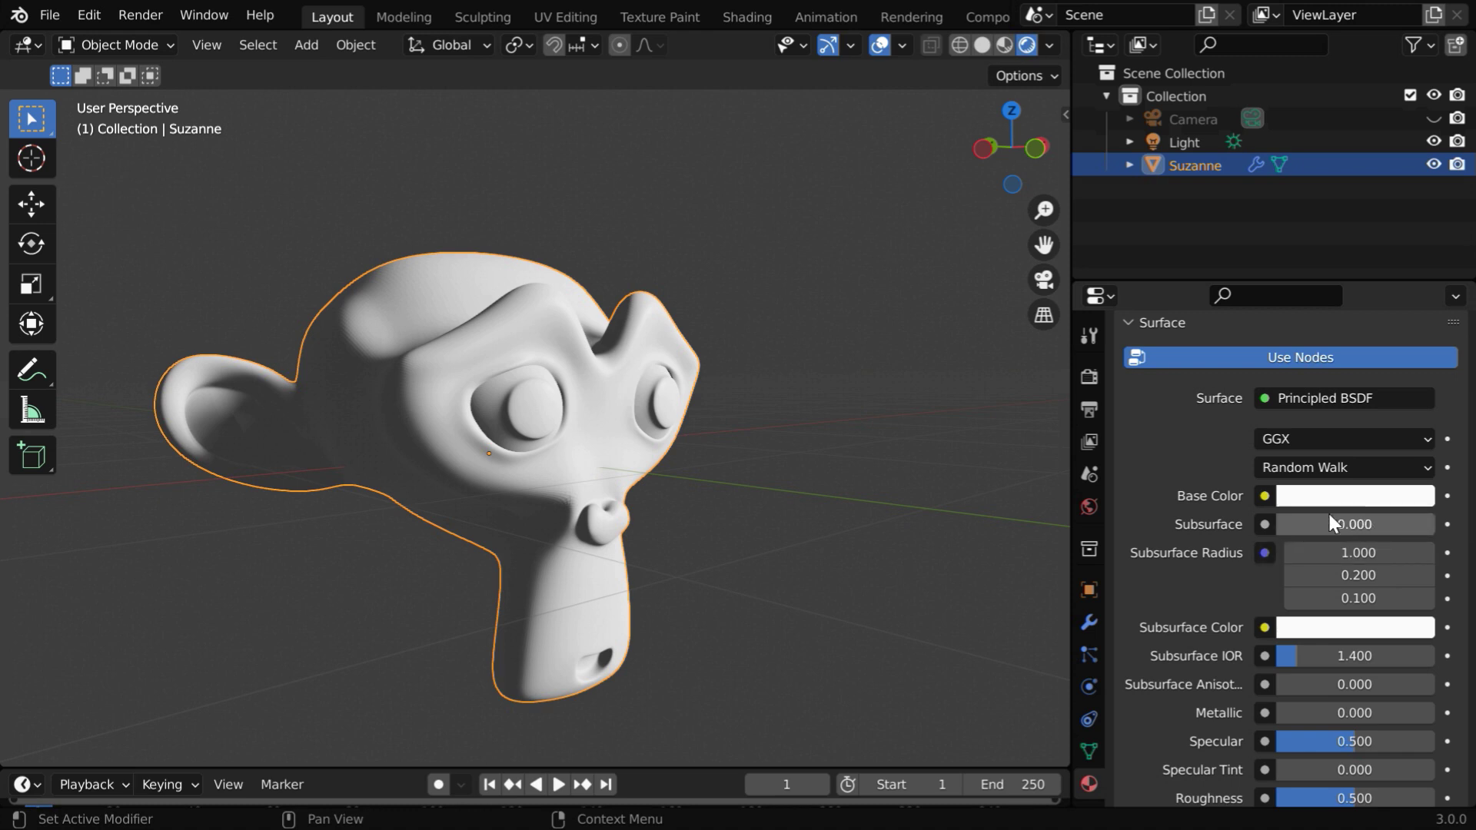
- Set the Base Color to orange and zoom in on Suzanne's face
left_click(1313, 497)
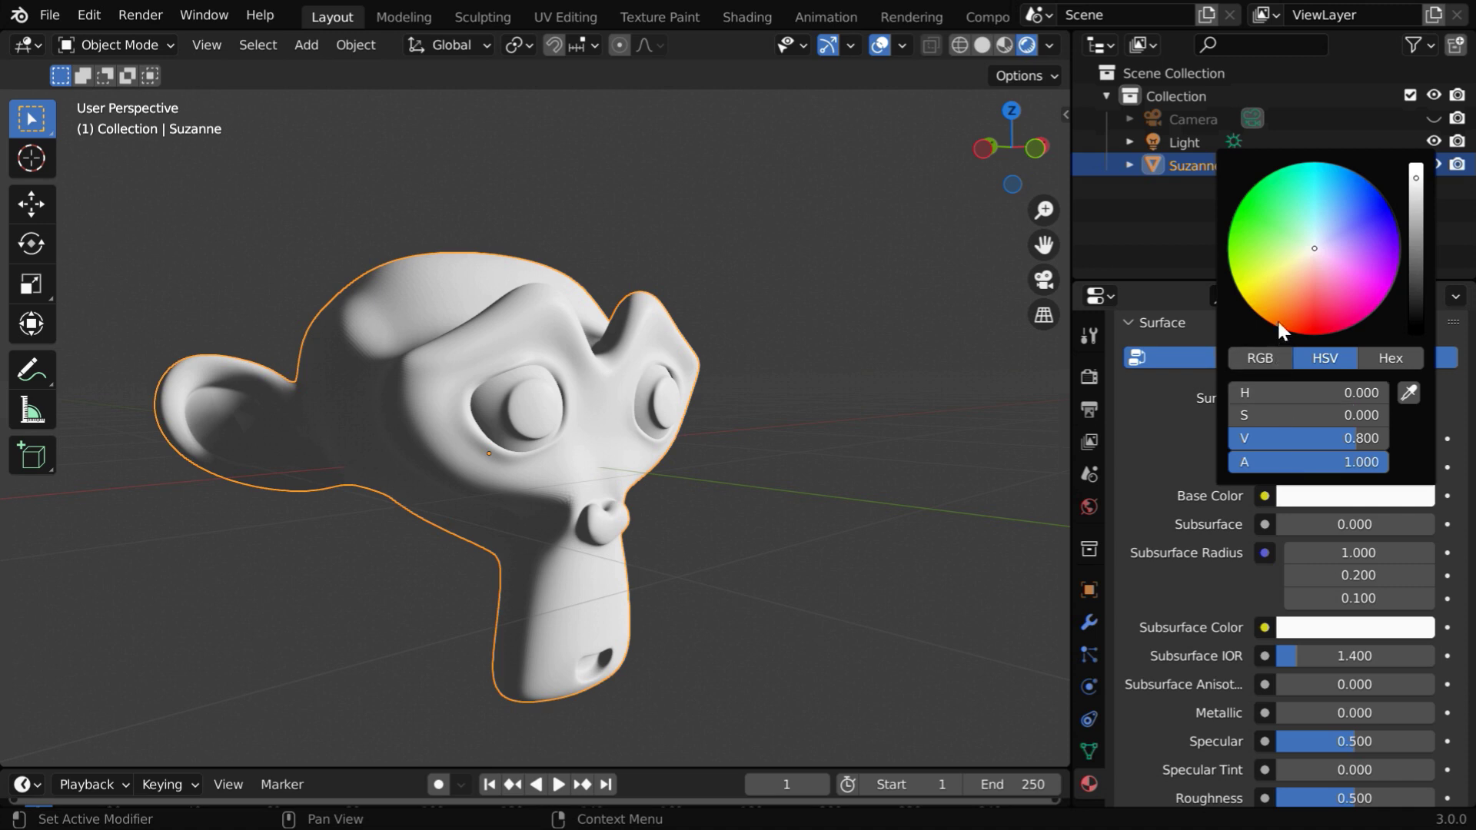
left_click_drag(1276, 319, 1266, 322)
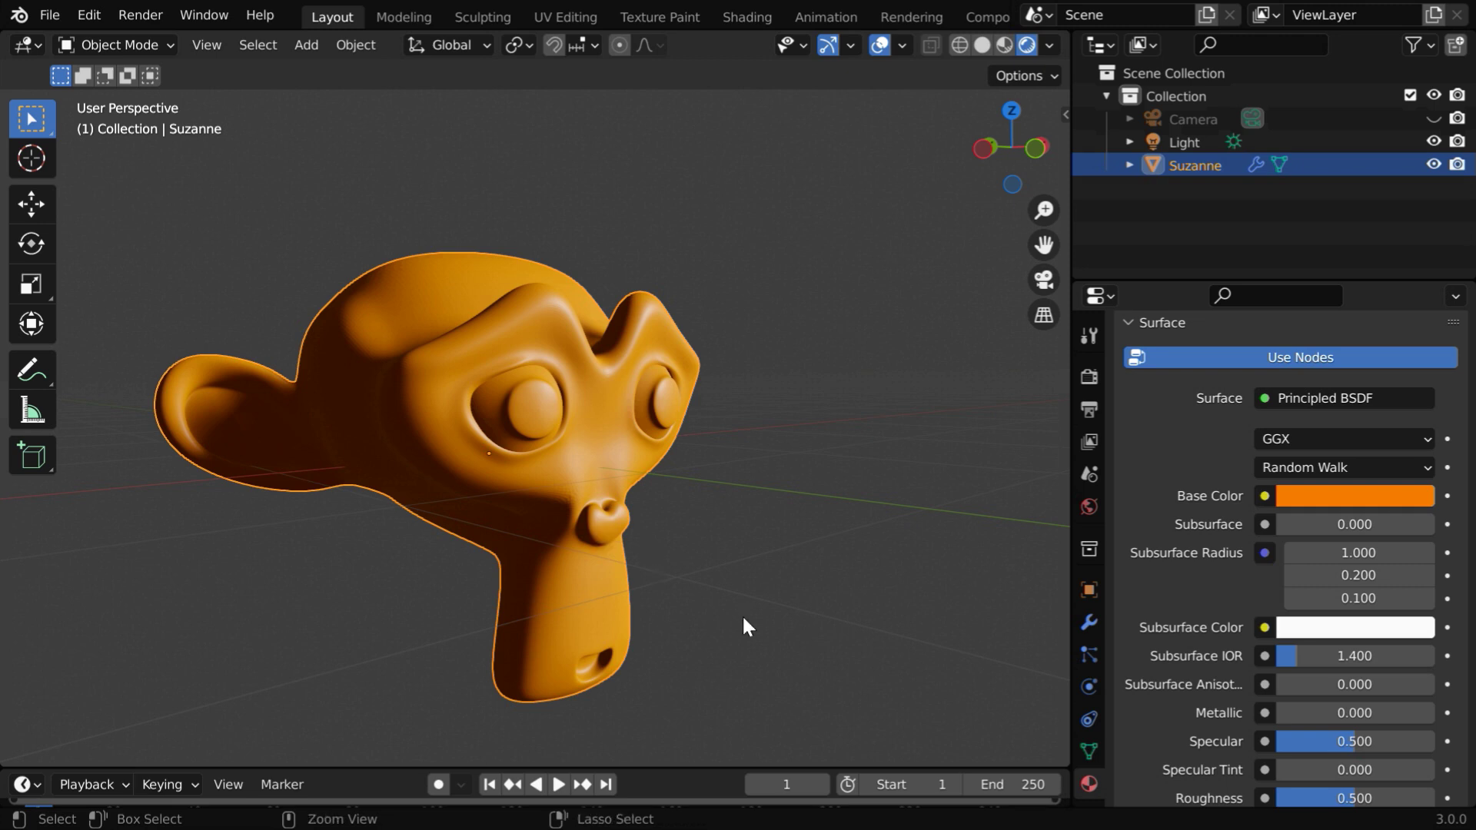
middle_click_drag(741, 614, 725, 559, "ctrl")
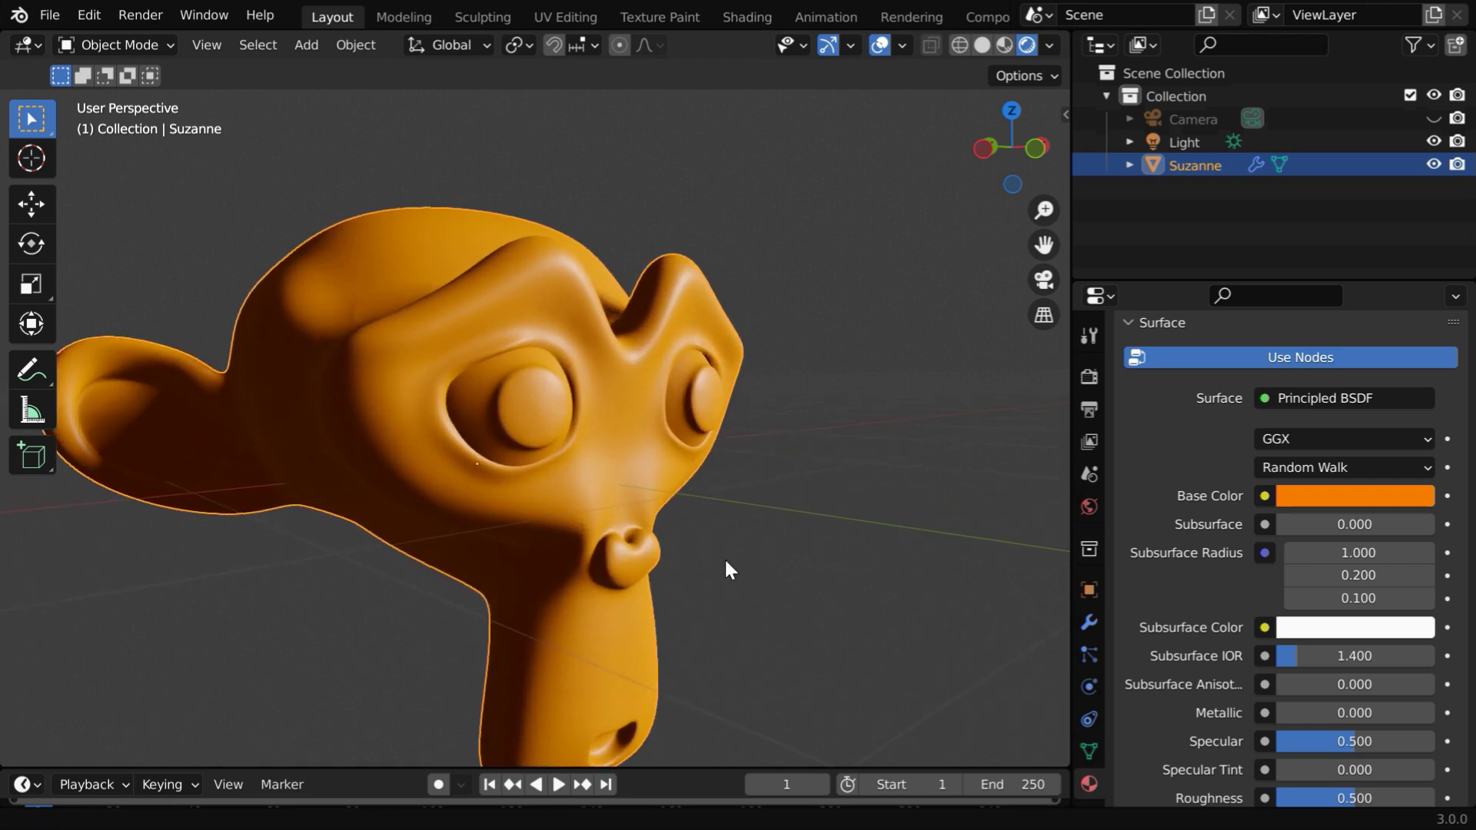
middle_click_drag(783, 604, 767, 605)
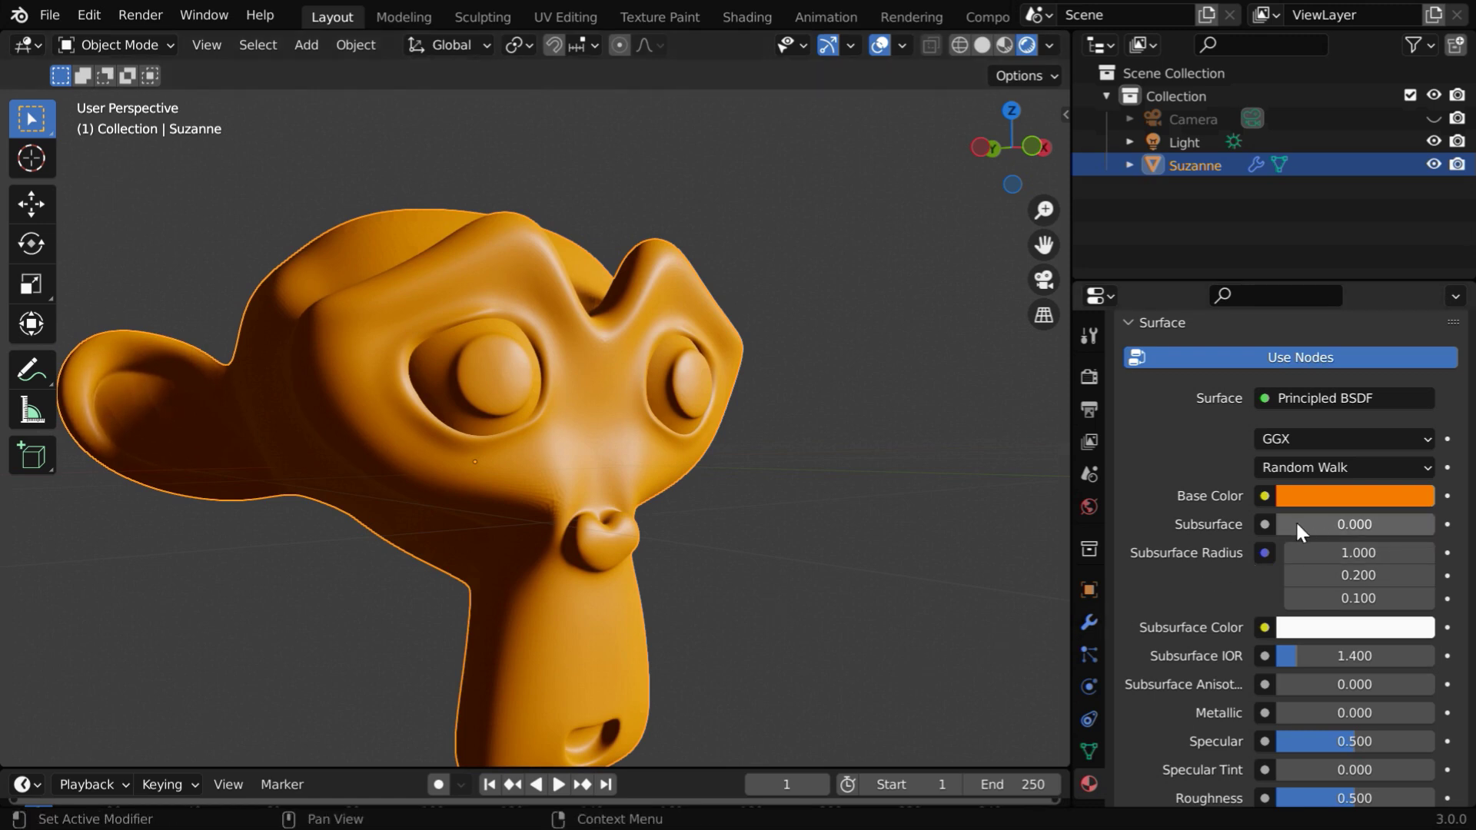
- Raise the Subsurface amount to 0.280
left_click_drag(1290, 524, 1310, 523)
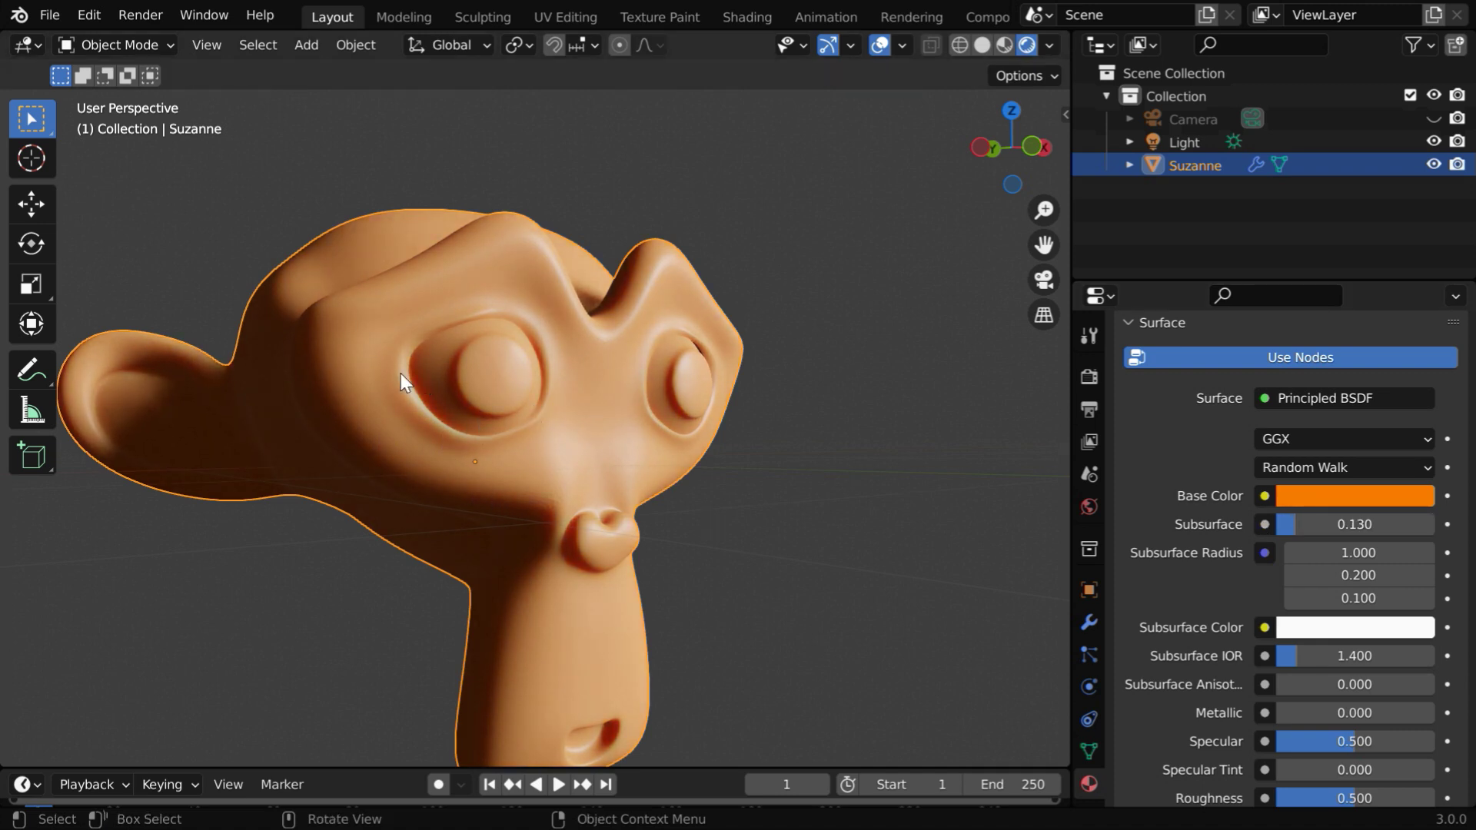
middle_click_drag(399, 374, 509, 523)
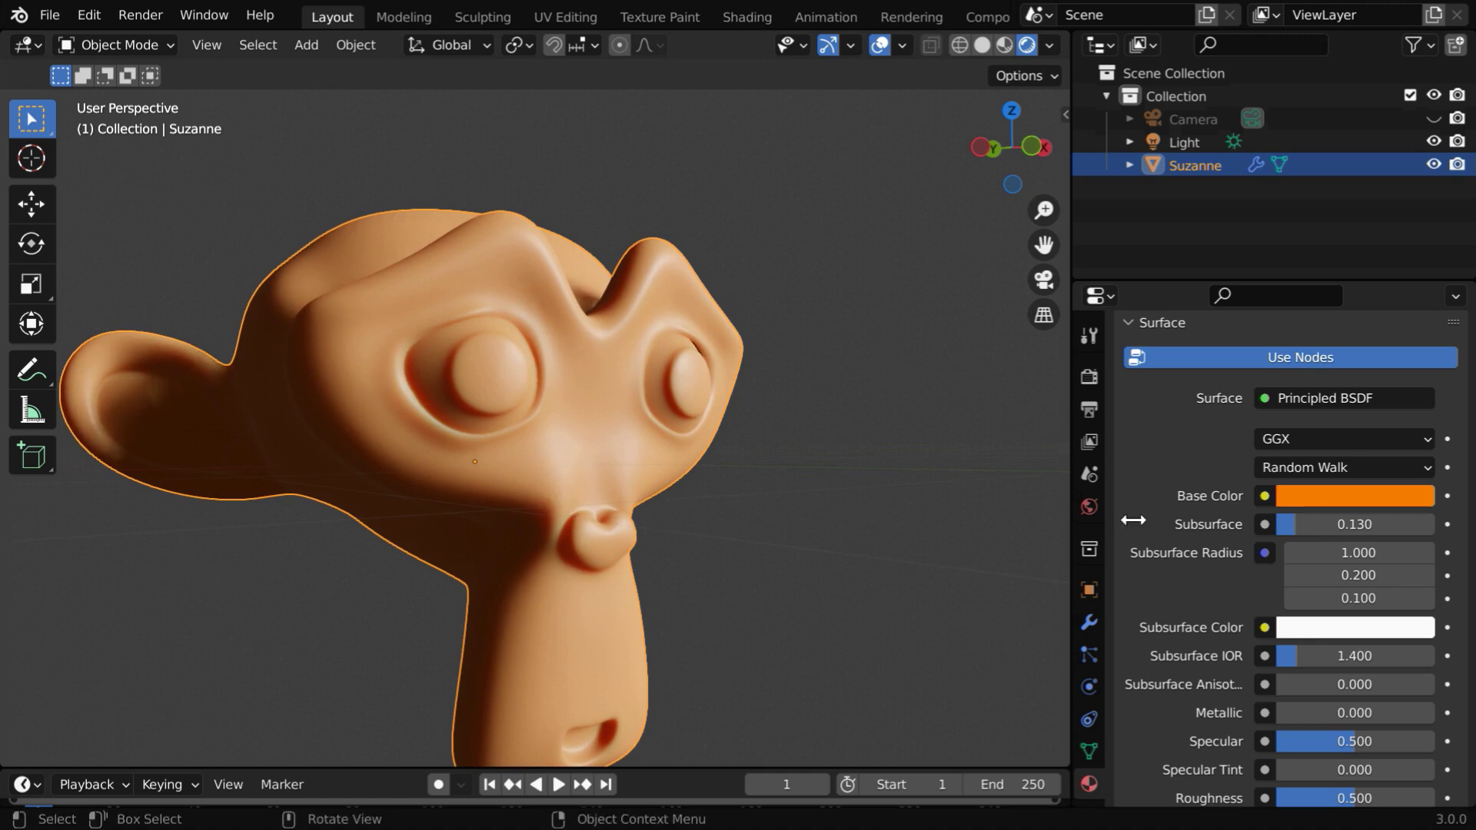
left_click_drag(1282, 530, 1306, 531)
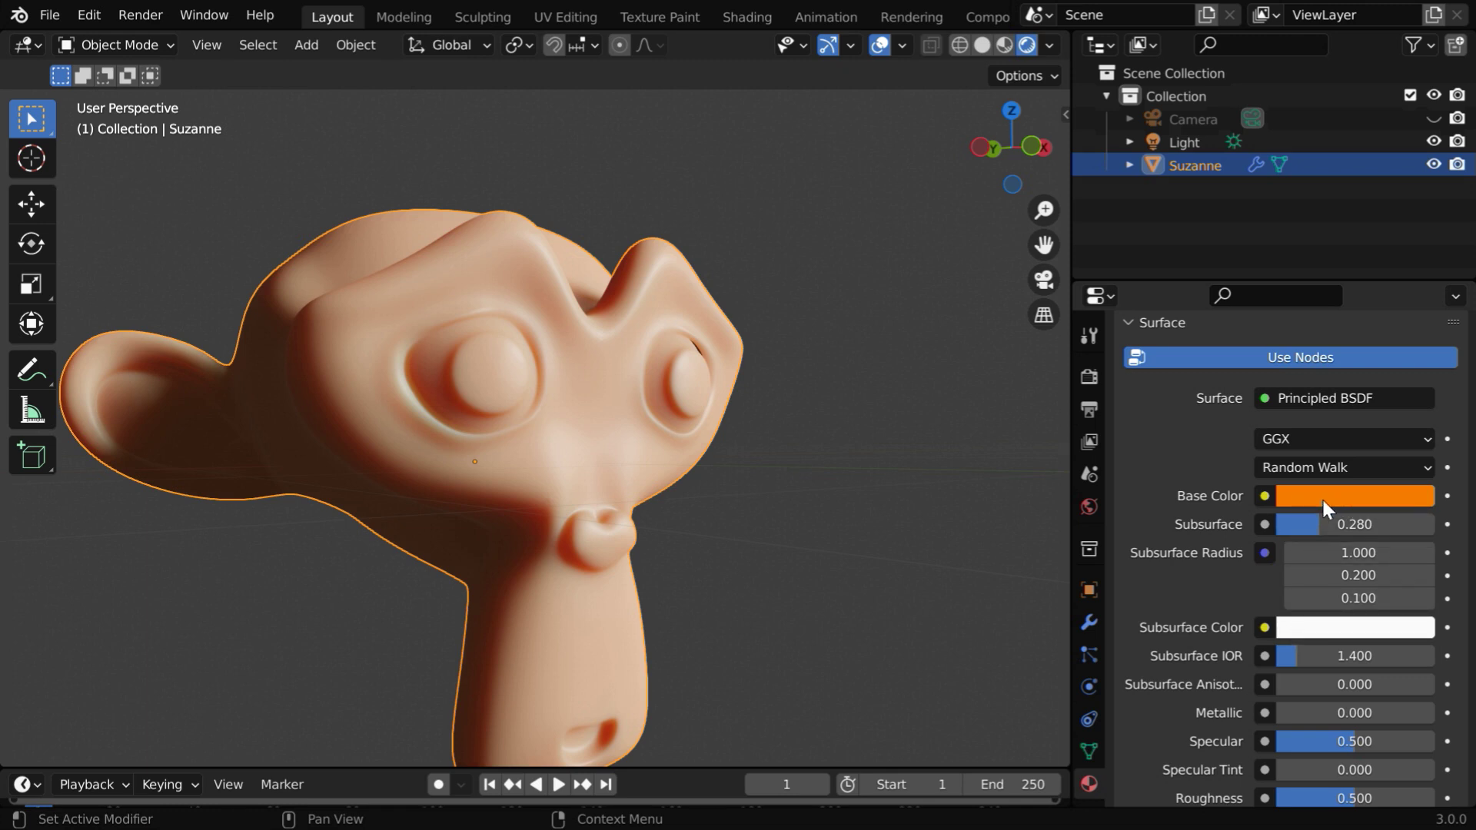
- Raise Subsurface to 0.551 and tint the Subsurface Color a pale salmon pink
left_click(1319, 631)
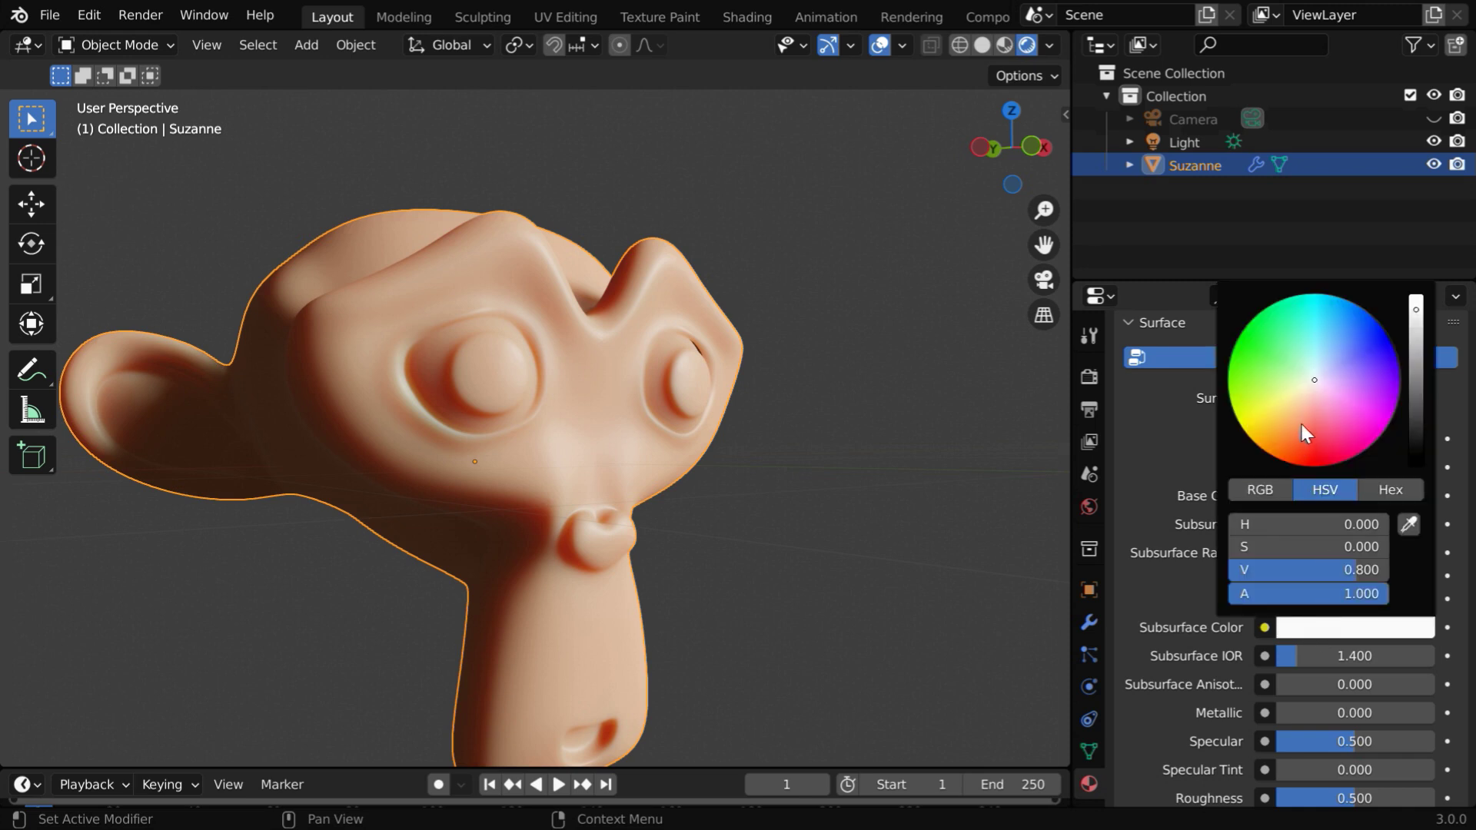
left_click_drag(1302, 424, 1307, 422)
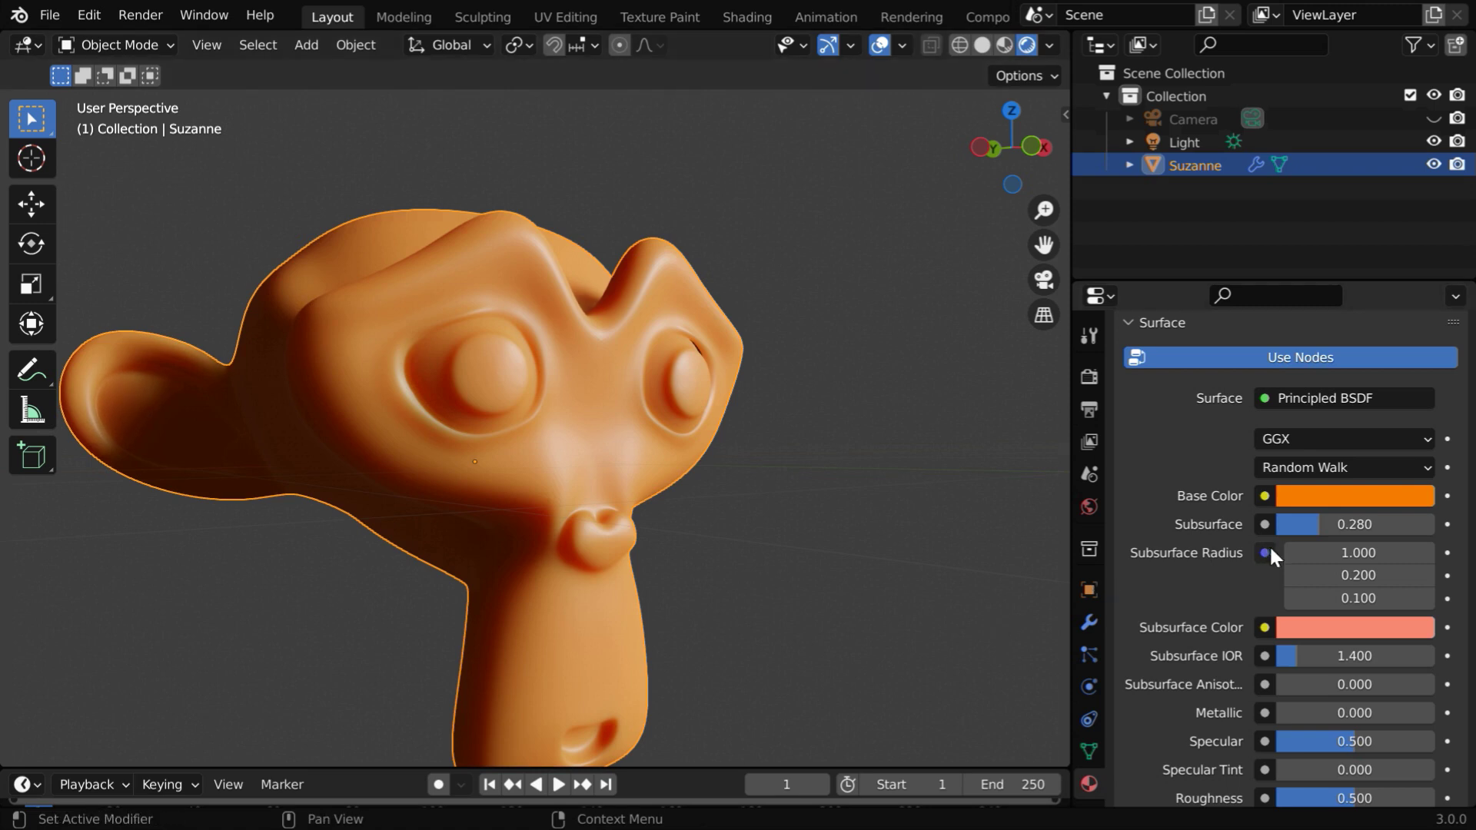
left_click_drag(1319, 526, 1362, 525)
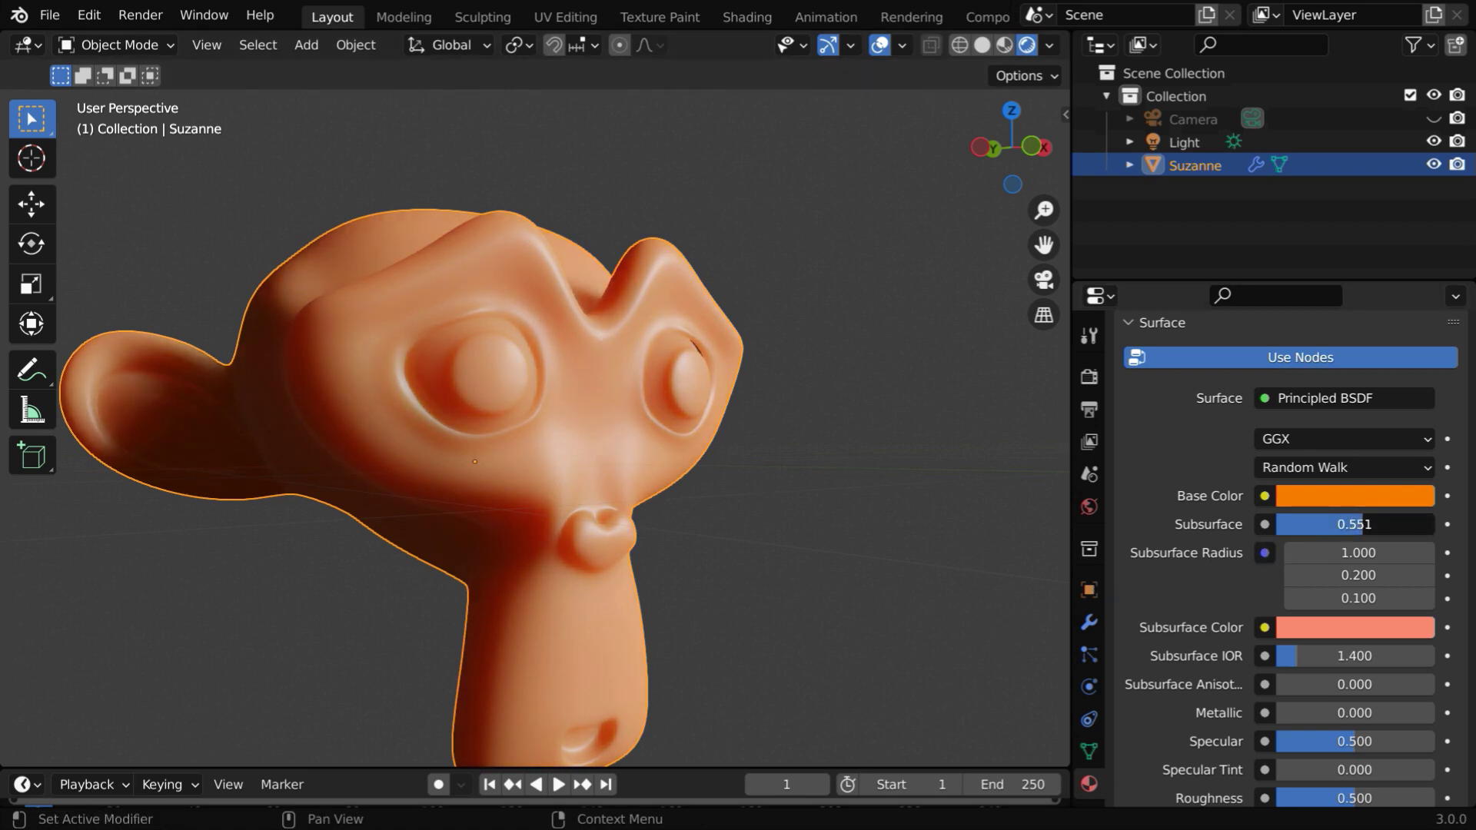
middle_click_drag(482, 463, 1014, 573)
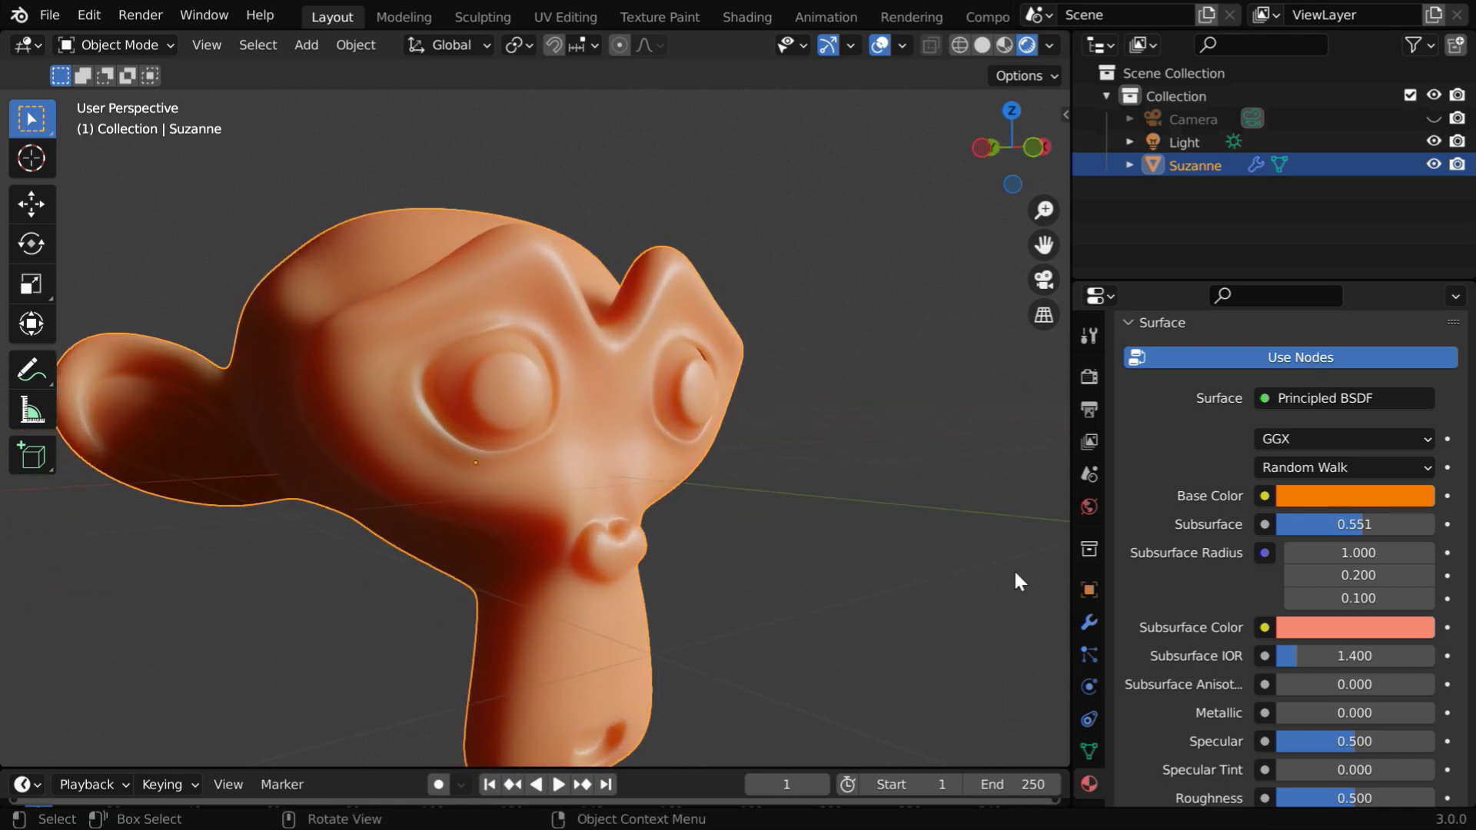
left_click(1296, 626)
mouse_move(1308, 422)
left_mouse_down()
mouse_move(1347, 397)
mouse_move(1302, 376)
mouse_move(1291, 390)
mouse_move(1318, 400)
mouse_move(1290, 402)
mouse_move(1306, 407)
left_mouse_up()
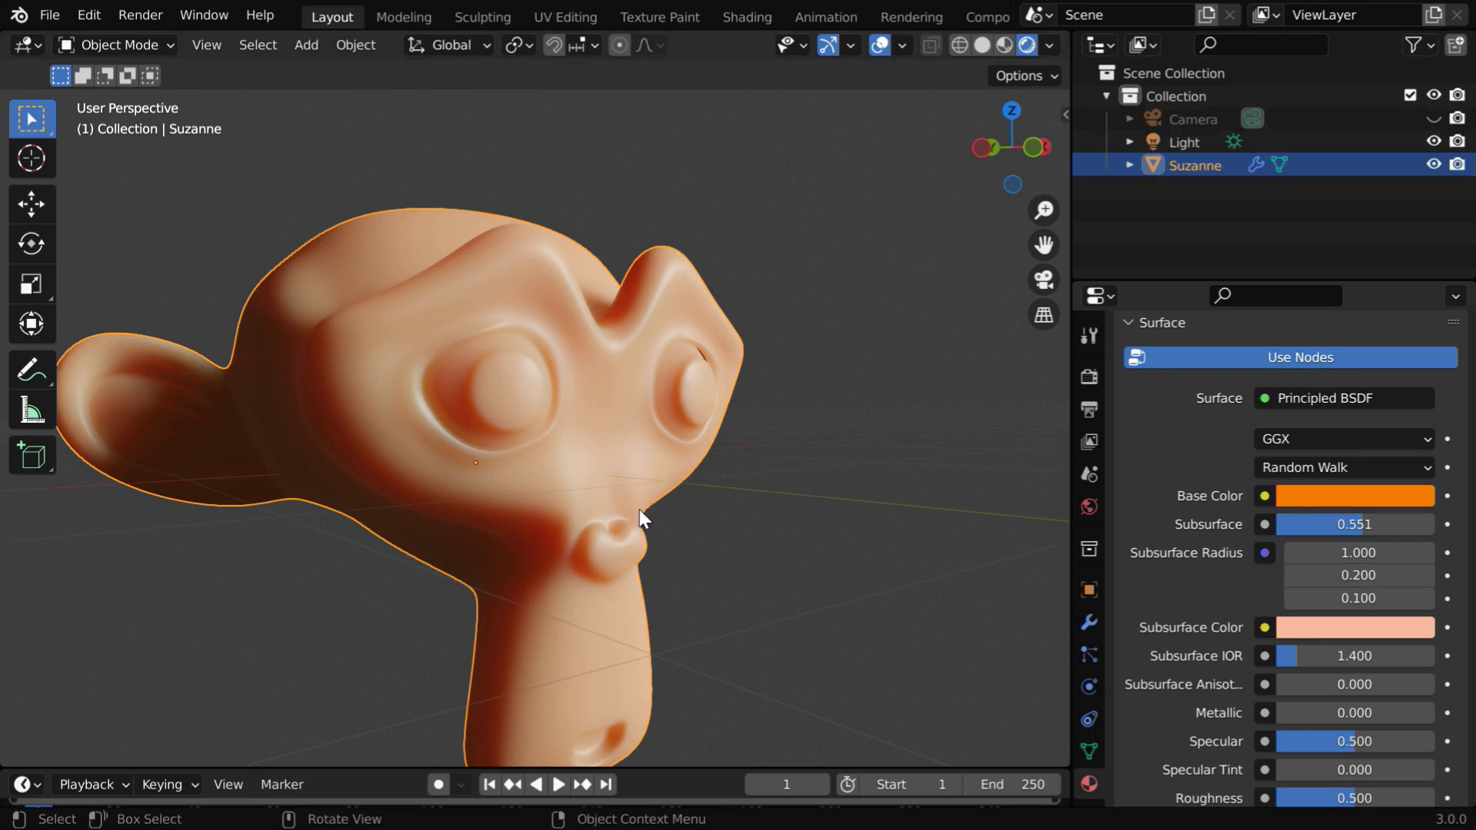
- Set the first Subsurface Radius to 0.5, giving radii 0.5, 0.2 and 0.1
left_click(1363, 558)
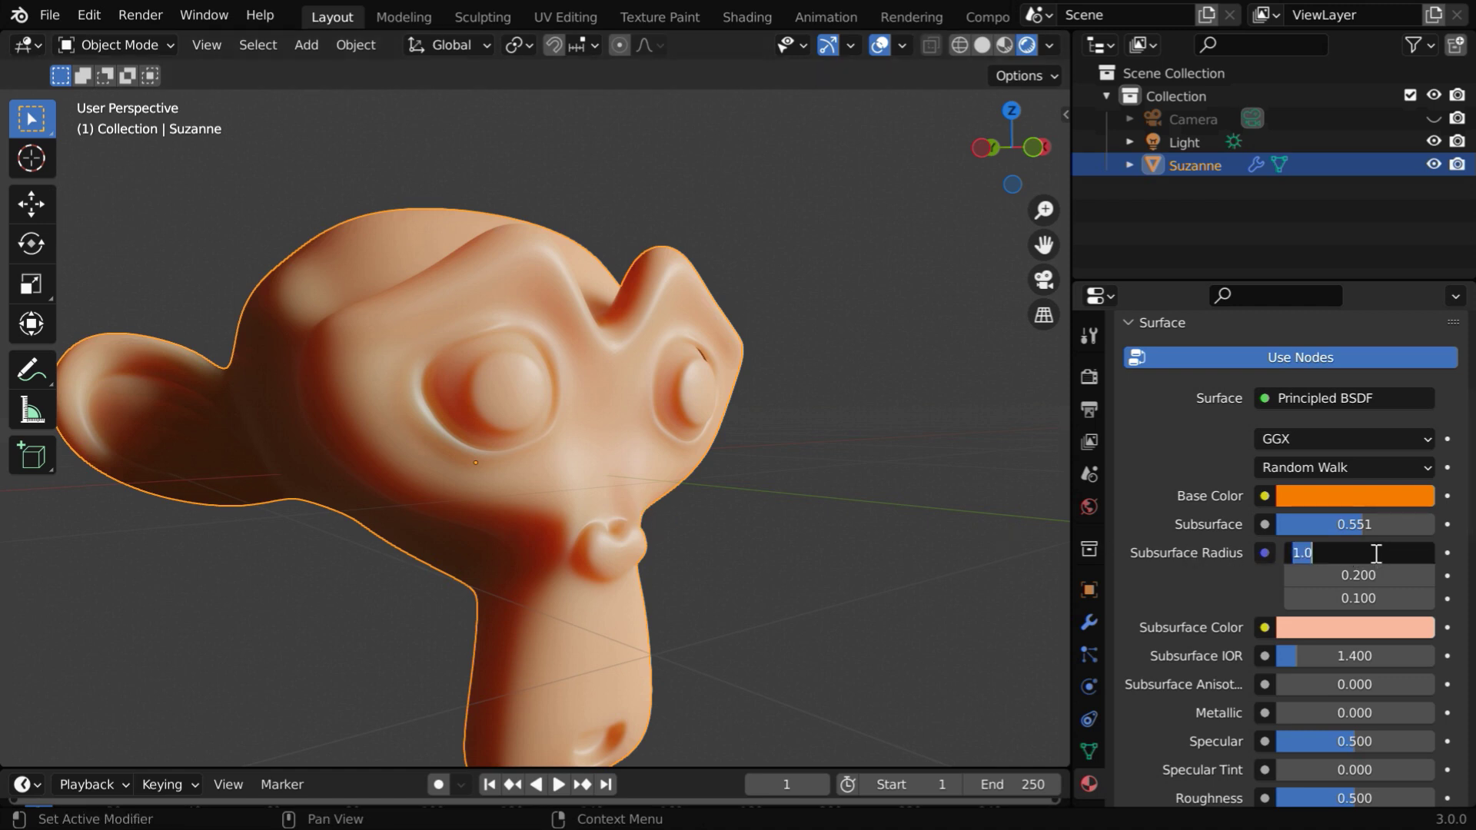
type("0.5")
key("Return")
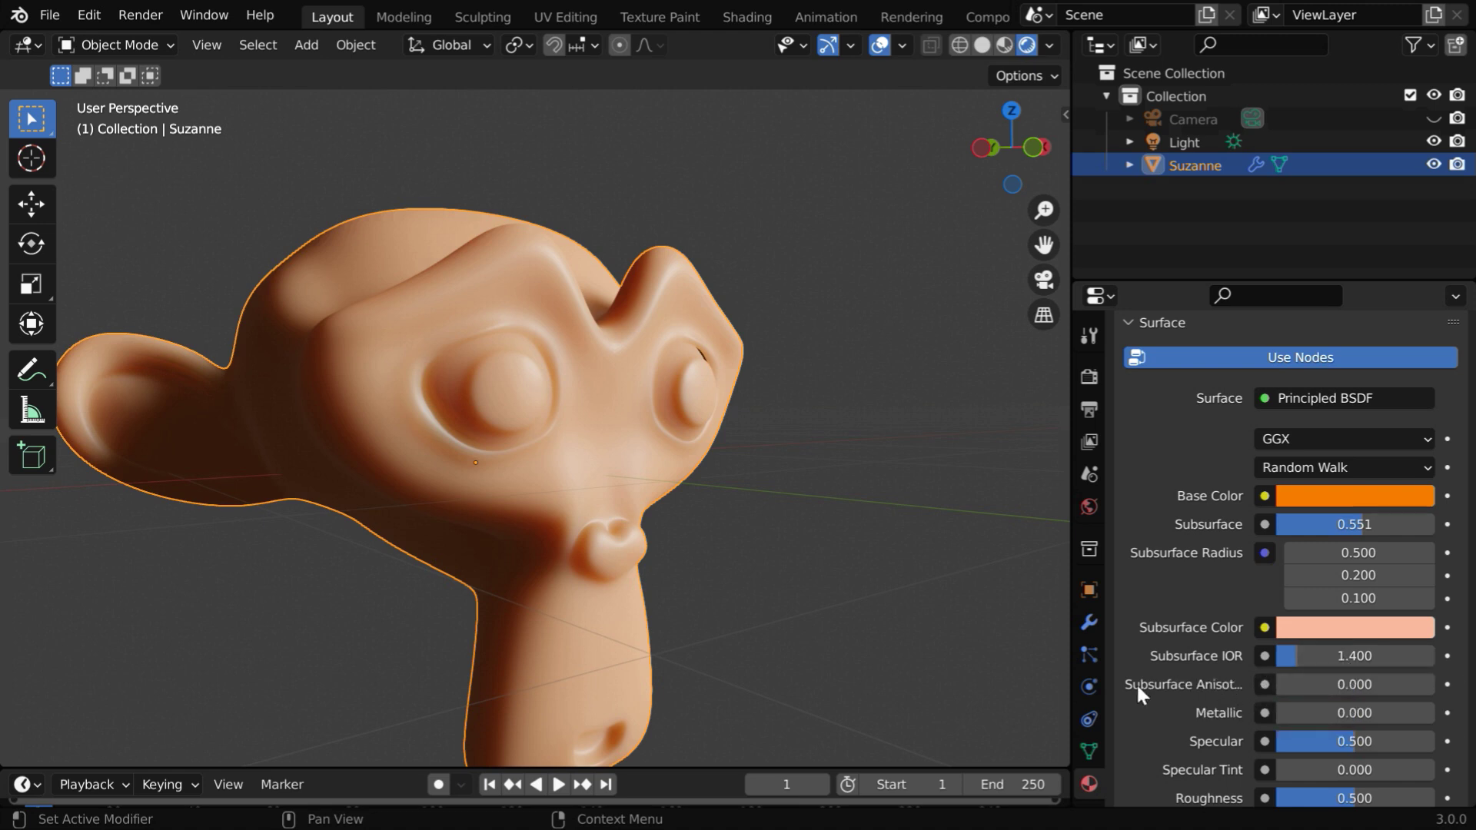
left_click_drag(1065, 685, 1007, 685)
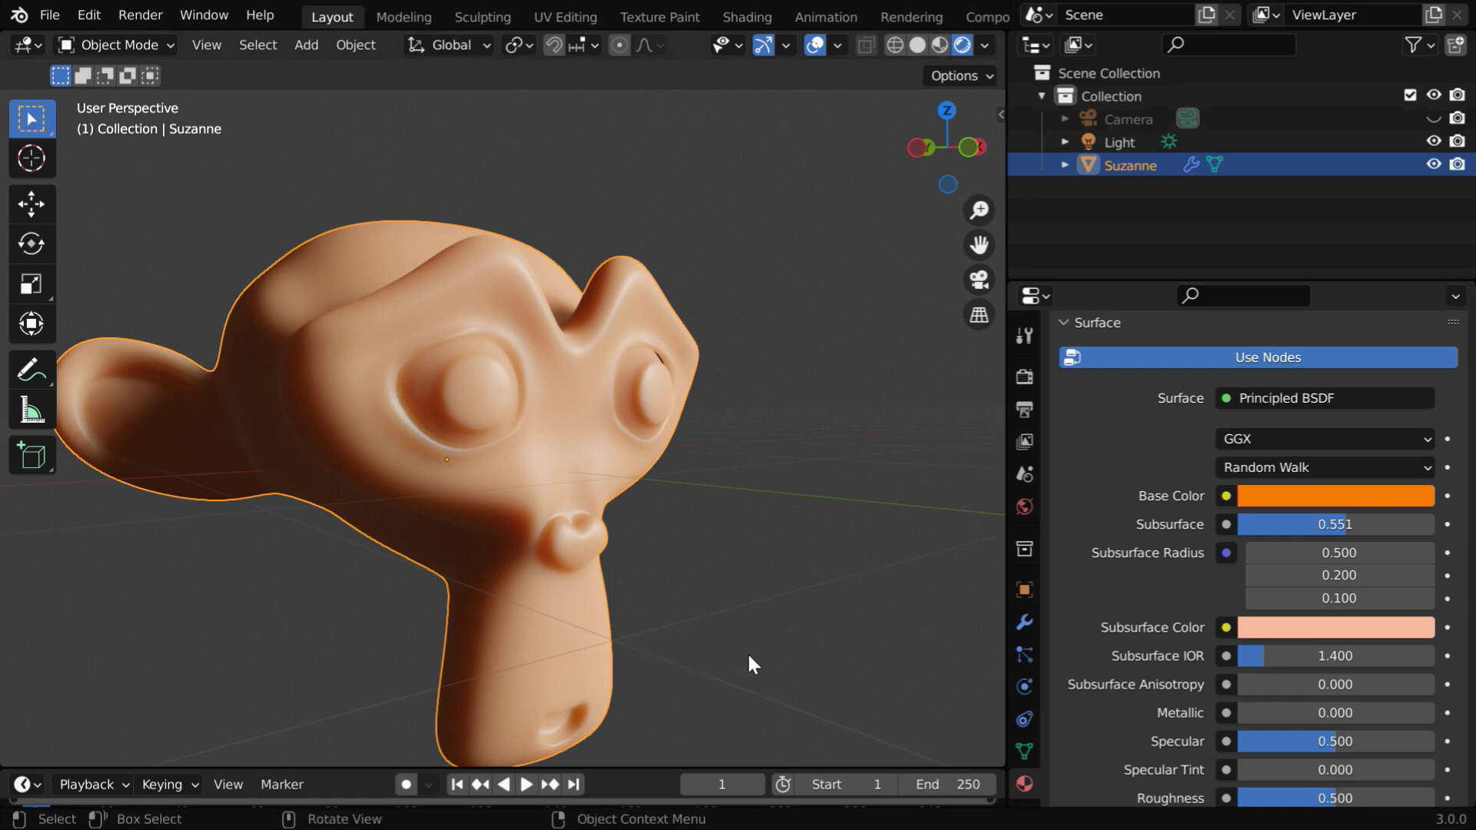
mouse_move(749, 656)
middle_mouse_down()
mouse_move(576, 650)
mouse_move(736, 645)
middle_mouse_up()
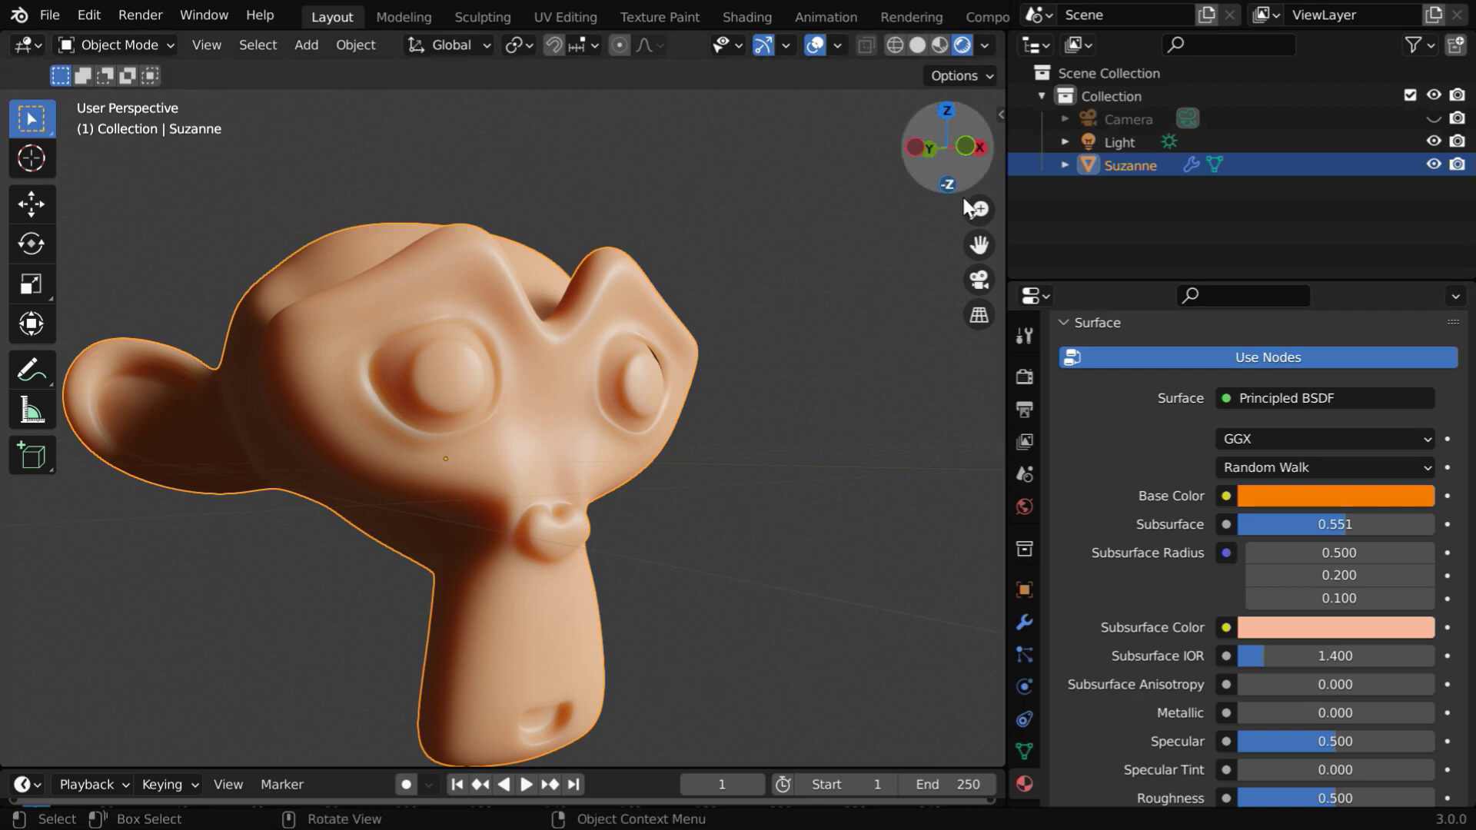
- Turn off Scene World in viewport shading so the built-in HDRI lights Suzanne
left_click_drag(1003, 222, 1105, 235)
scroll(759, 415, "down", 2)
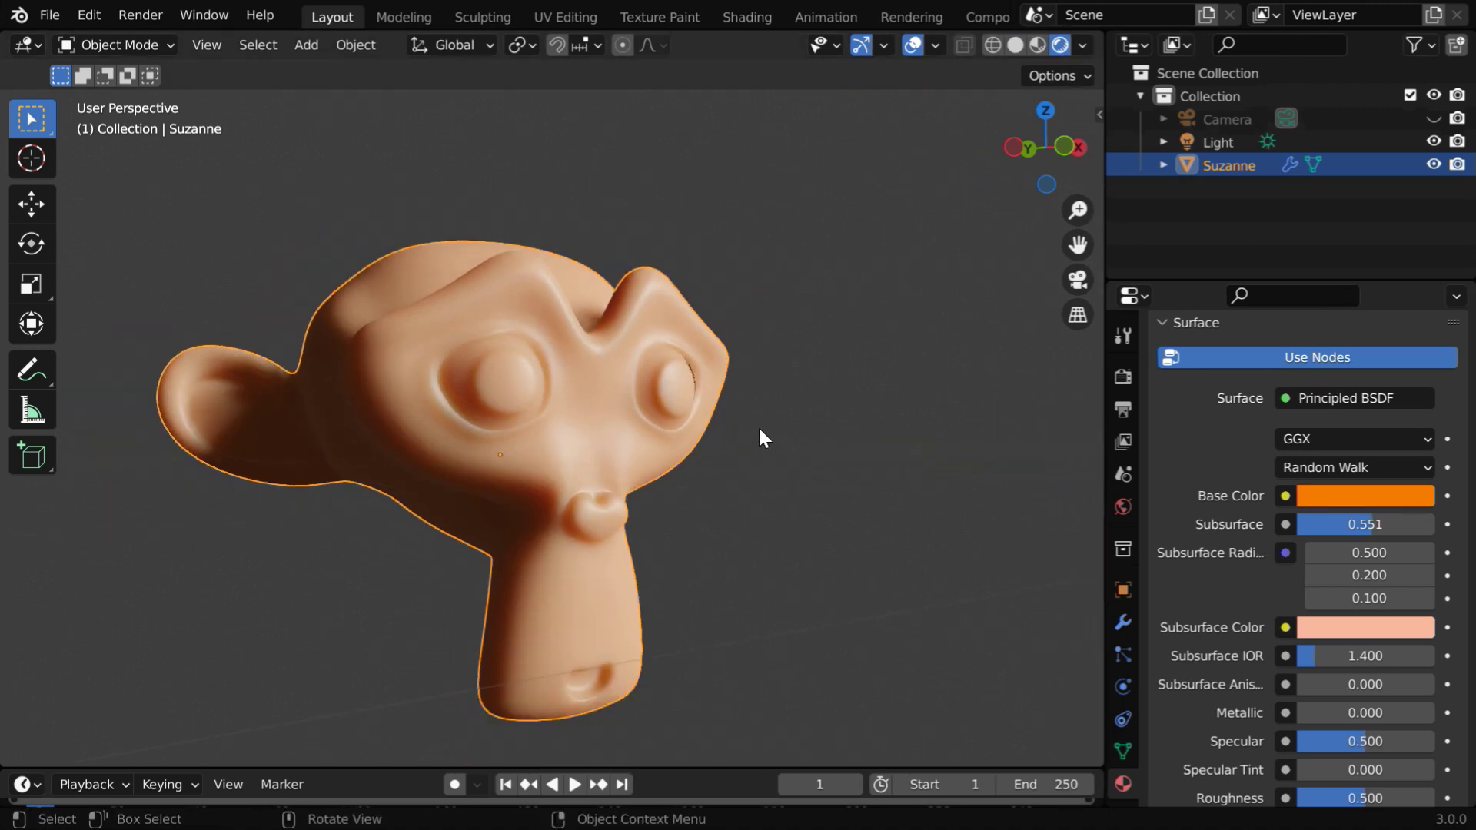
left_click(1081, 46)
left_click(985, 185)
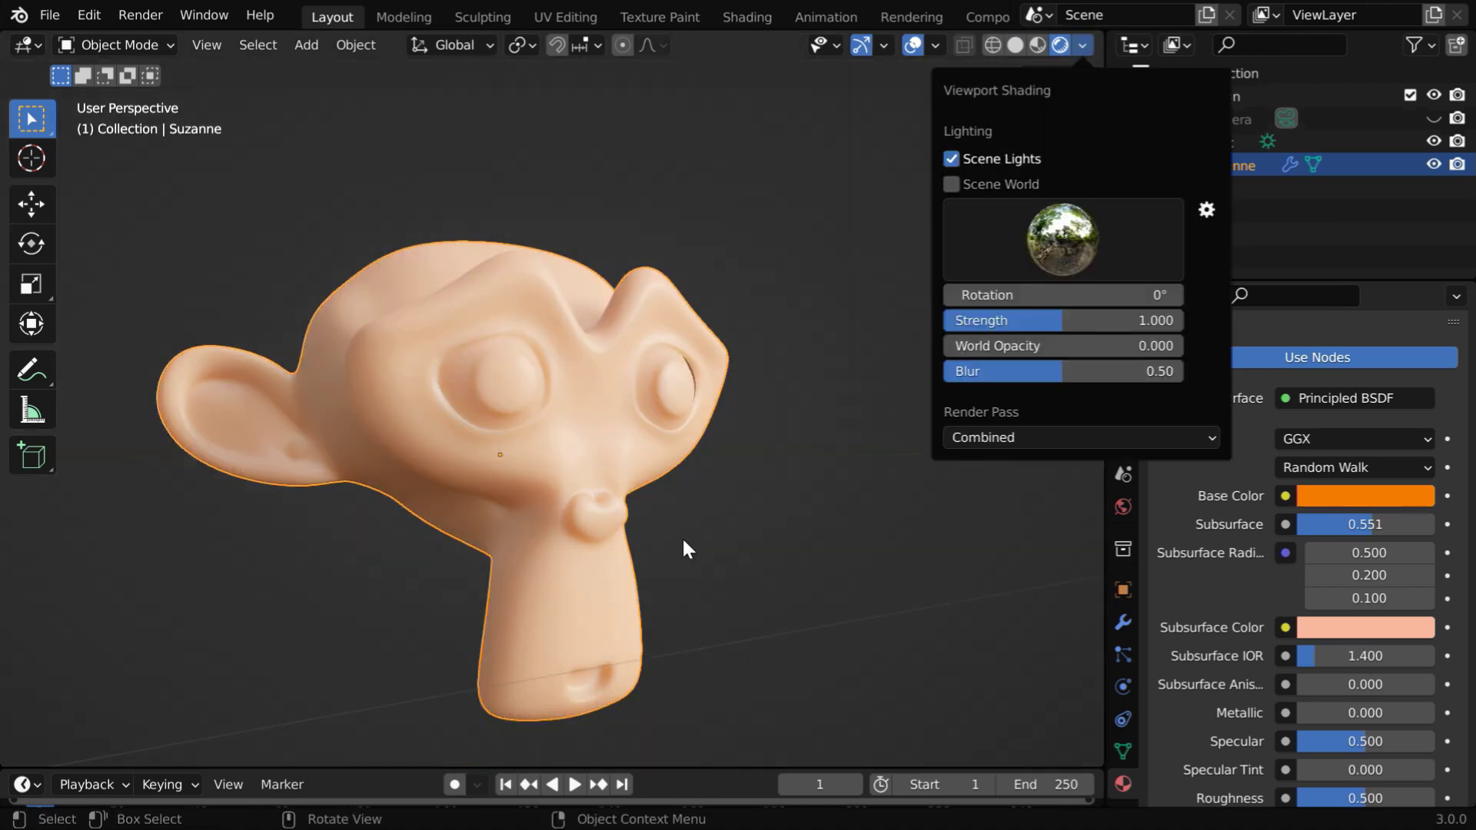
middle_click_drag(408, 639, 444, 659)
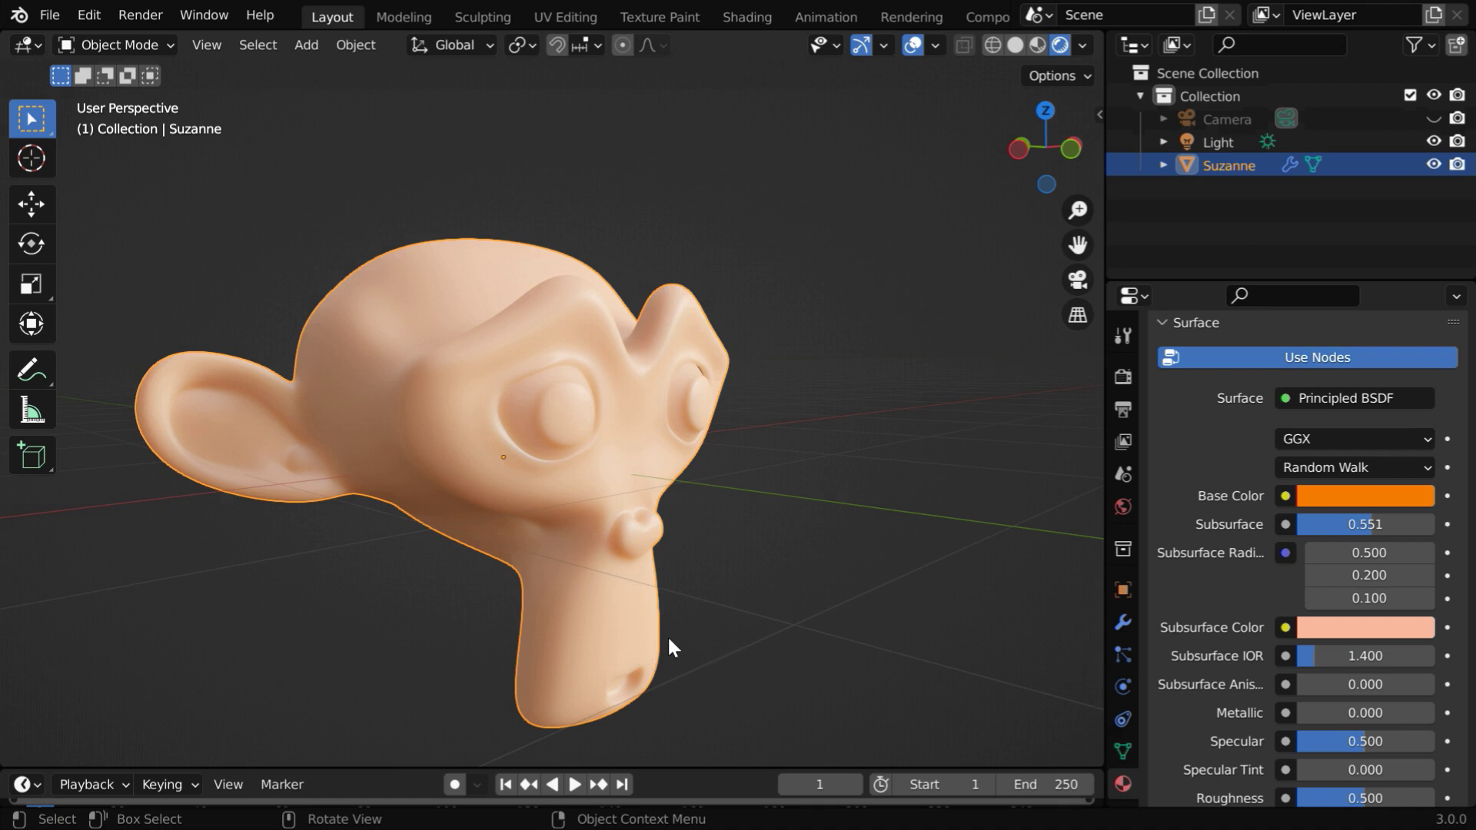
- Add a Point light and lower it to Z -0.08 m under the jaw
left_click(307, 46)
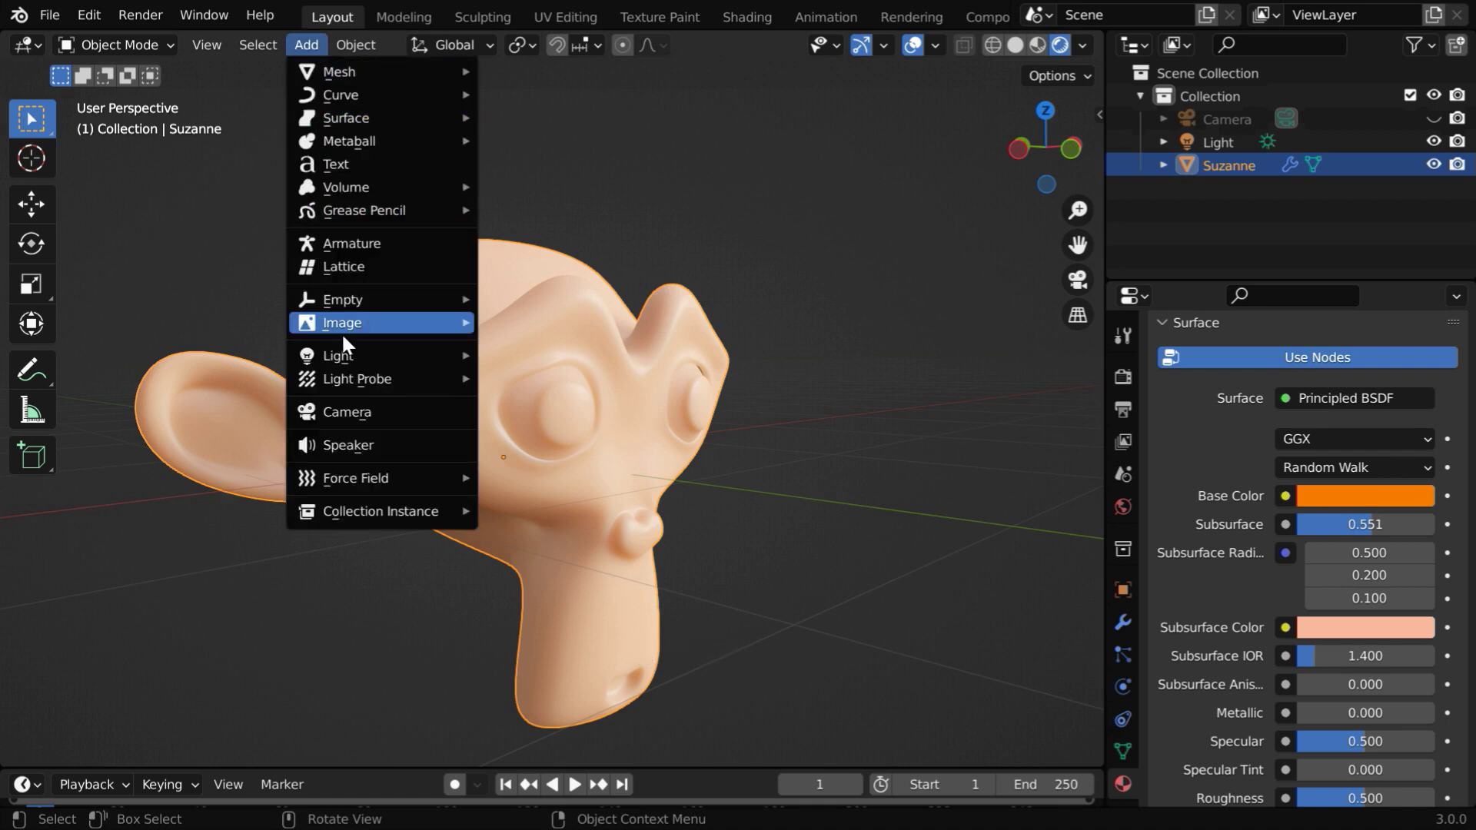
mouse_move(345, 355)
left_click(527, 354)
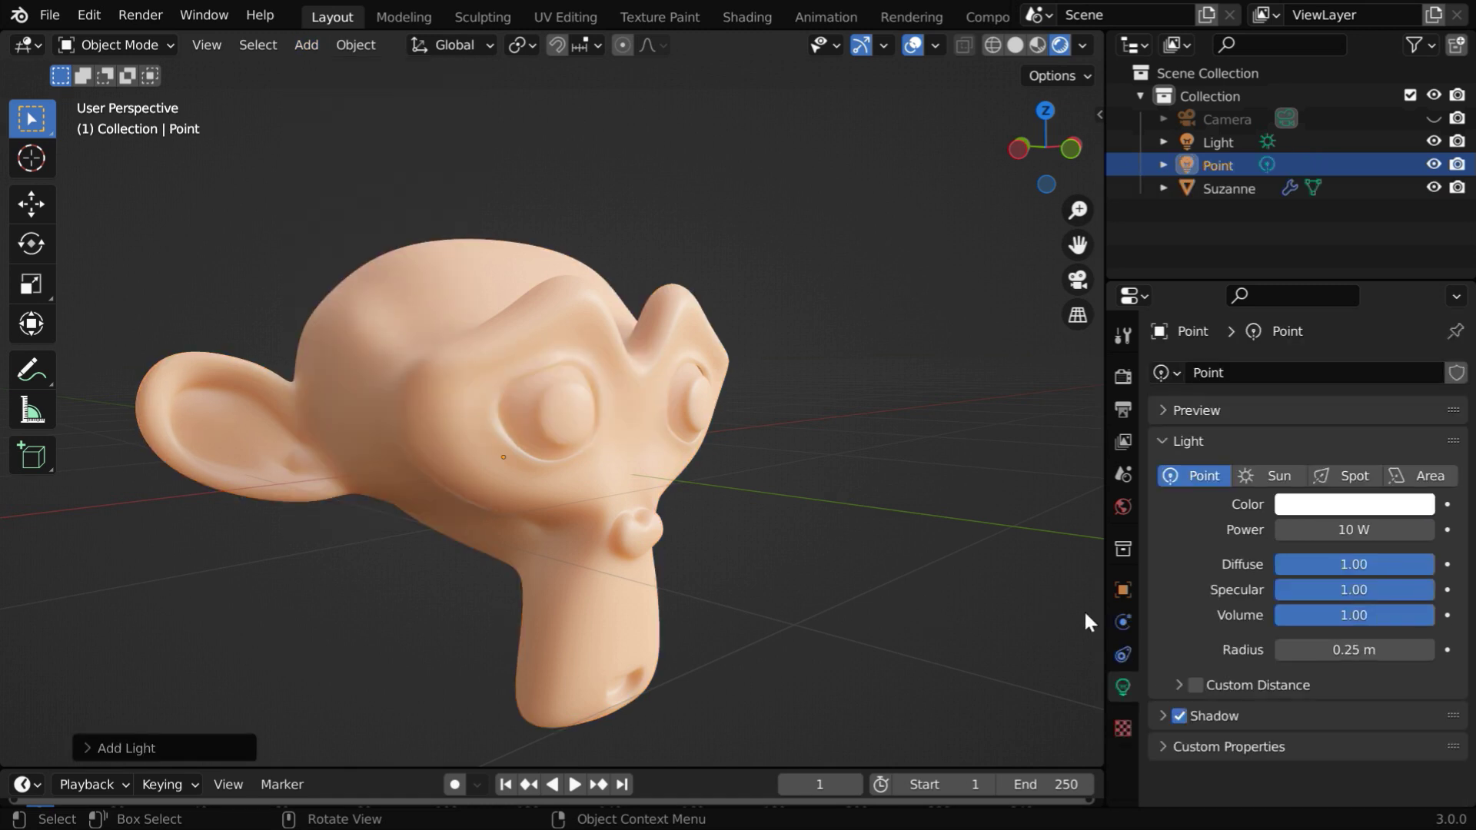
left_click(1123, 589)
left_click_drag(1342, 490, 1380, 467)
- Set the point light's Power to 50000 W and frame the glowing neck
left_click(1123, 687)
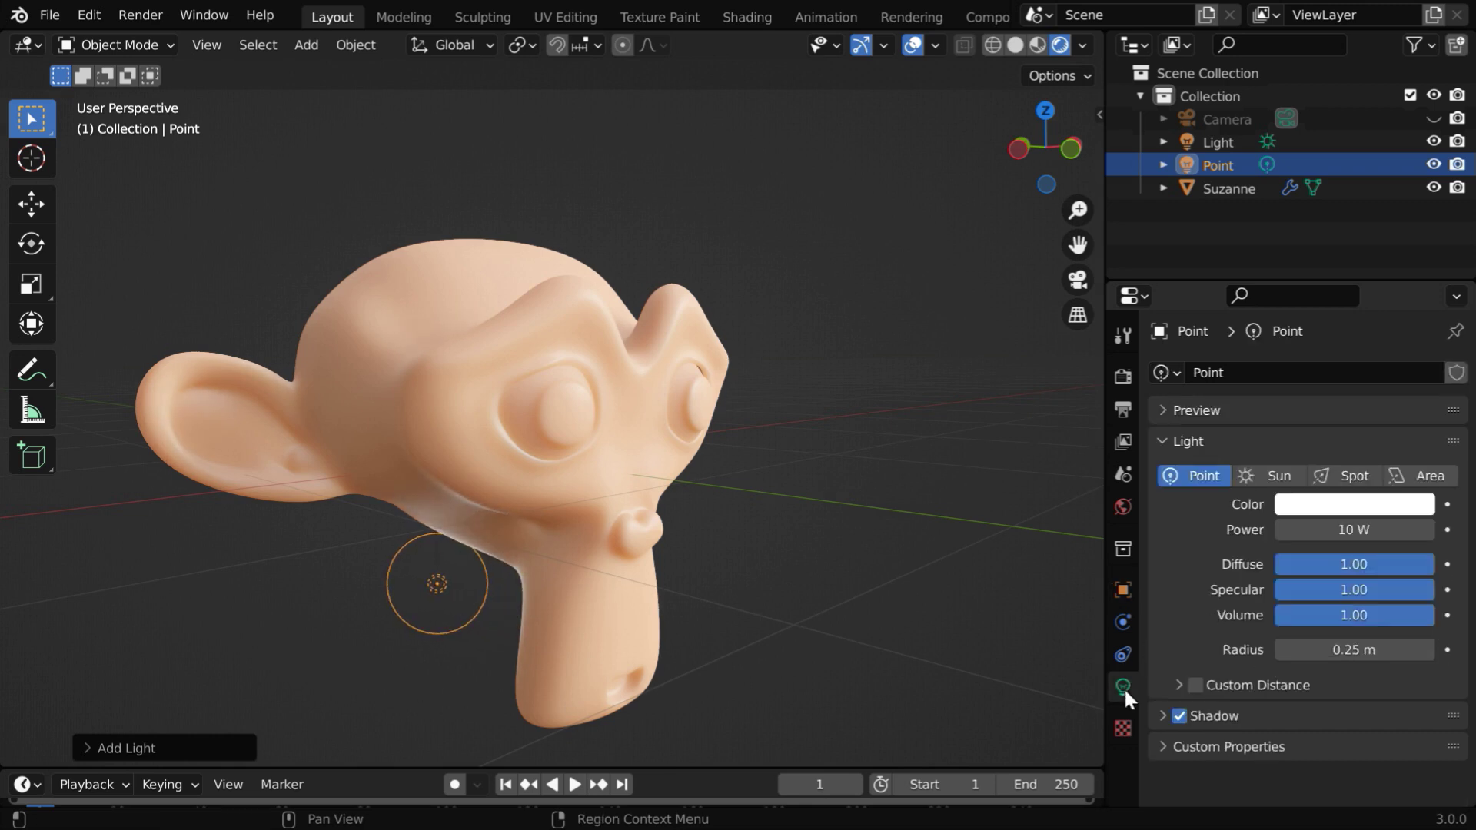
left_click(1303, 529)
type("50000")
key("Return")
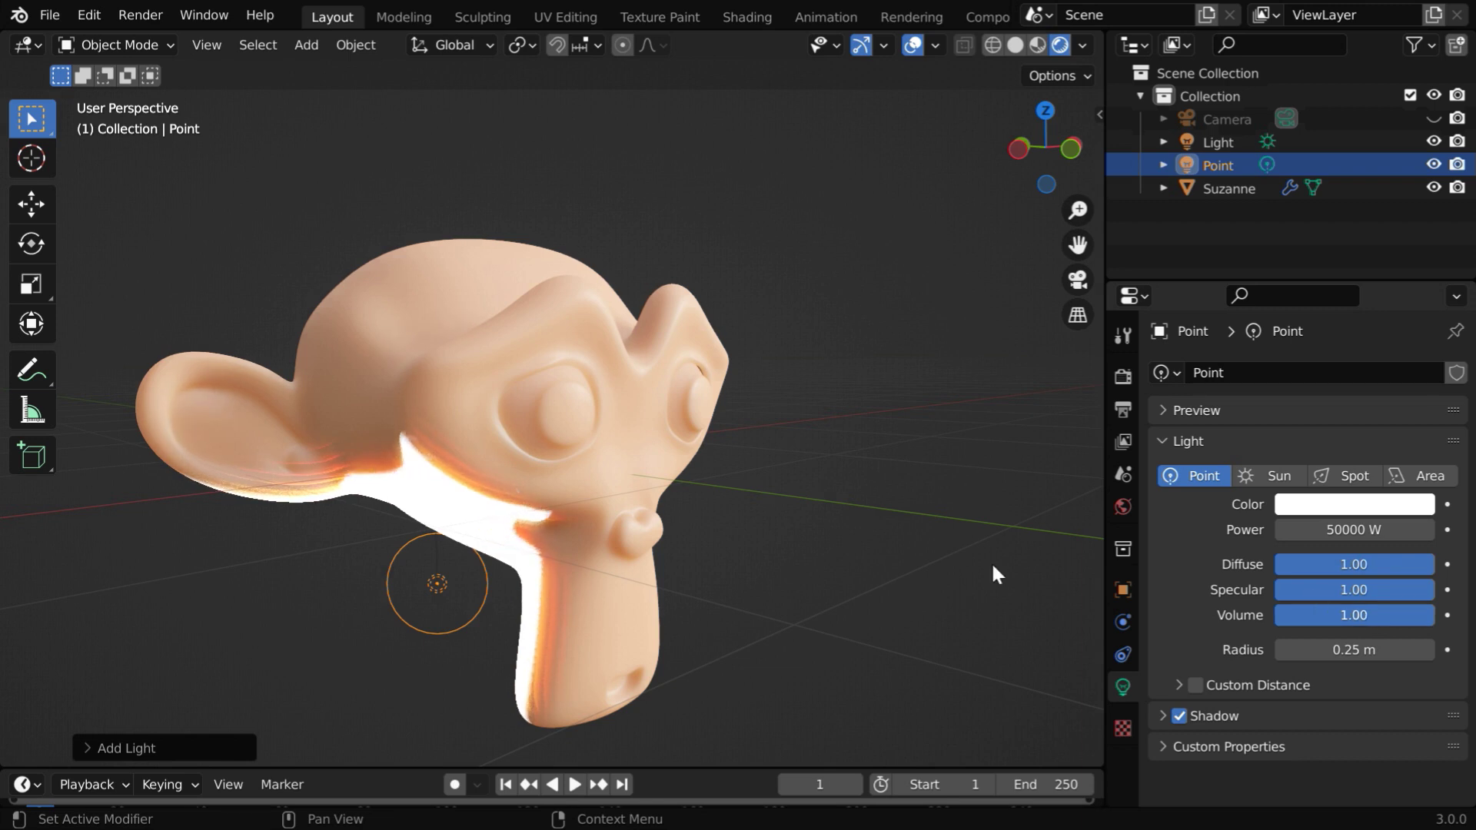
middle_click_drag(550, 583, 537, 634)
scroll(542, 588, "up", 3)
middle_click_drag(546, 573, 541, 567)
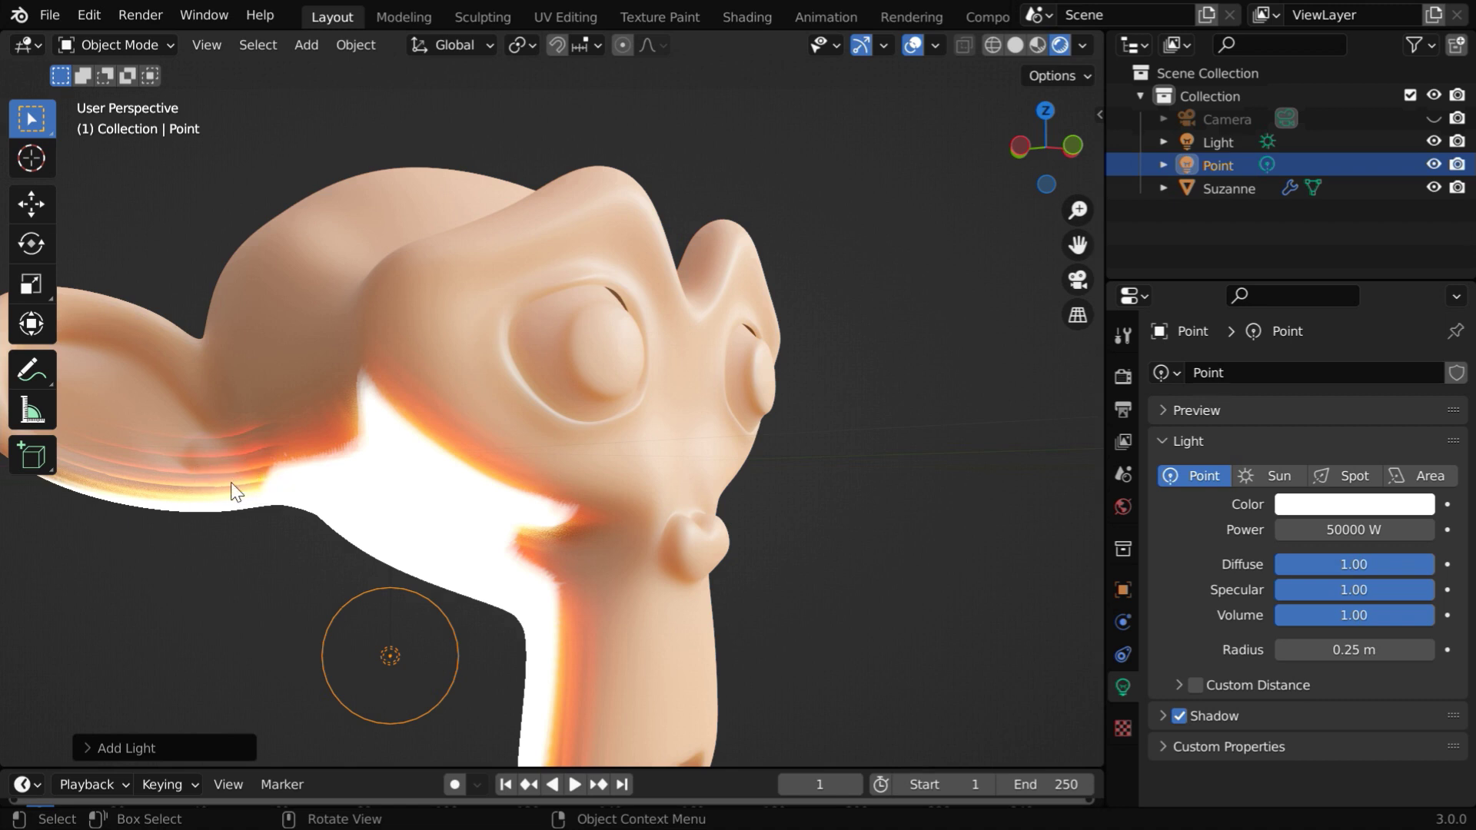
- Raise Eevee's Subsurface Scattering Jitter Threshold to 0.852
left_click(1123, 377)
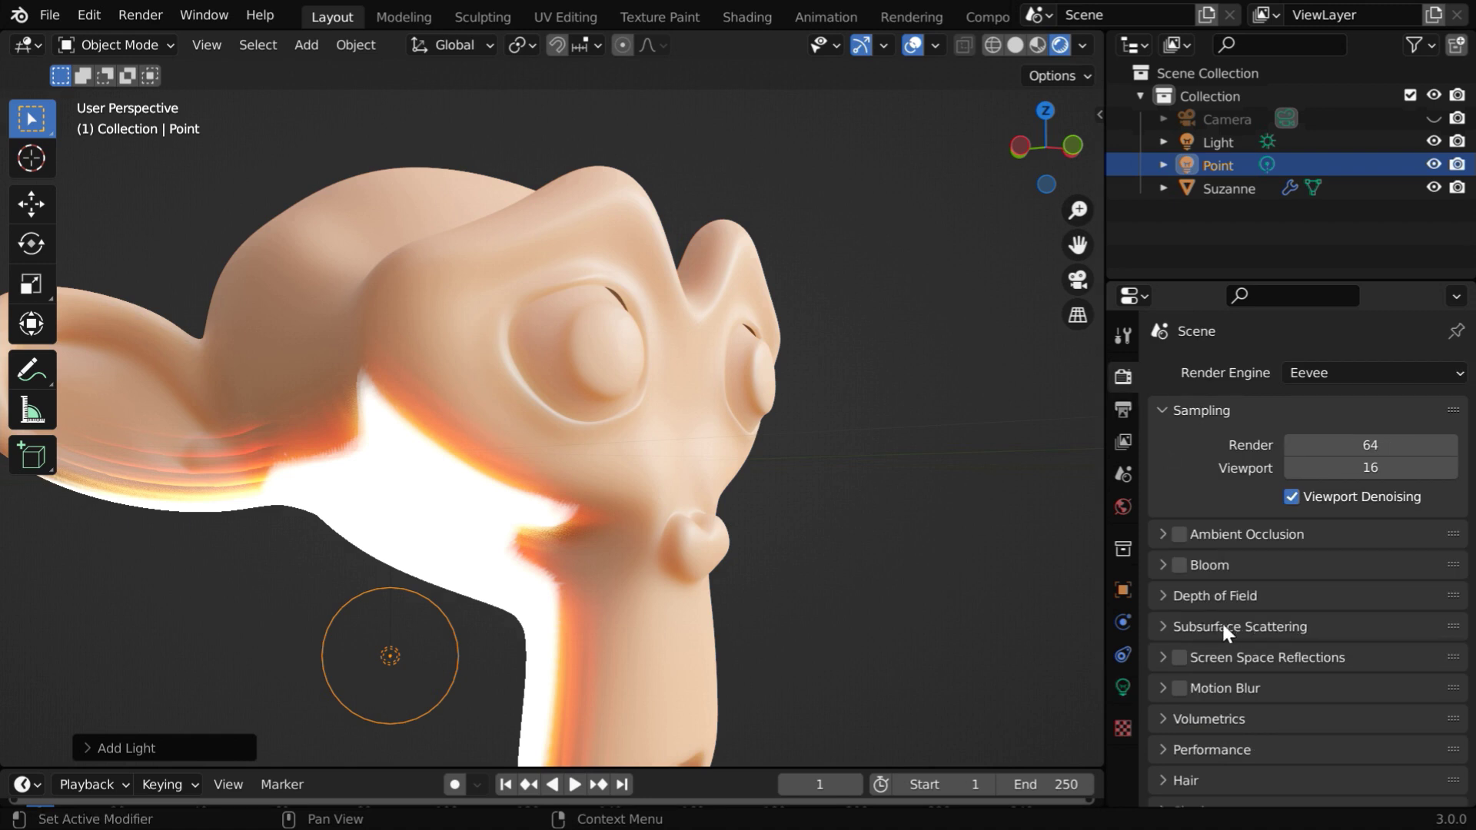
left_click(1162, 627)
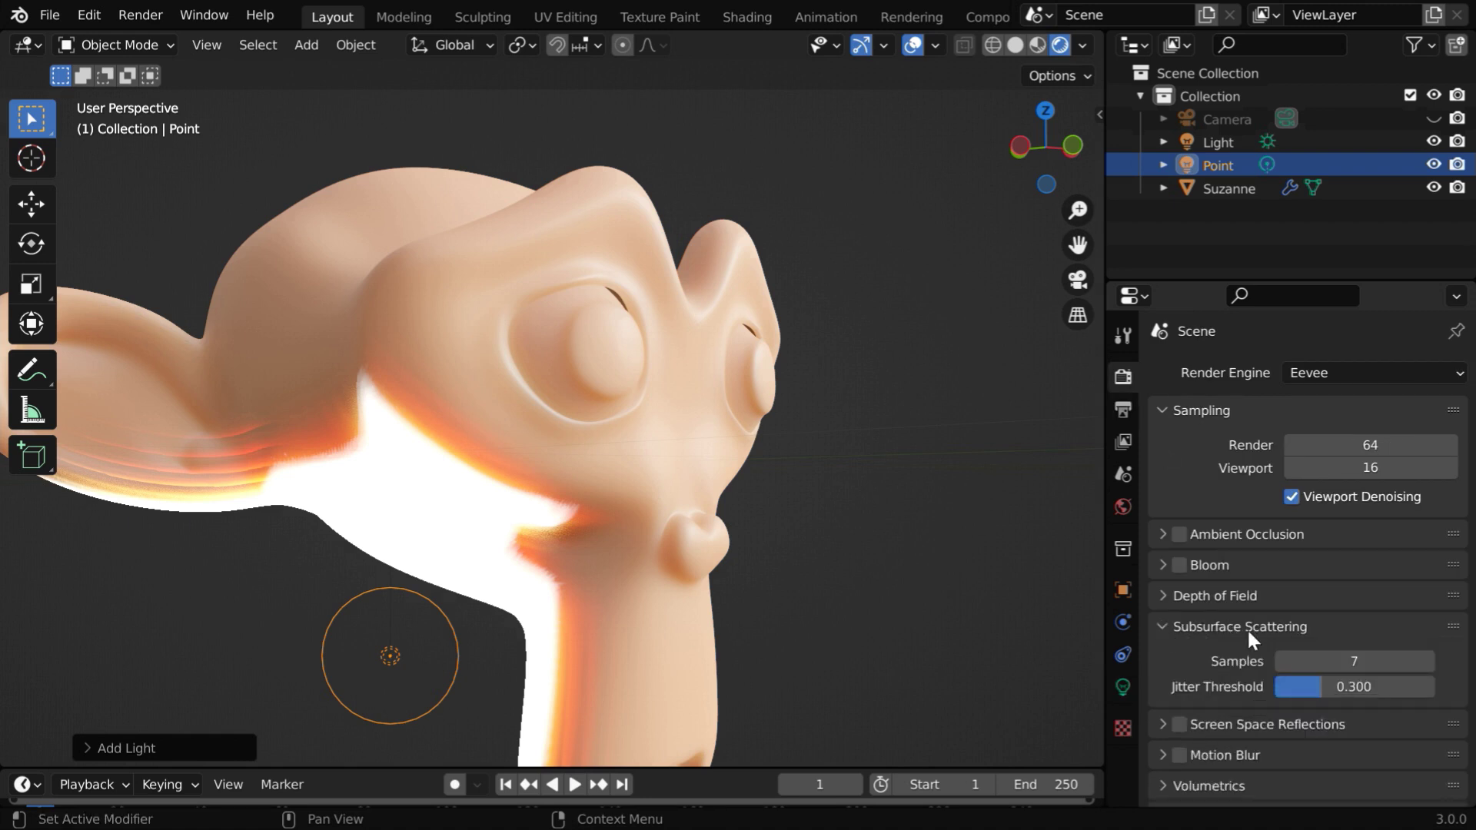
scroll(1247, 629, "down", 4)
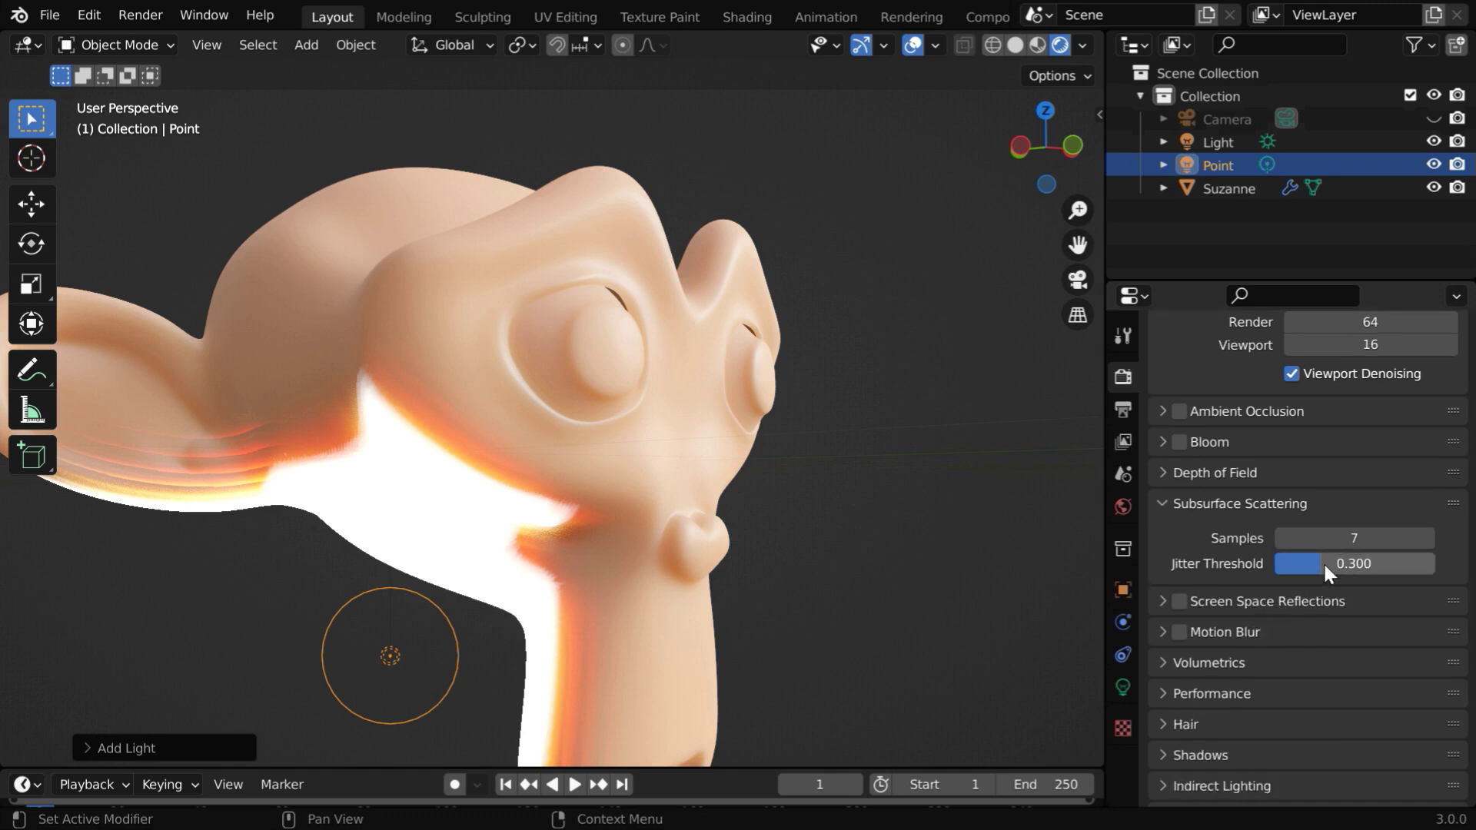
left_click_drag(1323, 565, 1410, 565)
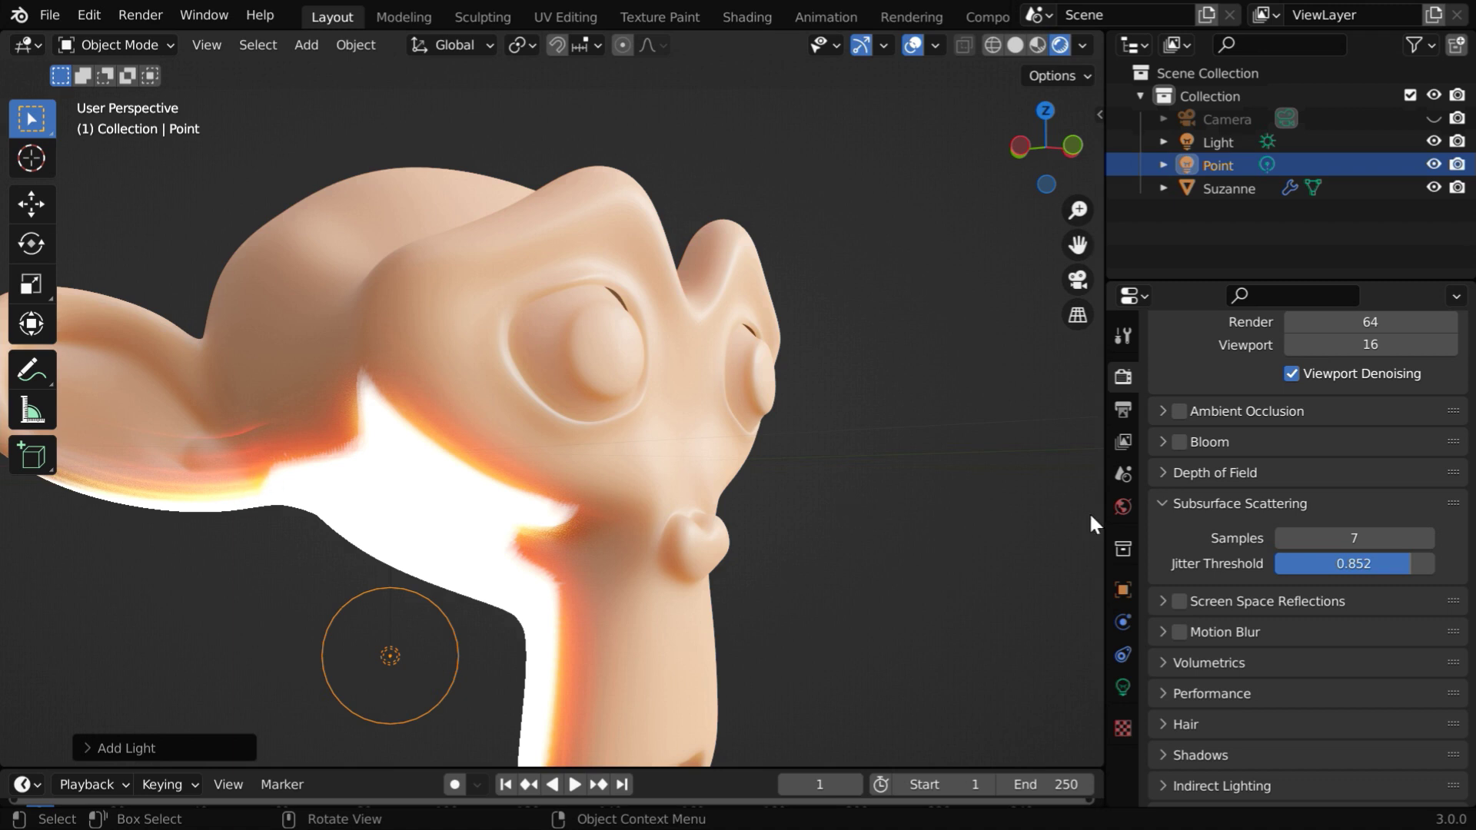
- Set the Subsurface Scattering Samples to 32
left_click(1365, 541)
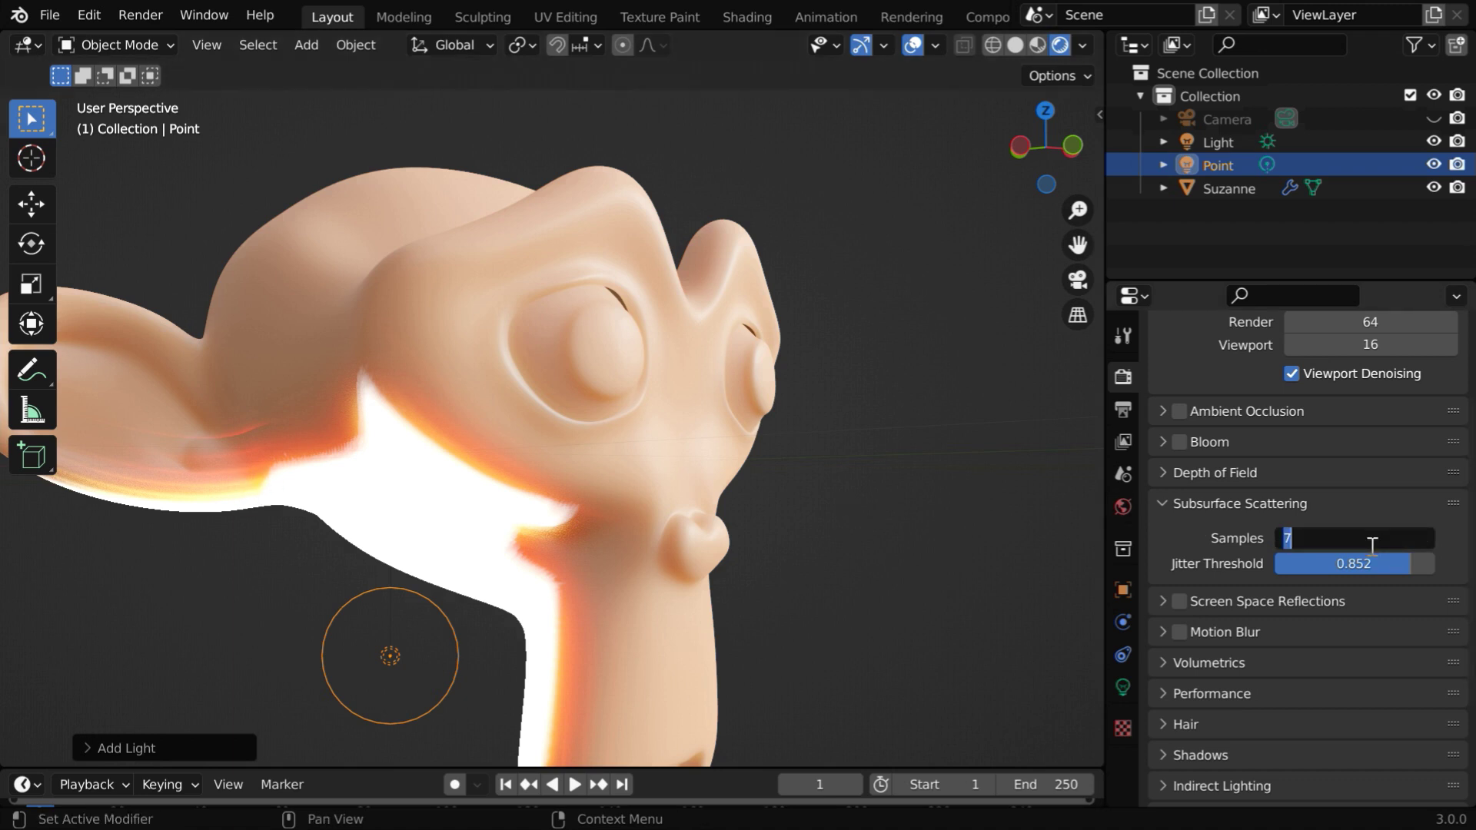
type("20")
key("Return")
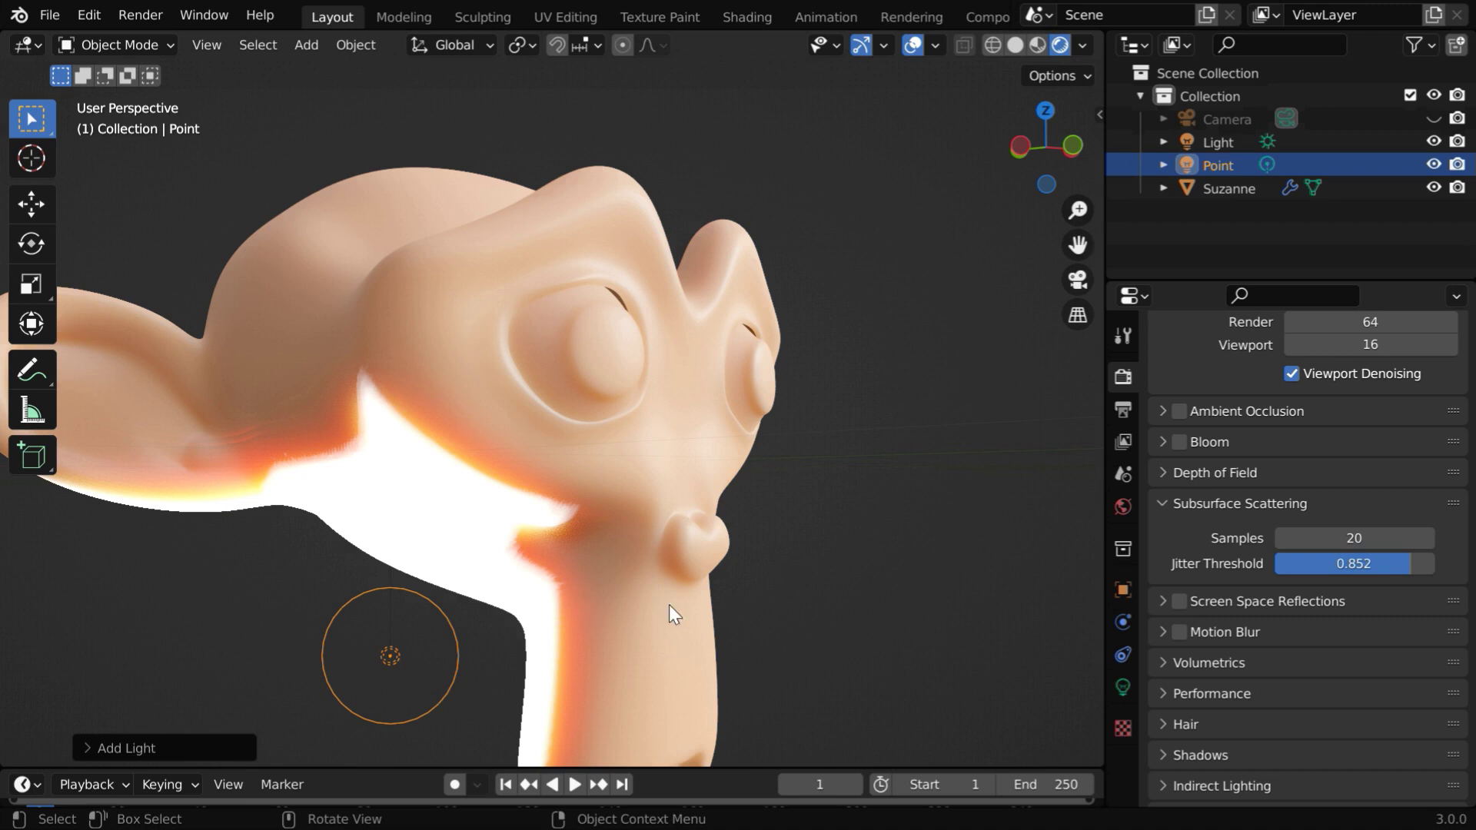
left_click(1351, 540)
type("32")
key("Return")
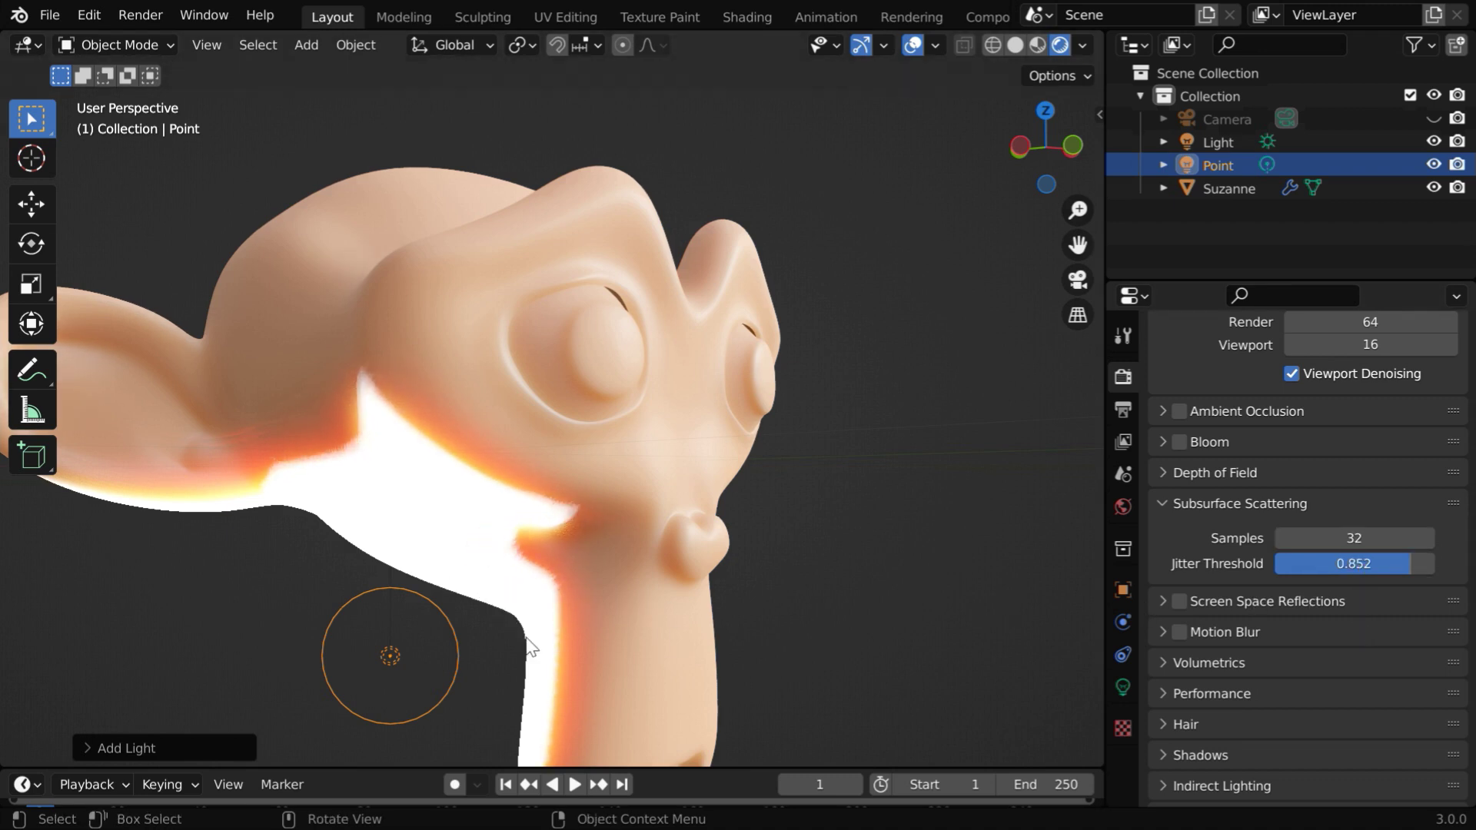
- Select Suzanne, review its material settings, and orbit around the lit head
left_click(656, 667)
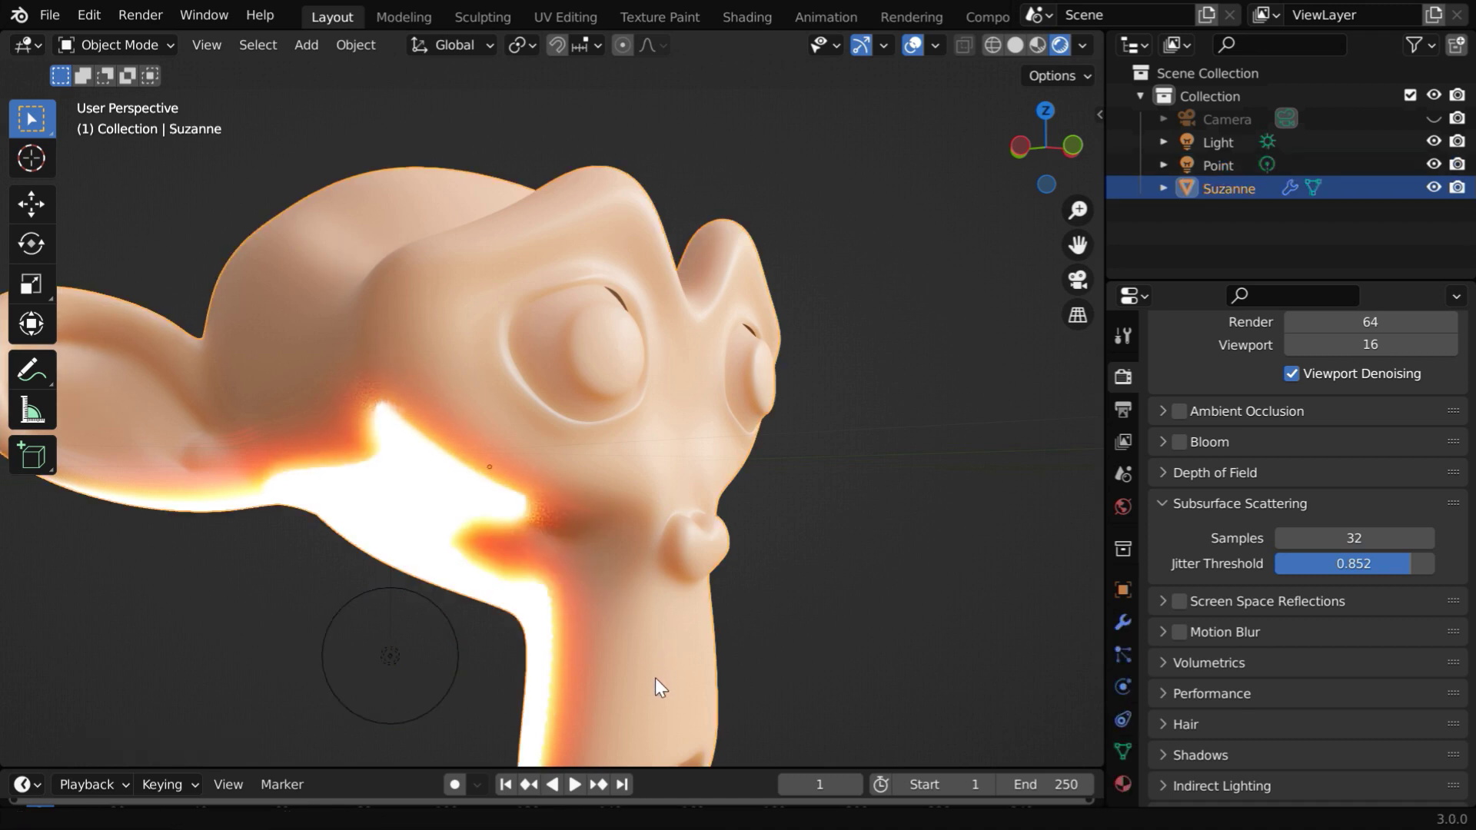
scroll(657, 692, "down", 4)
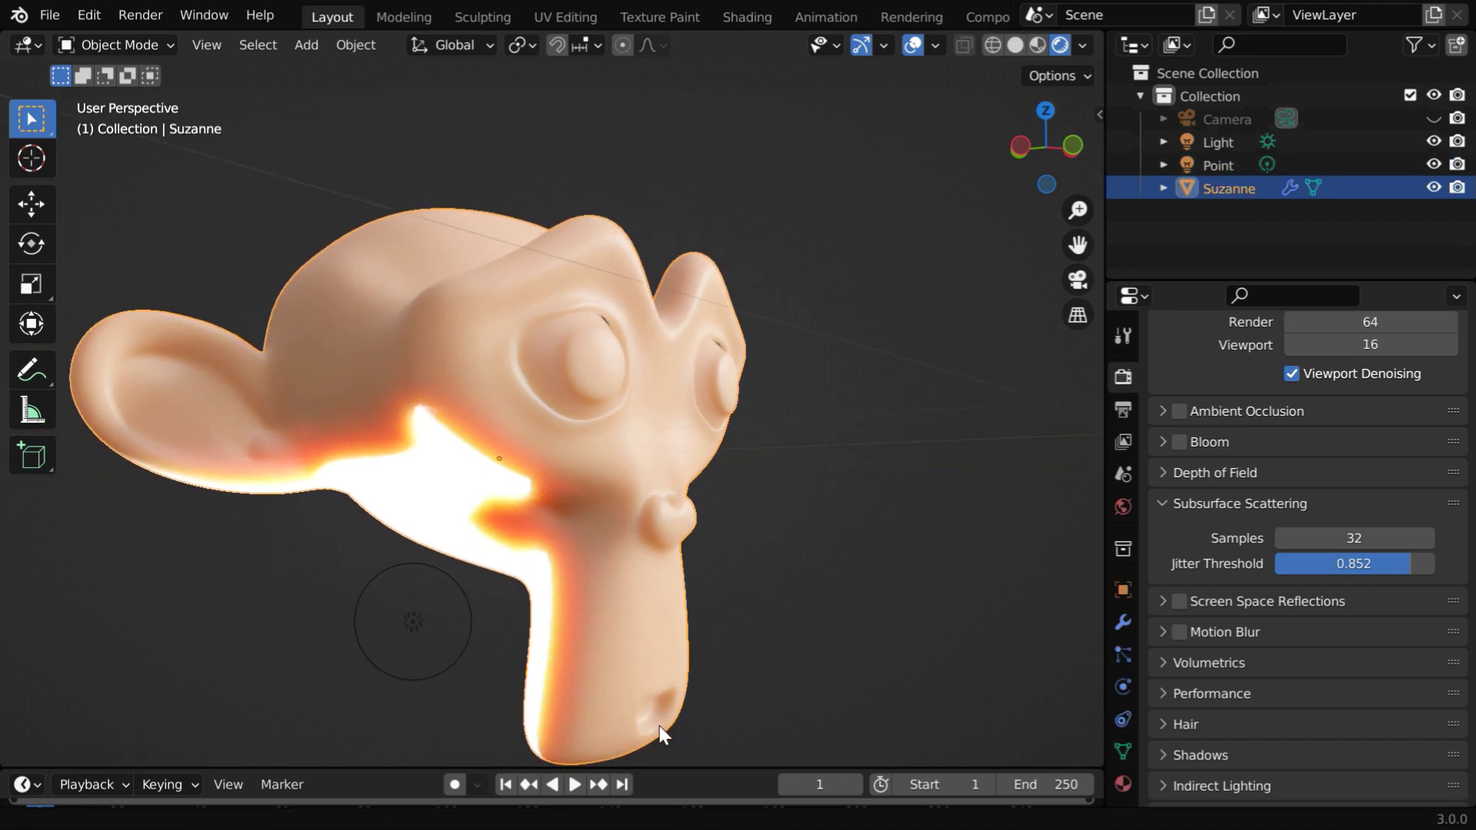
left_click(1116, 789)
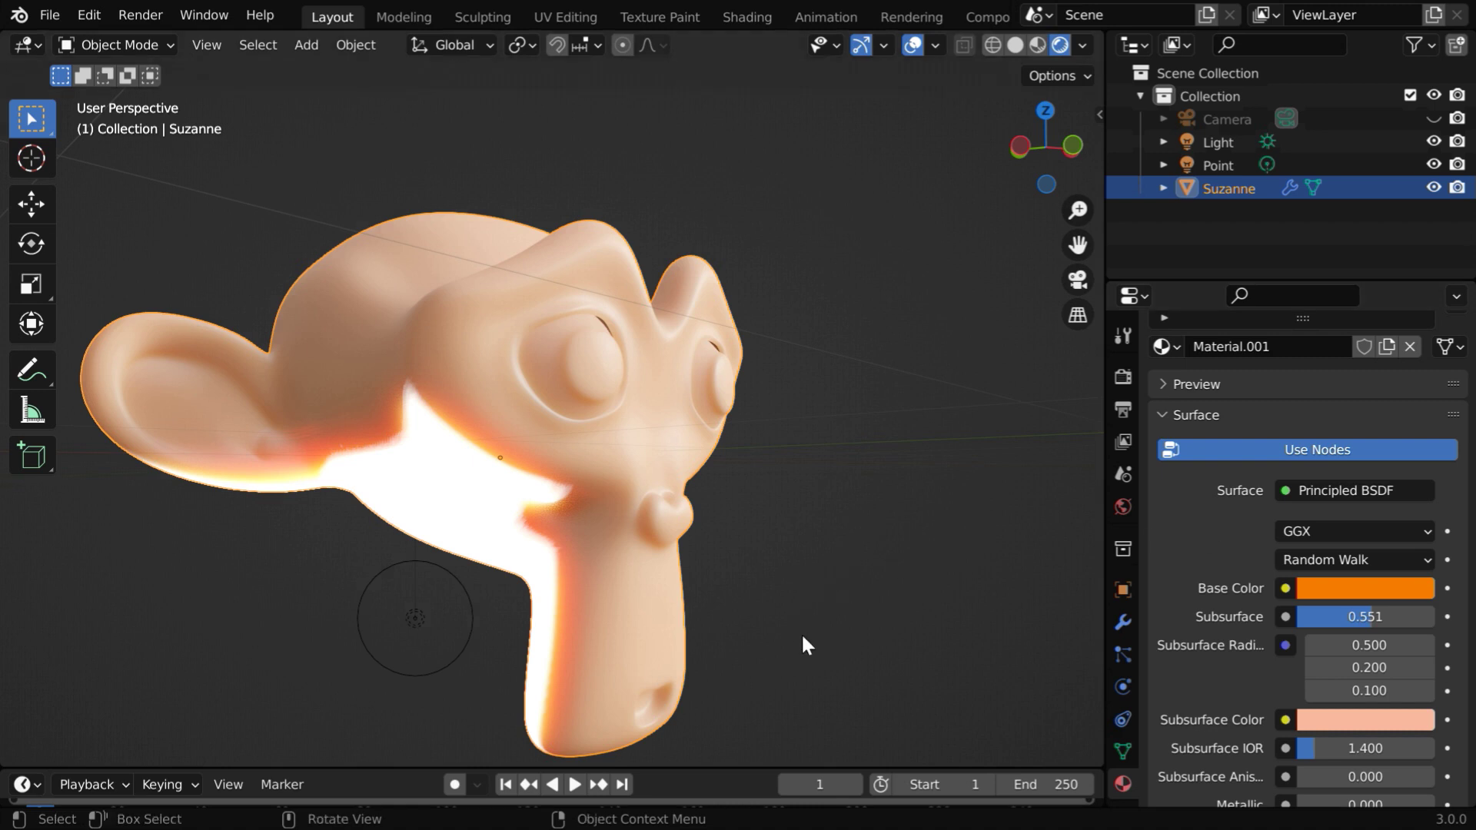
scroll(656, 620, "down", 3)
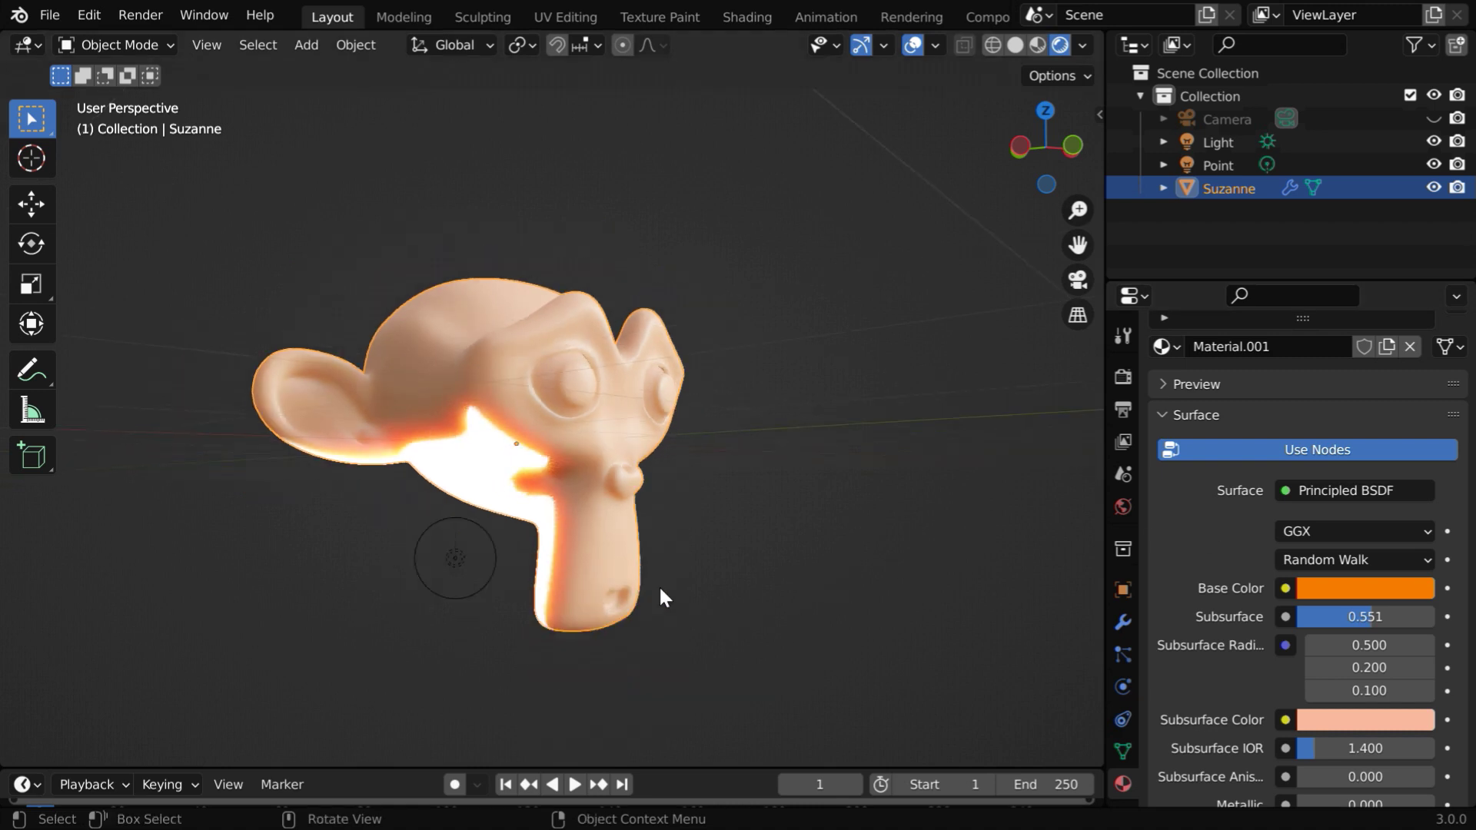
middle_click_drag(655, 596, 639, 638)
- Delete the point light from the scene
left_click(465, 529)
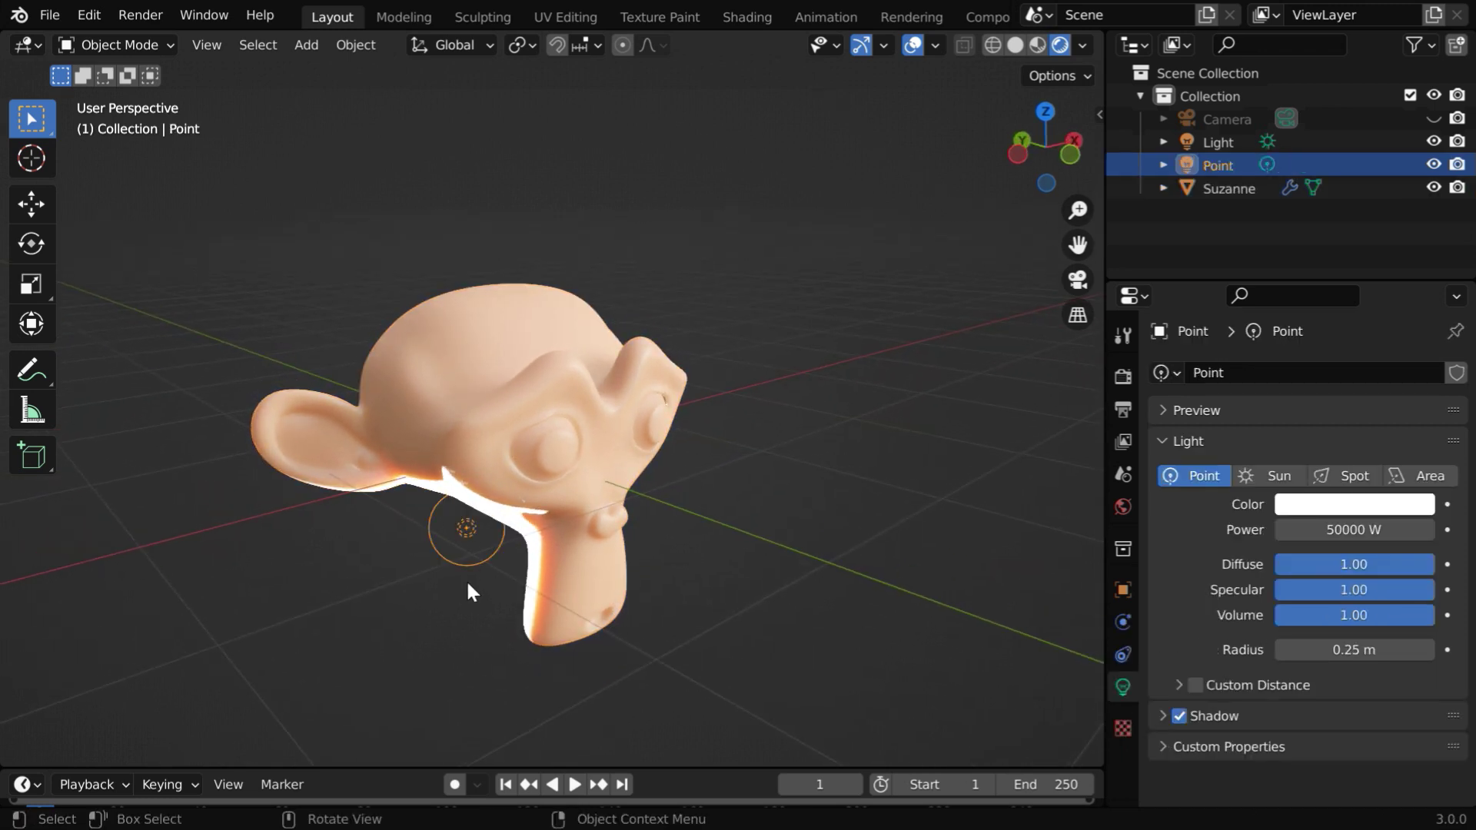
key("x")
left_click(465, 582)
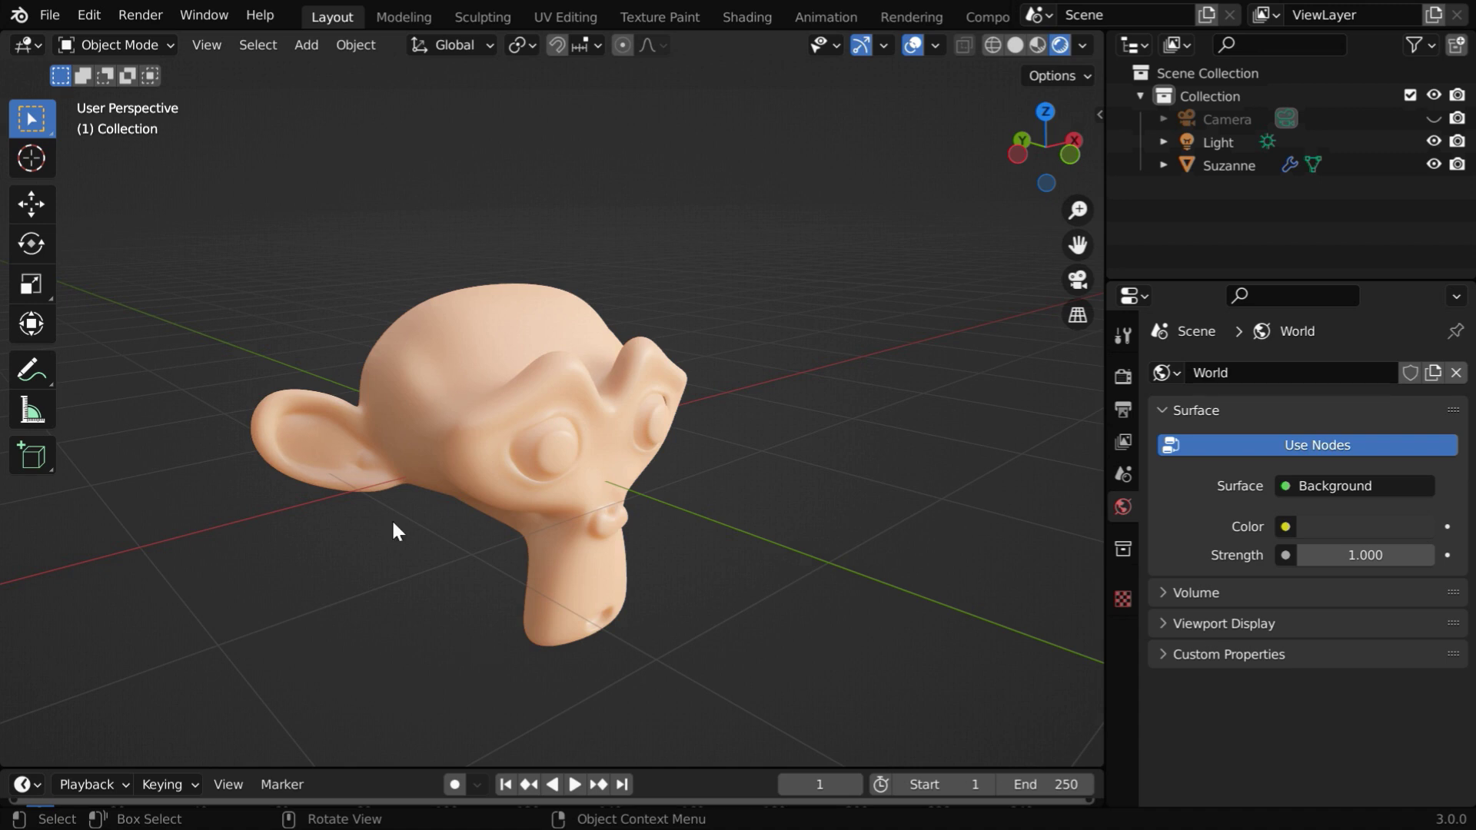
- Split the 3D view and make the left area a Shader Editor with its side panel hidden
left_click_drag(10, 67, 552, 71)
scroll(757, 613, "up", 3)
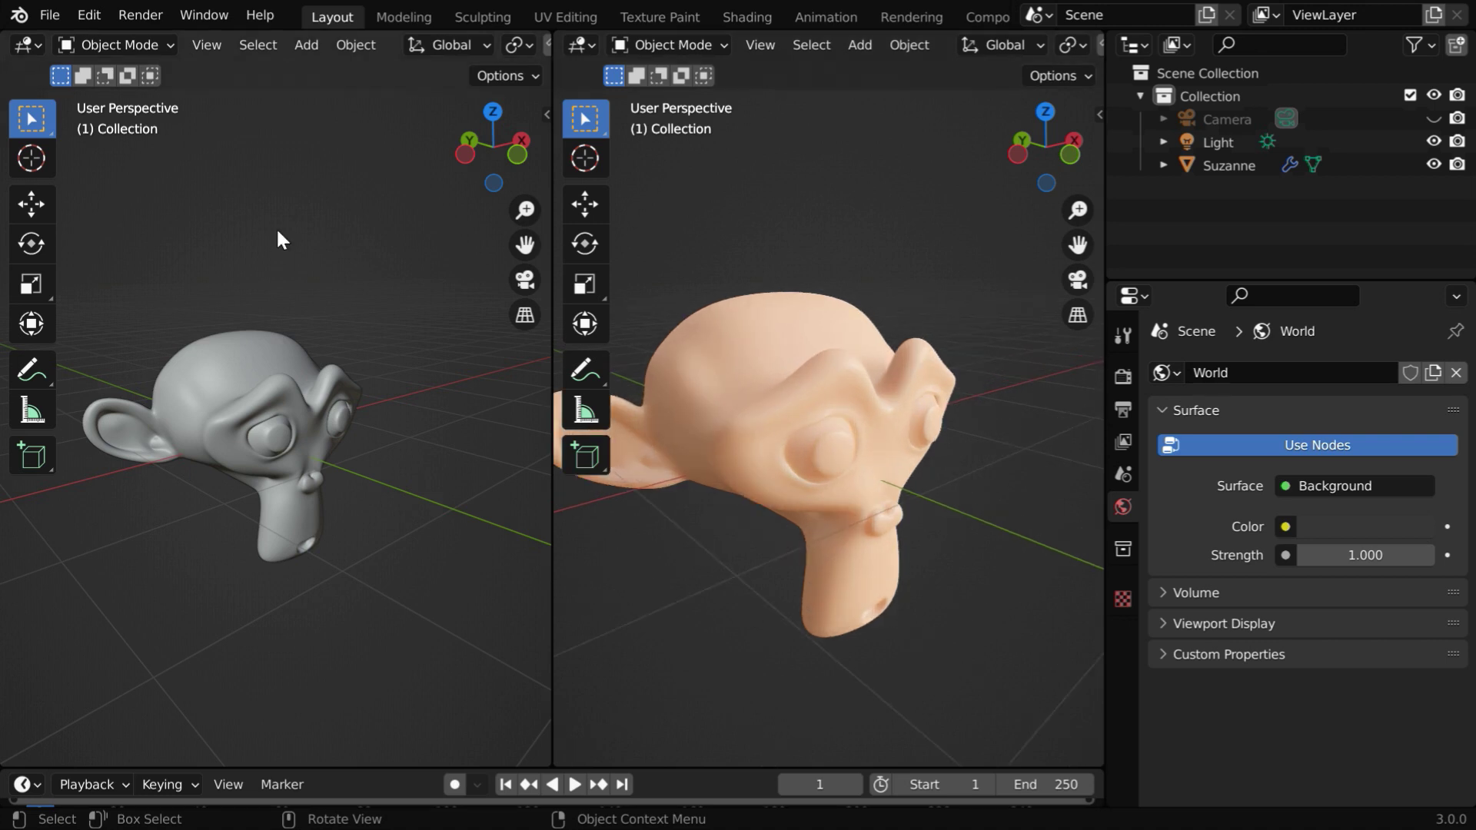
left_click(30, 44)
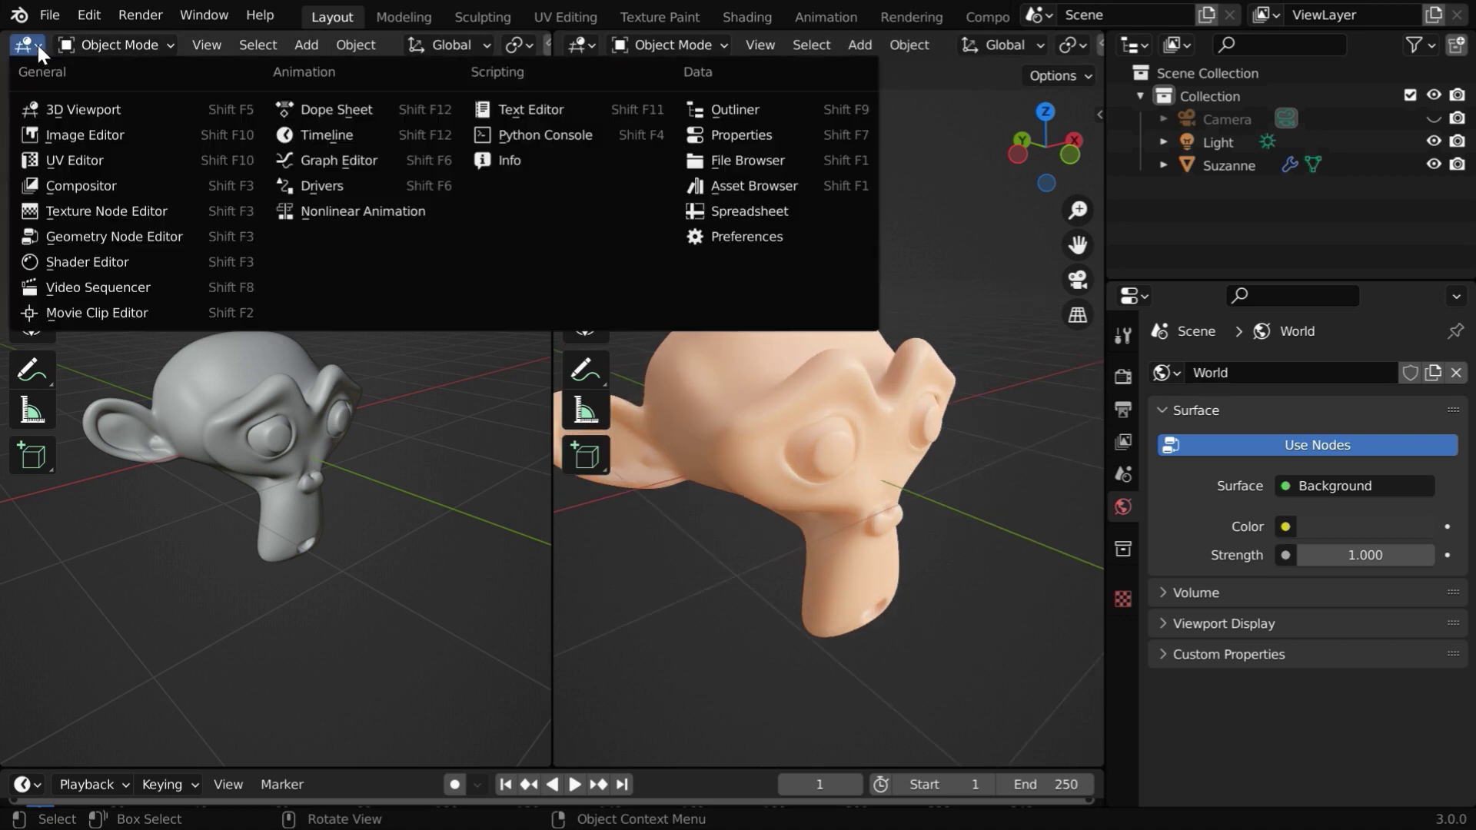
left_click(100, 261)
left_click_drag(290, 373, 553, 402)
- Select Suzanne and bring her whole Principled BSDF node into view
left_click(757, 413)
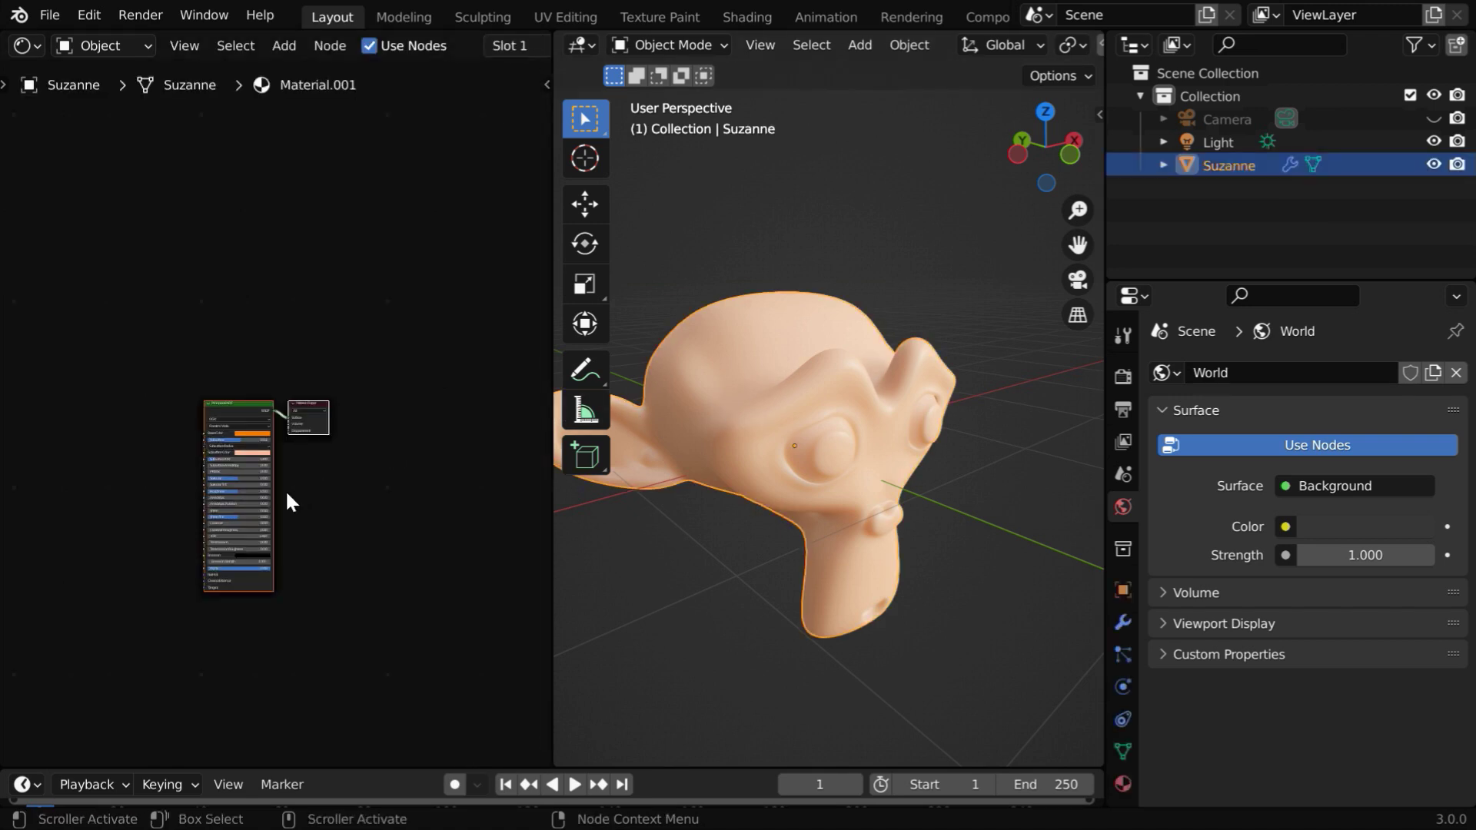
scroll(283, 489, "up", 6)
middle_click_drag(268, 448, 247, 282)
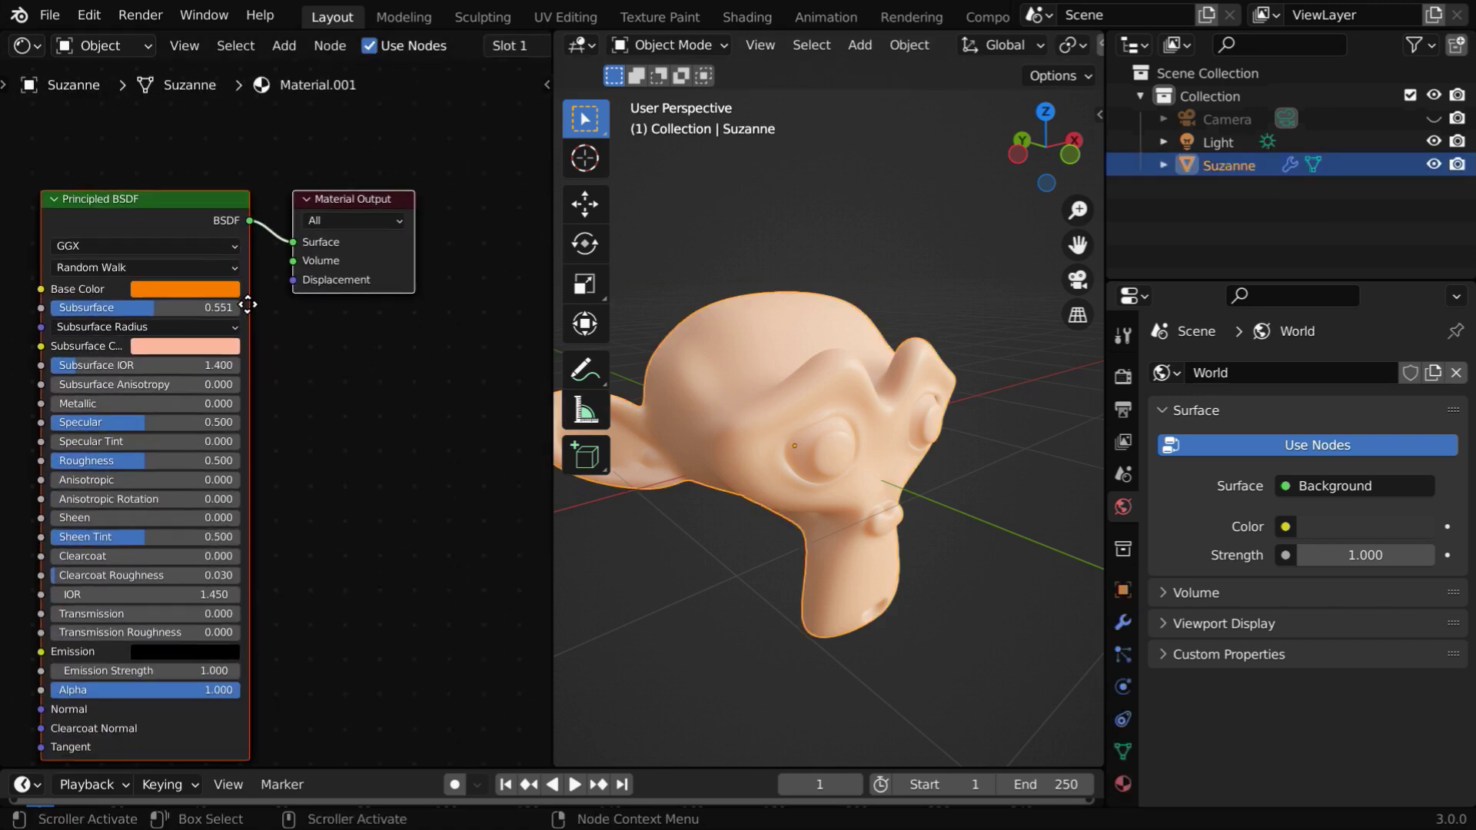
- Replace the Principled BSDF with a Diffuse BSDF wired to the Surface input
left_click(173, 197)
key("Delete")
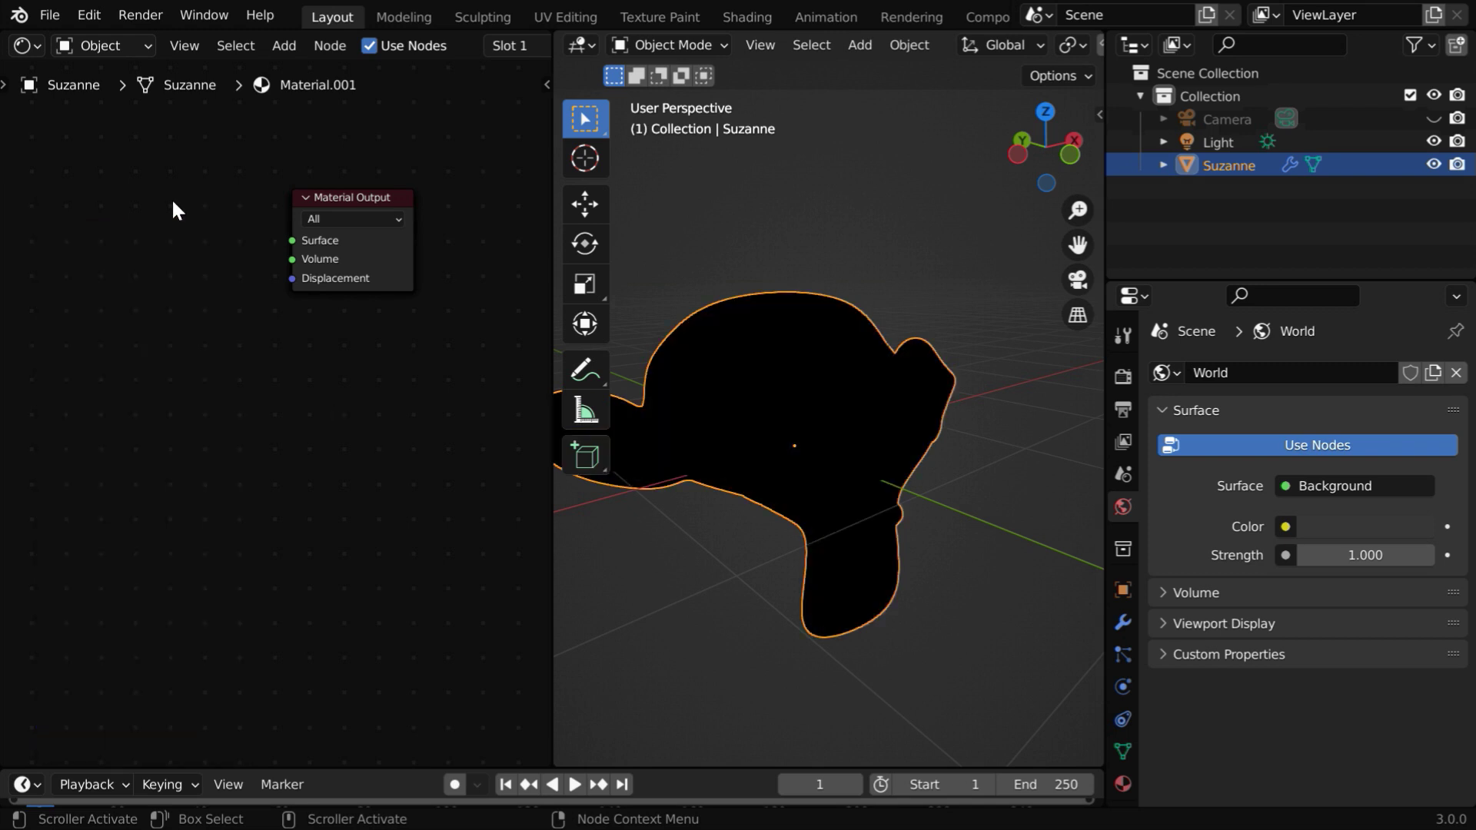
left_click(283, 46)
mouse_move(322, 151)
left_click(503, 173)
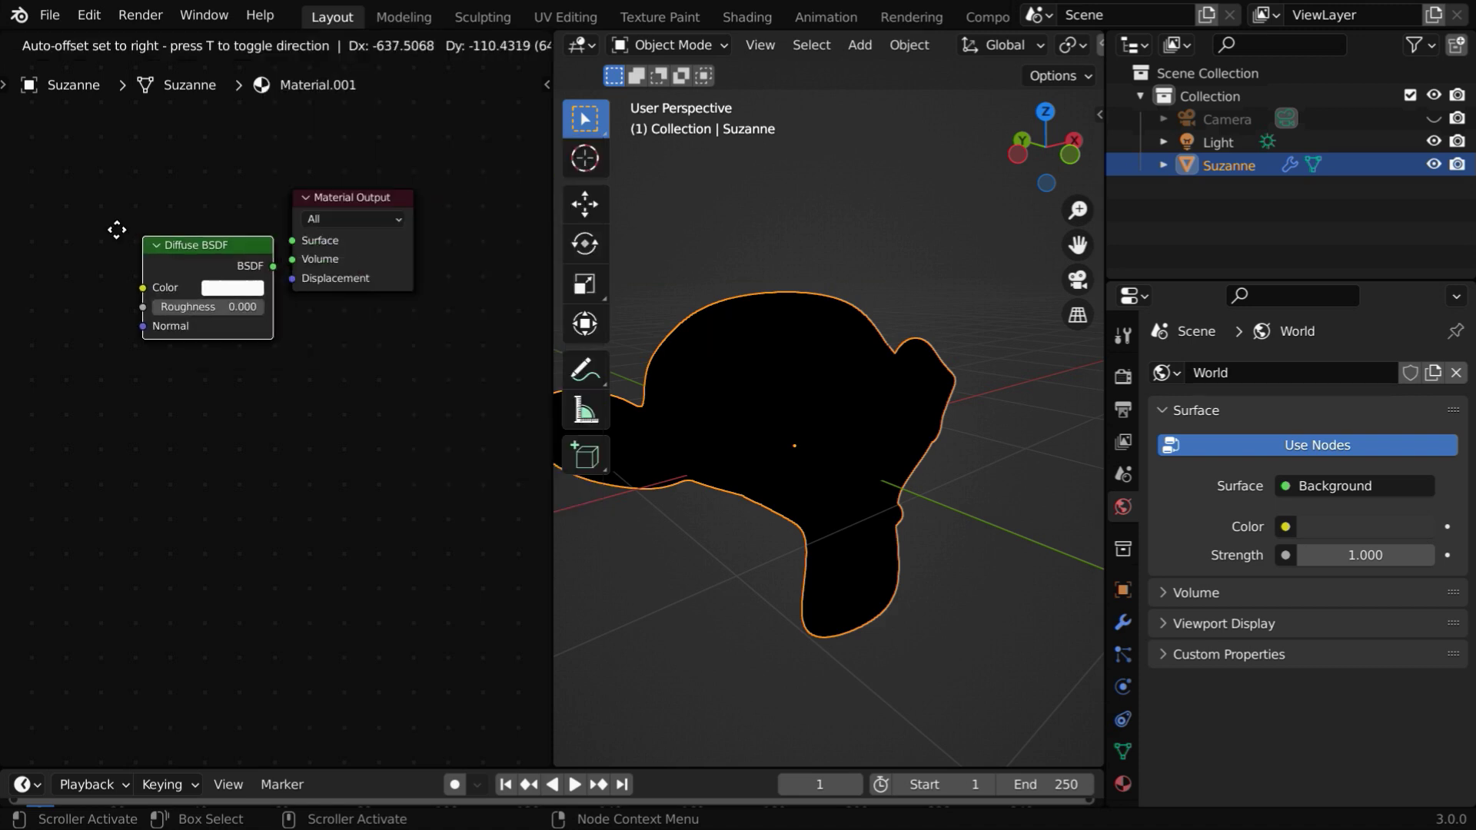
left_click(71, 217)
left_click_drag(201, 244, 291, 243)
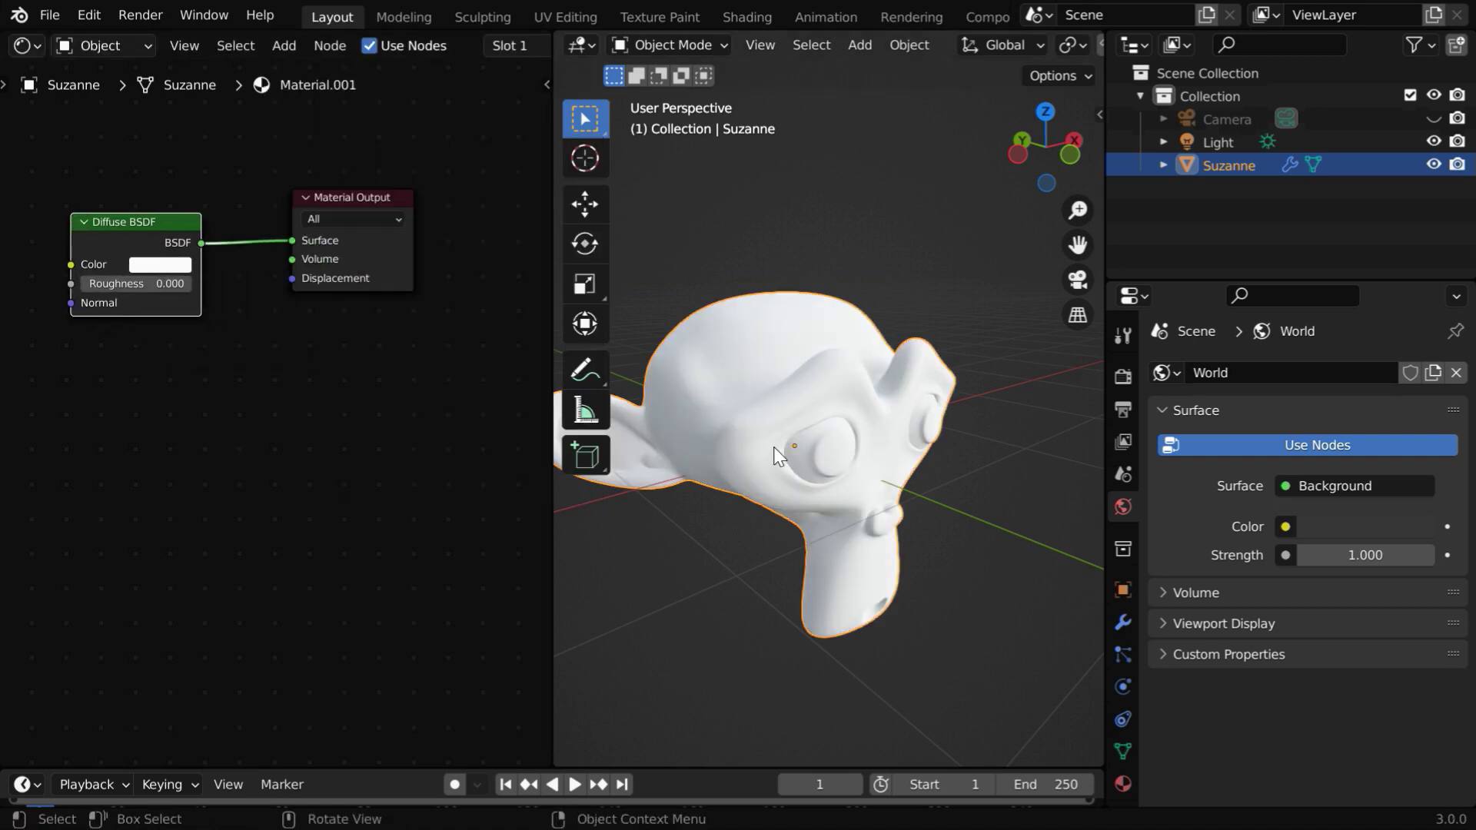
- Set the Diffuse BSDF colour to orange and inspect Suzanne's shading up close
left_click(172, 268)
left_click(186, 135)
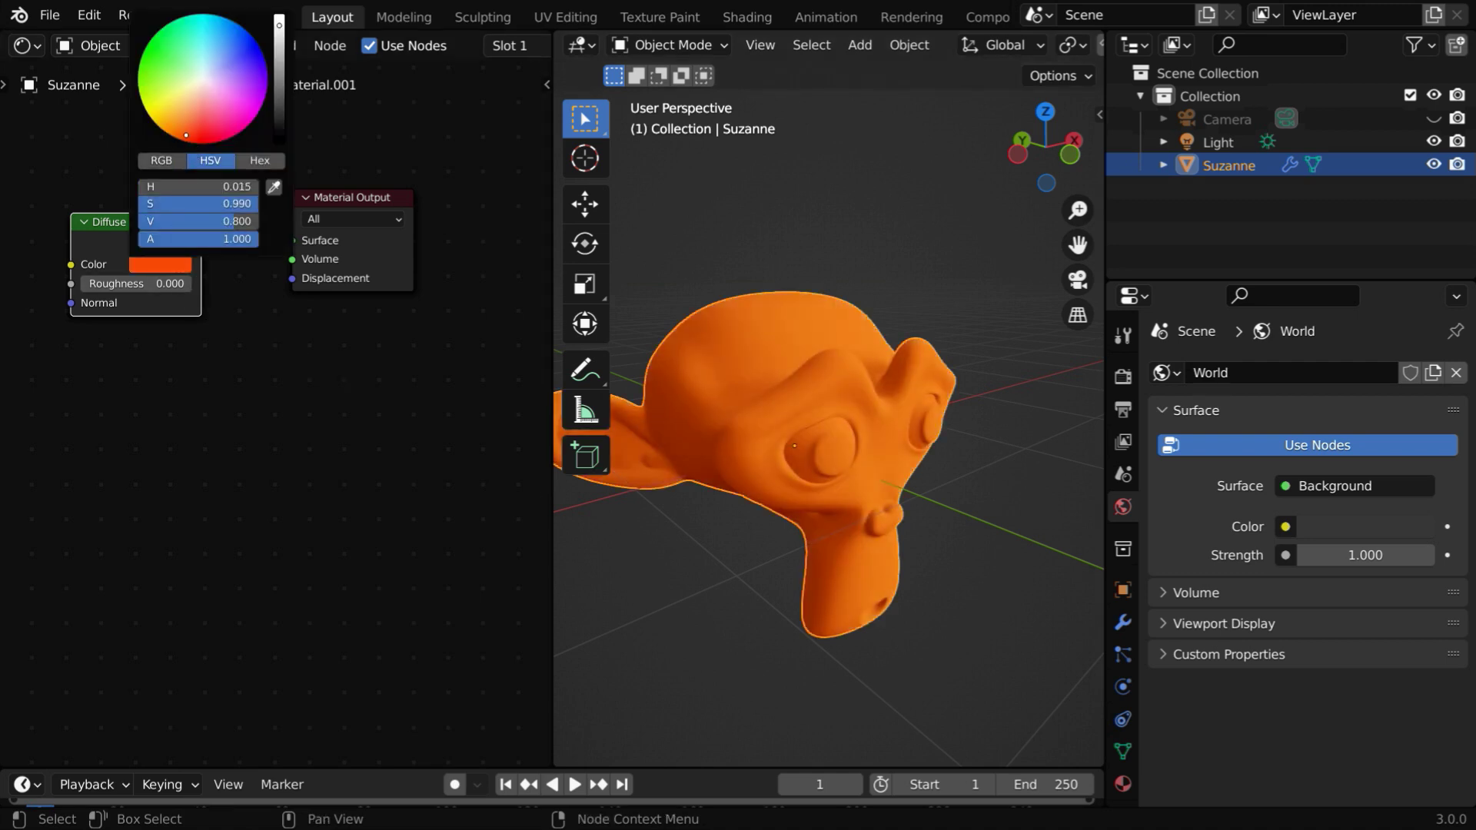
left_click_drag(186, 134, 166, 133)
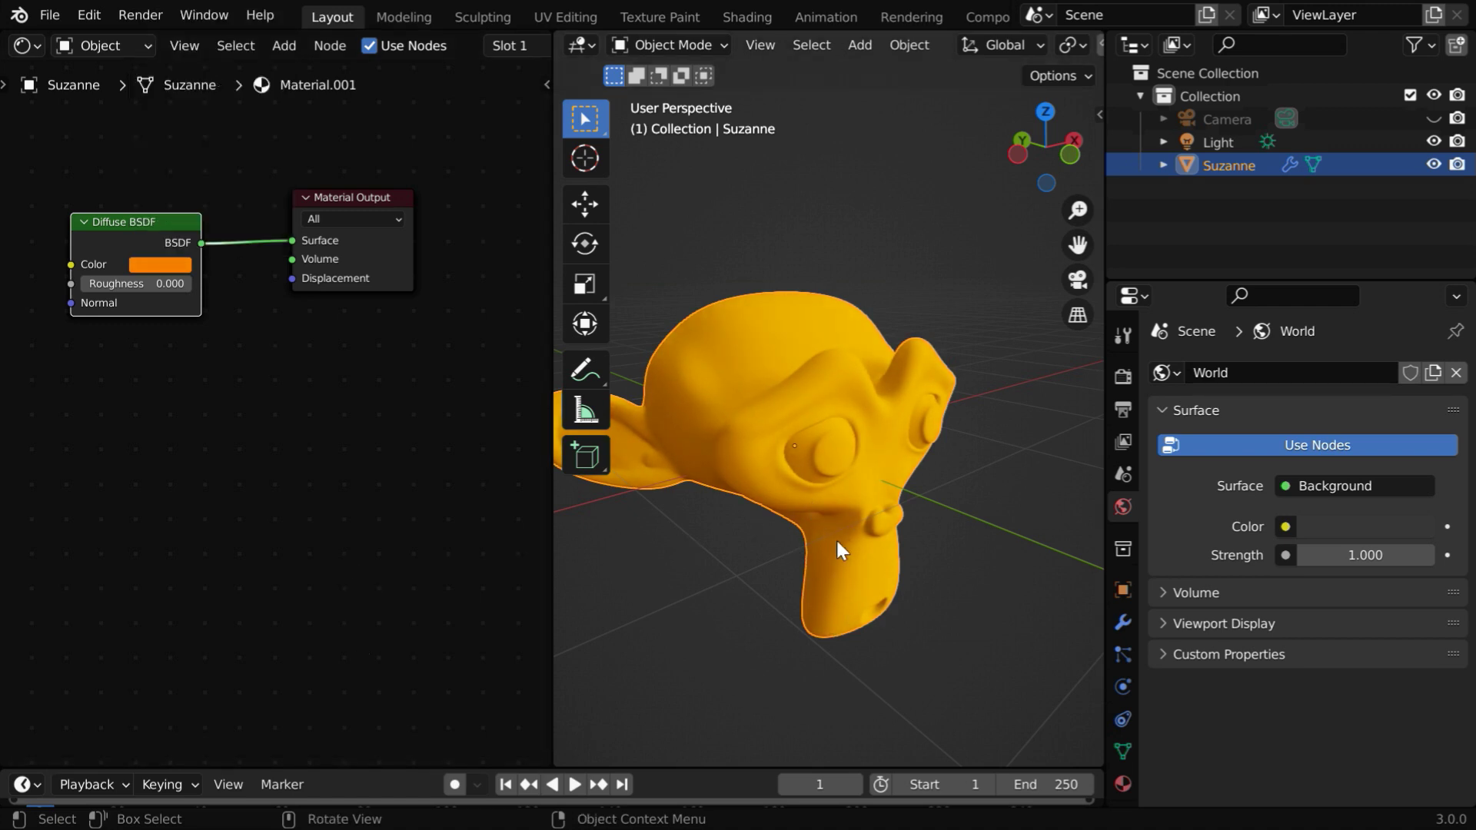
middle_click_drag(814, 565, 818, 532)
middle_click_drag(801, 627, 814, 582, "ctrl")
- Add a Translucent BSDF and a Mix Shader before the Material Output, connecting Translucent into it
left_click(292, 44)
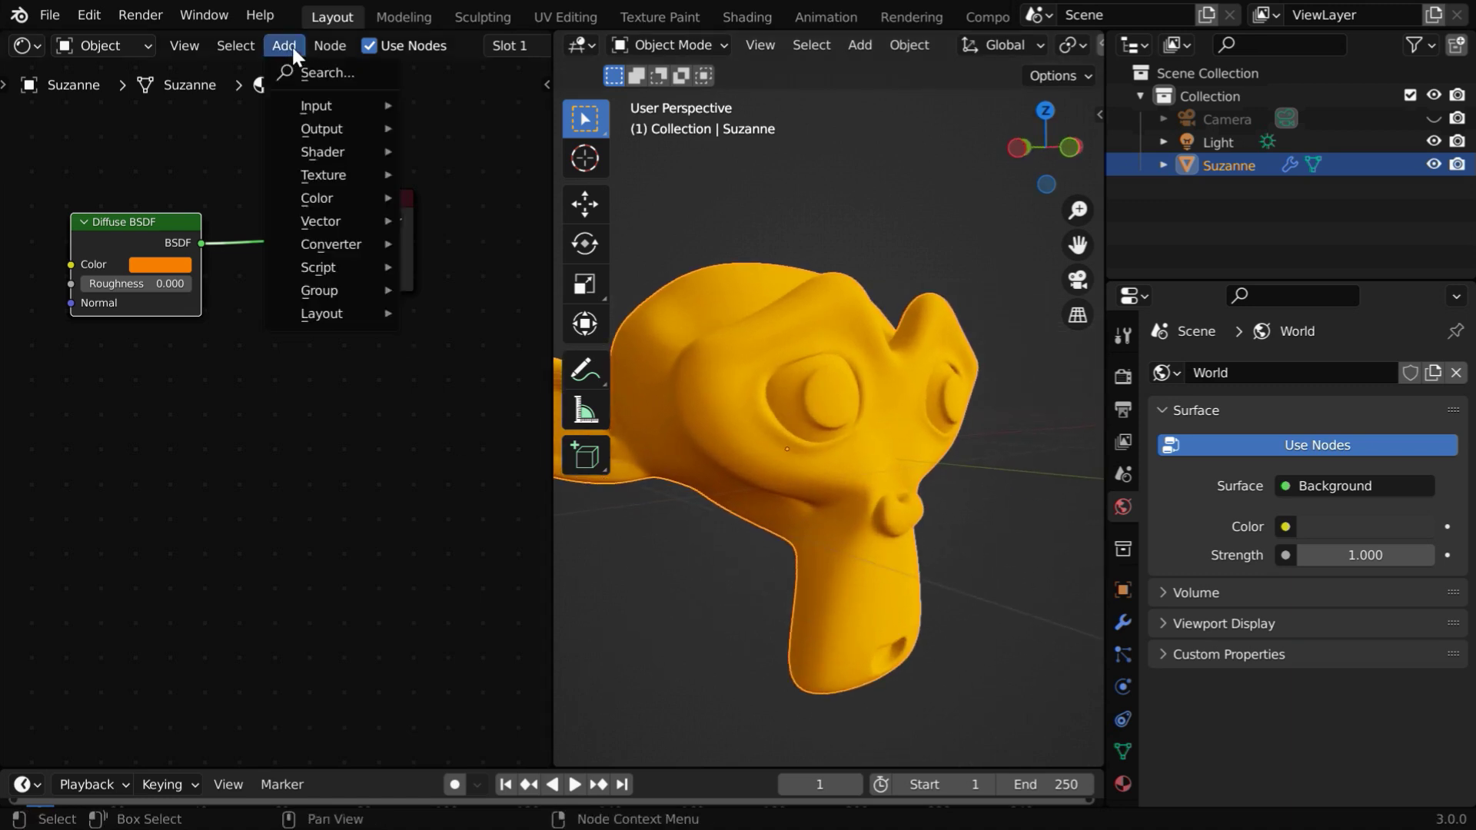
mouse_move(324, 149)
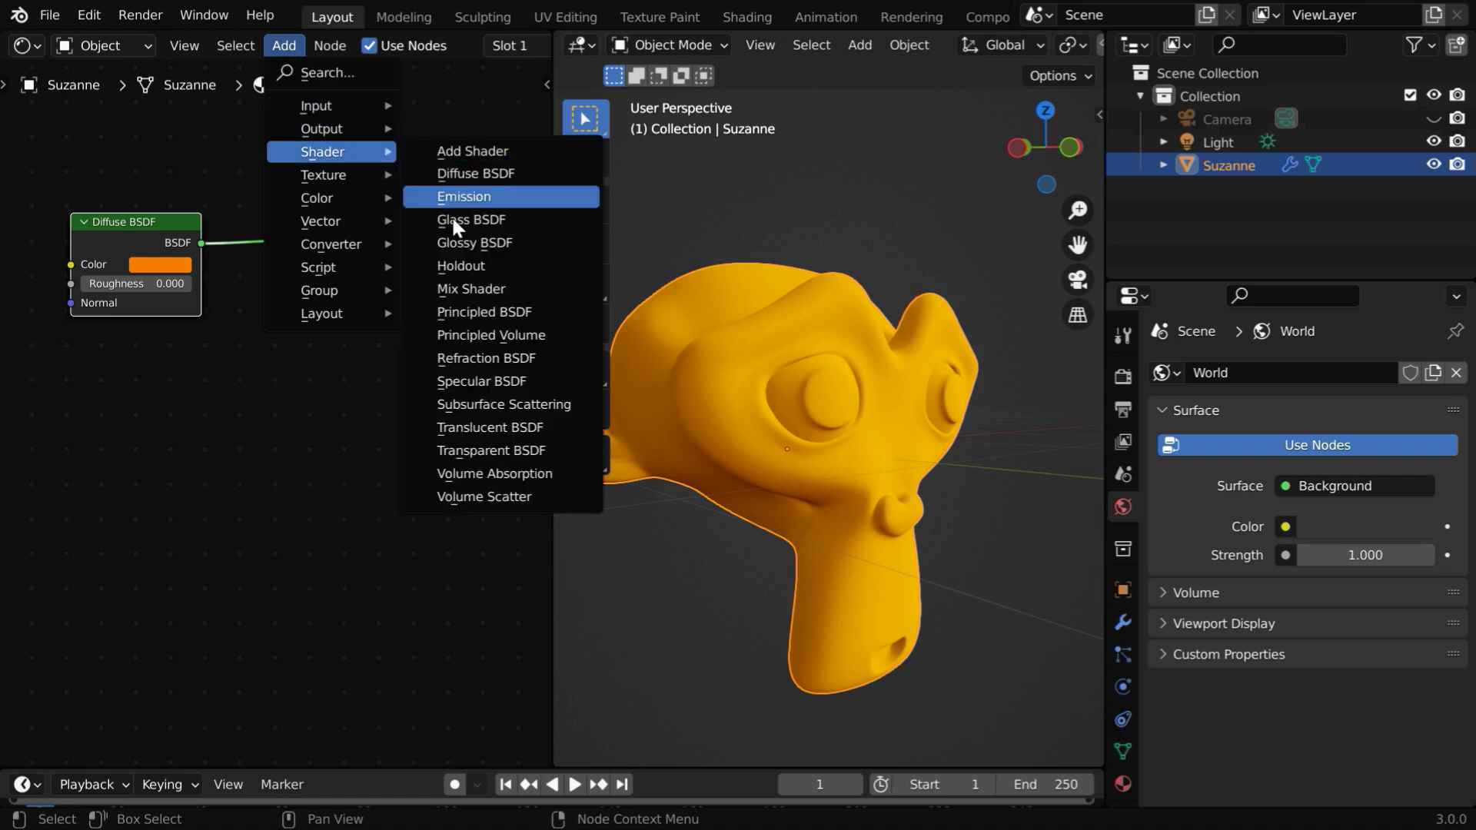
left_click(521, 428)
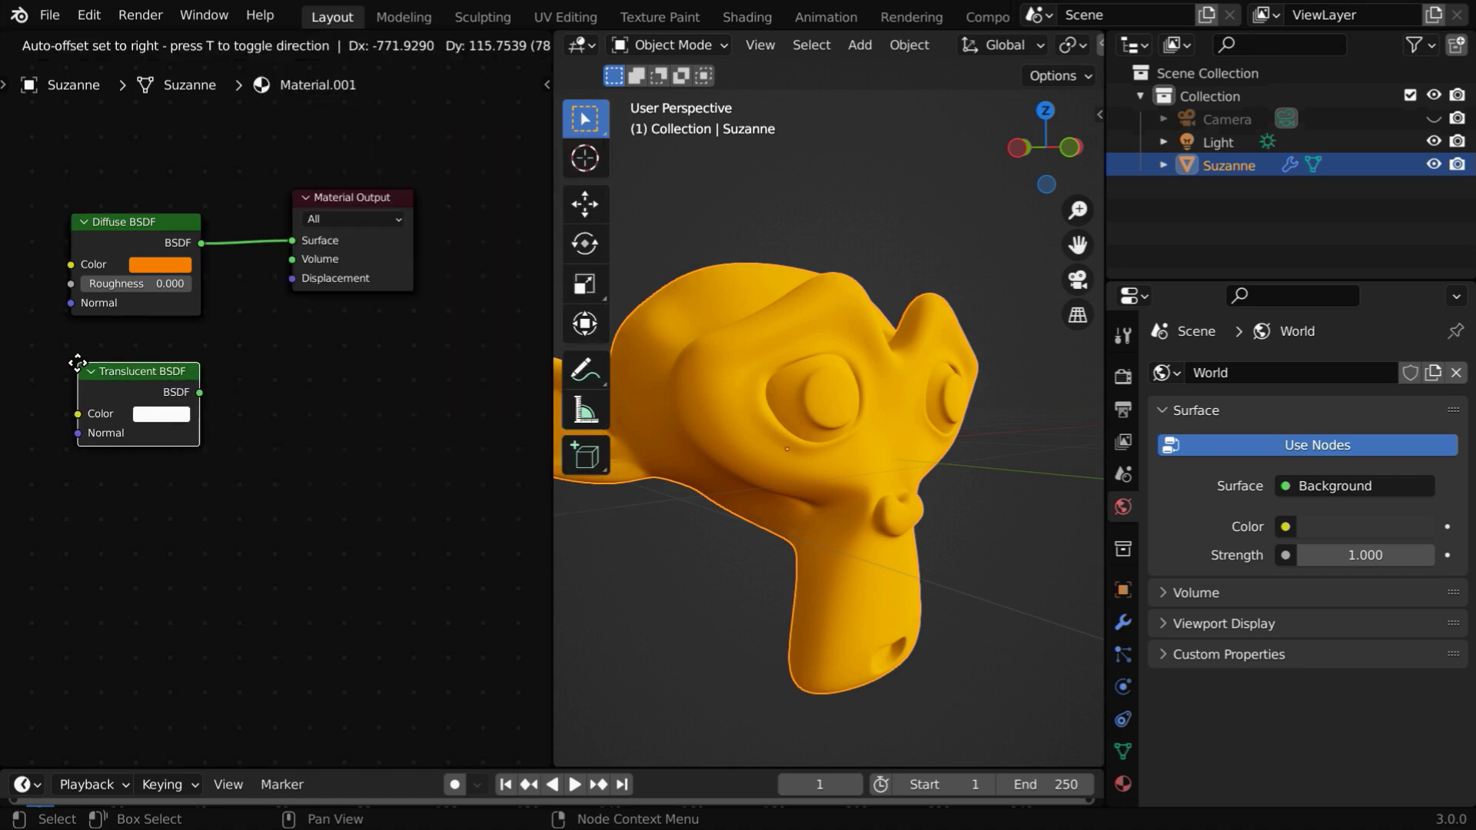
left_click(72, 361)
left_click(278, 46)
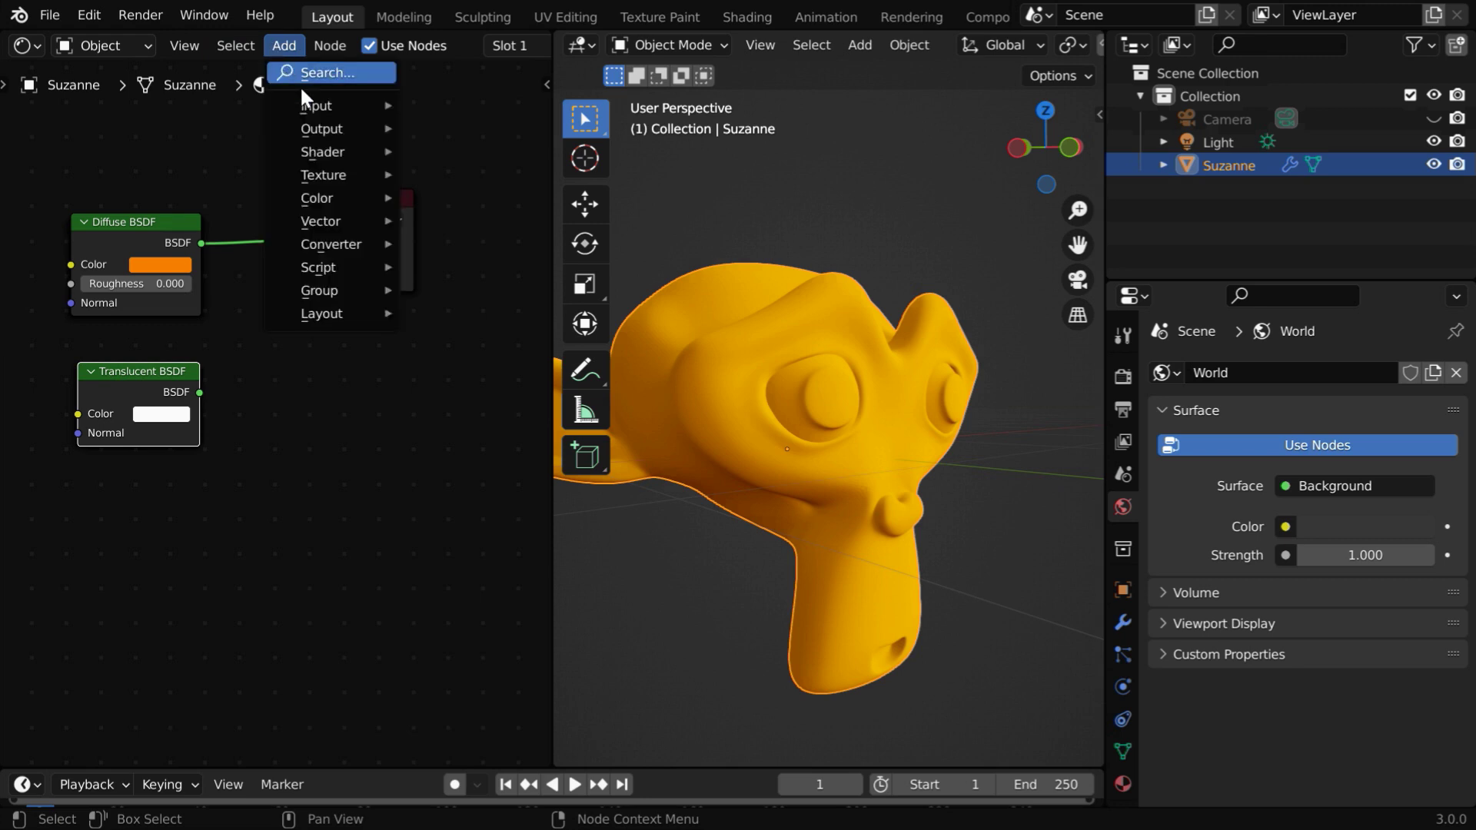
mouse_move(323, 151)
left_click(504, 289)
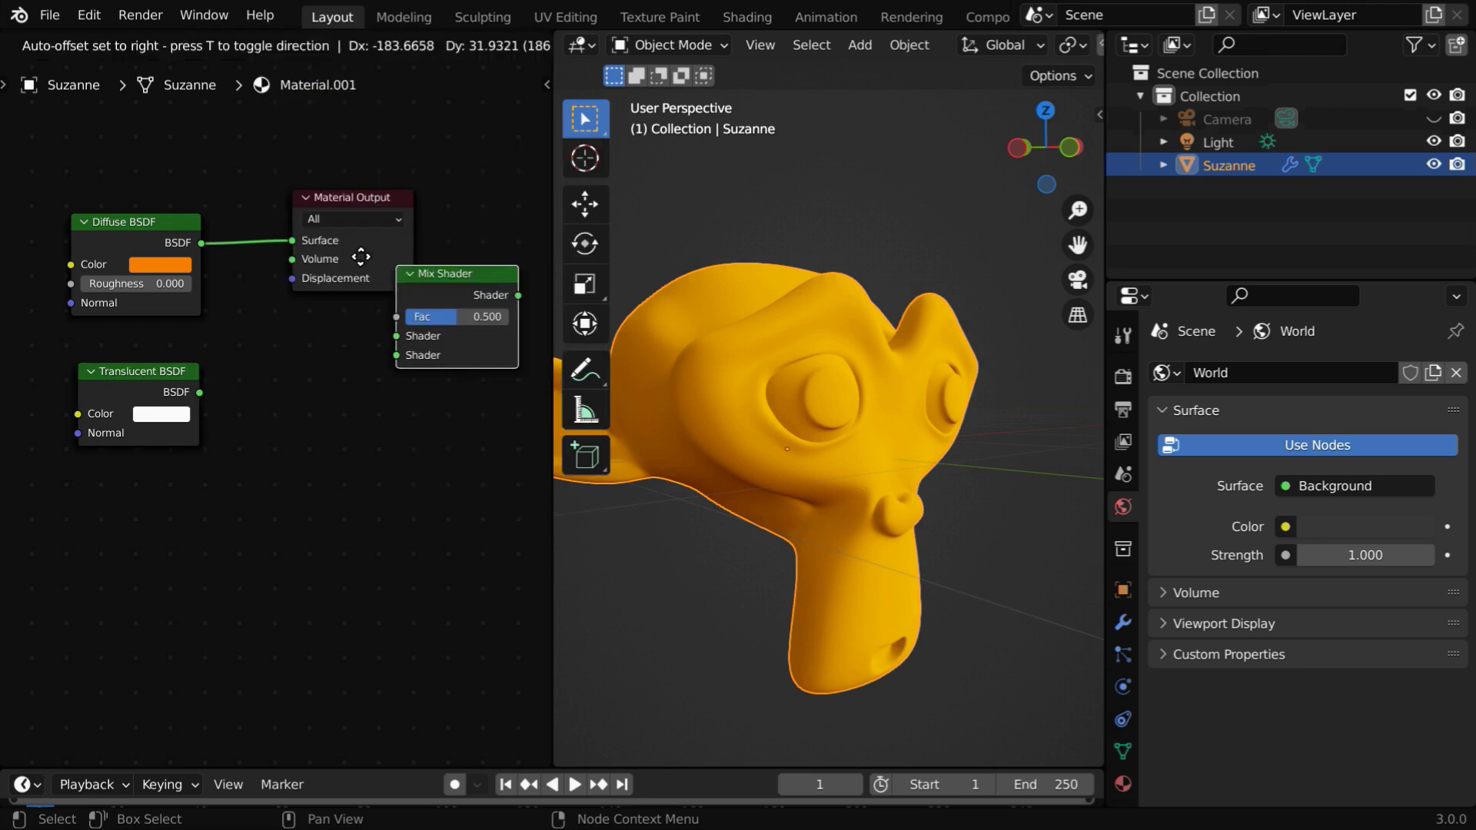
left_click(356, 312)
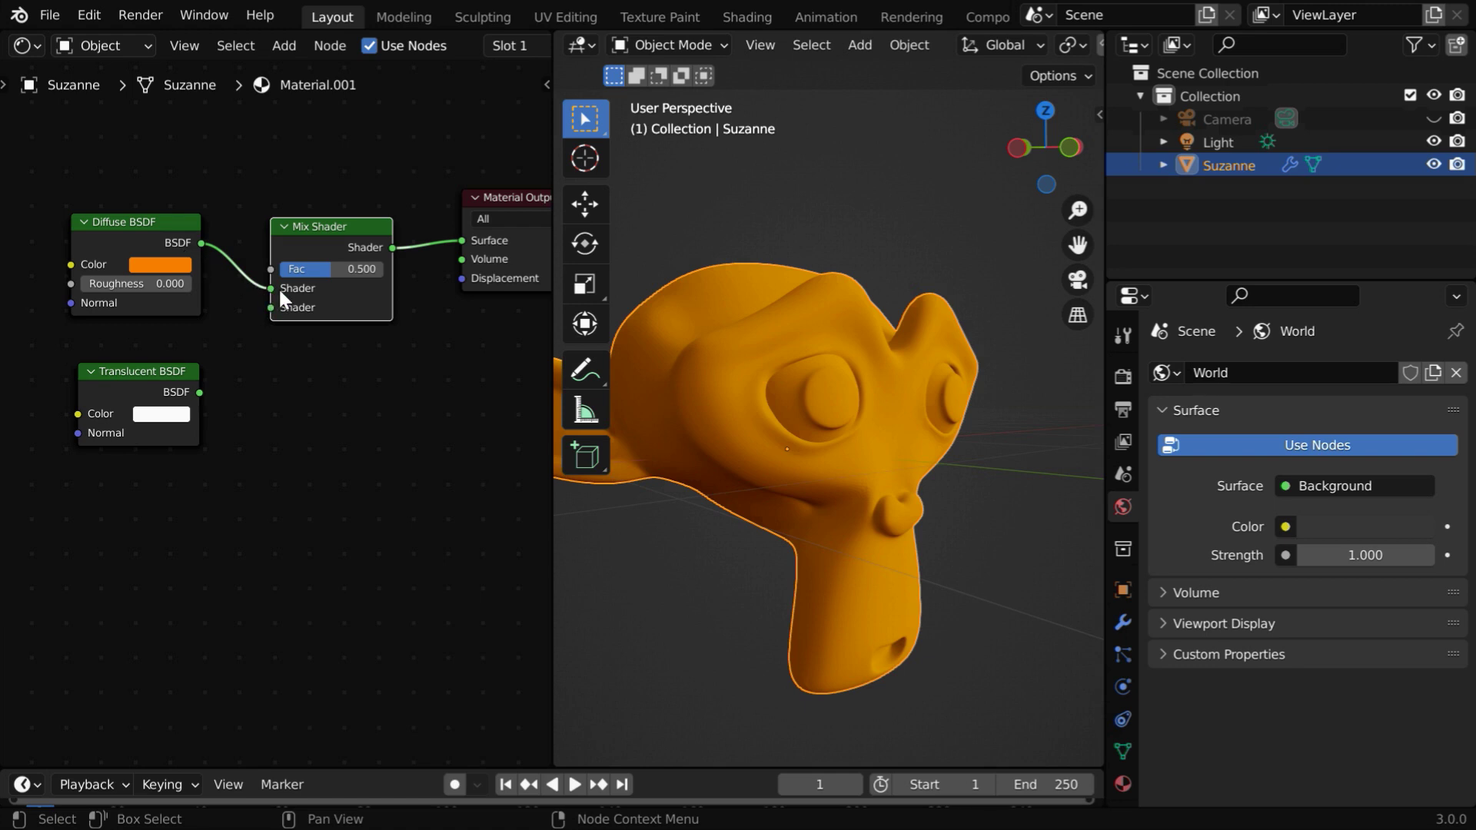
left_click_drag(199, 392, 267, 309)
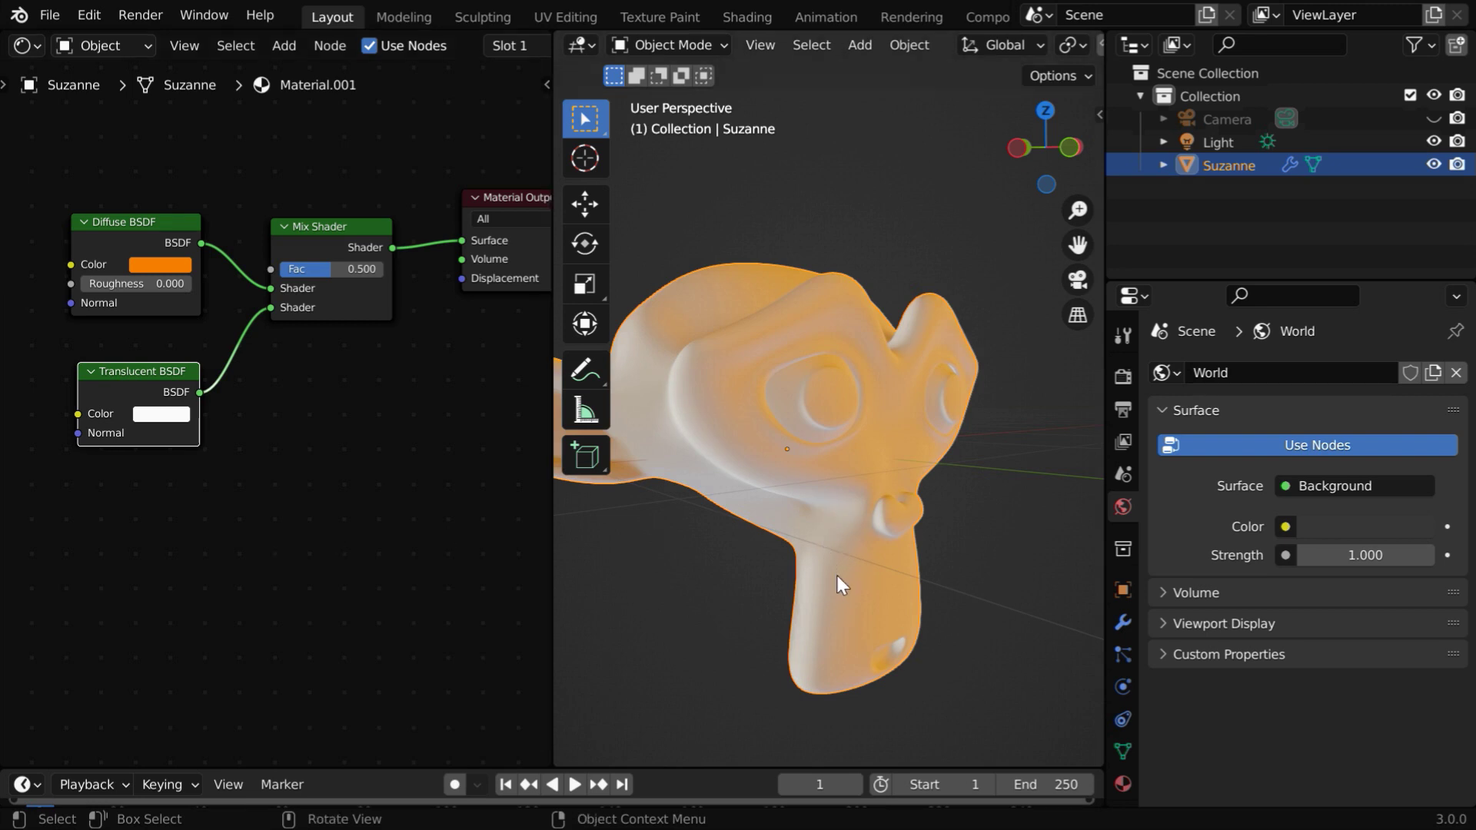
- Make the Translucent BSDF colour orange and check Suzanne from the side
left_click(160, 415)
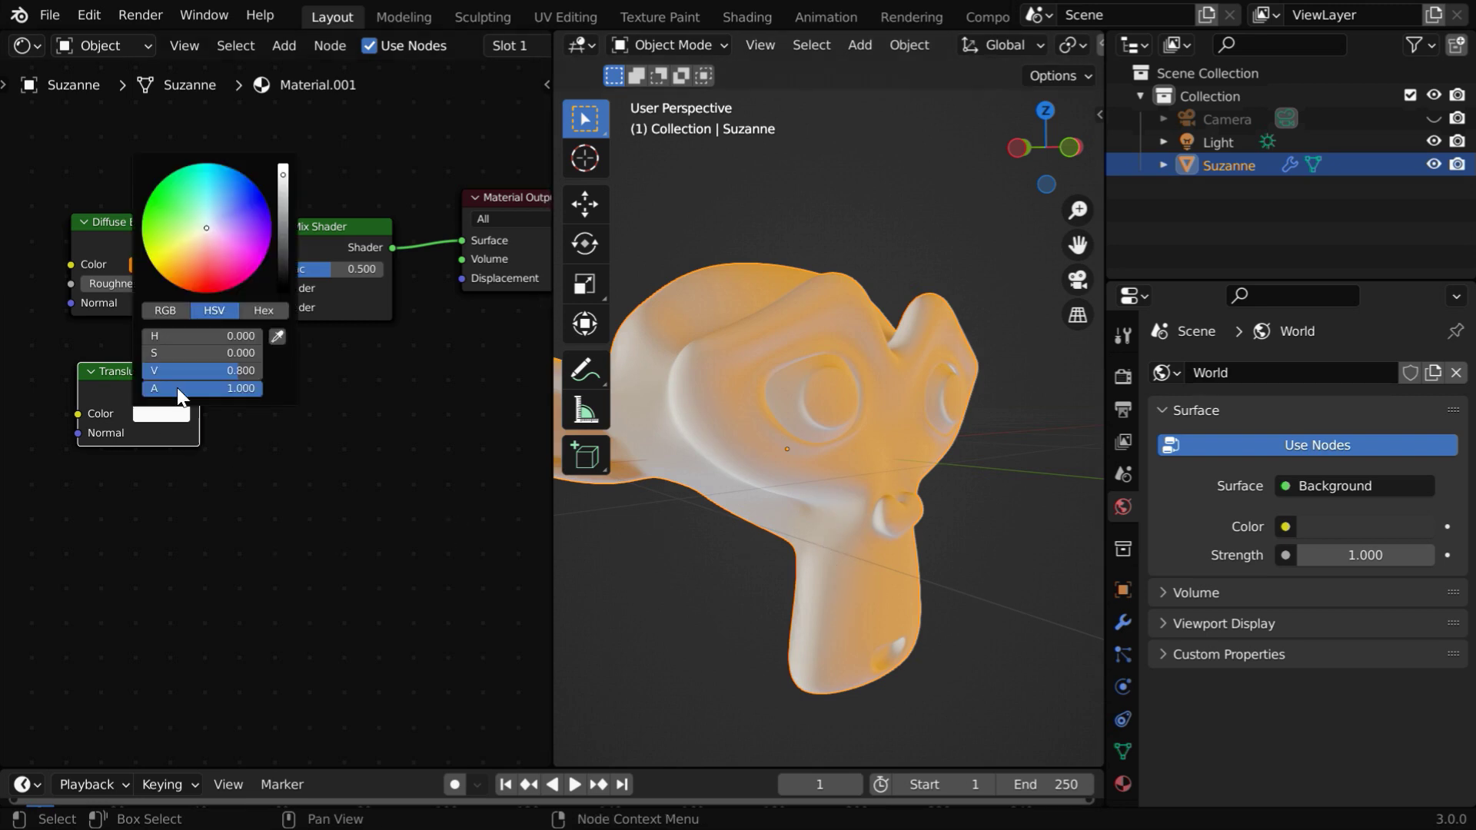
left_click(187, 284)
left_click_drag(187, 285, 171, 282)
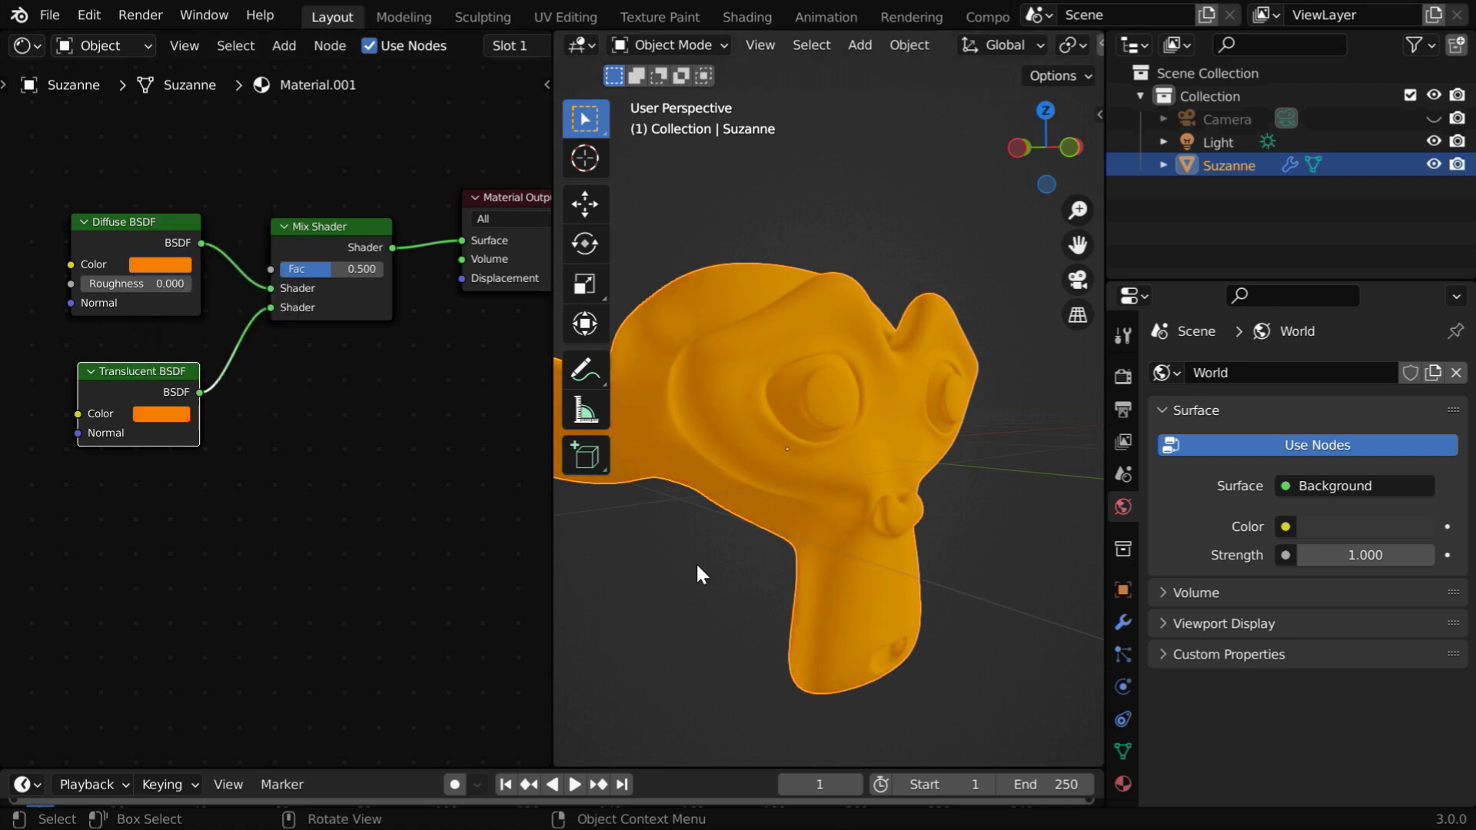
middle_click_drag(750, 519, 754, 435)
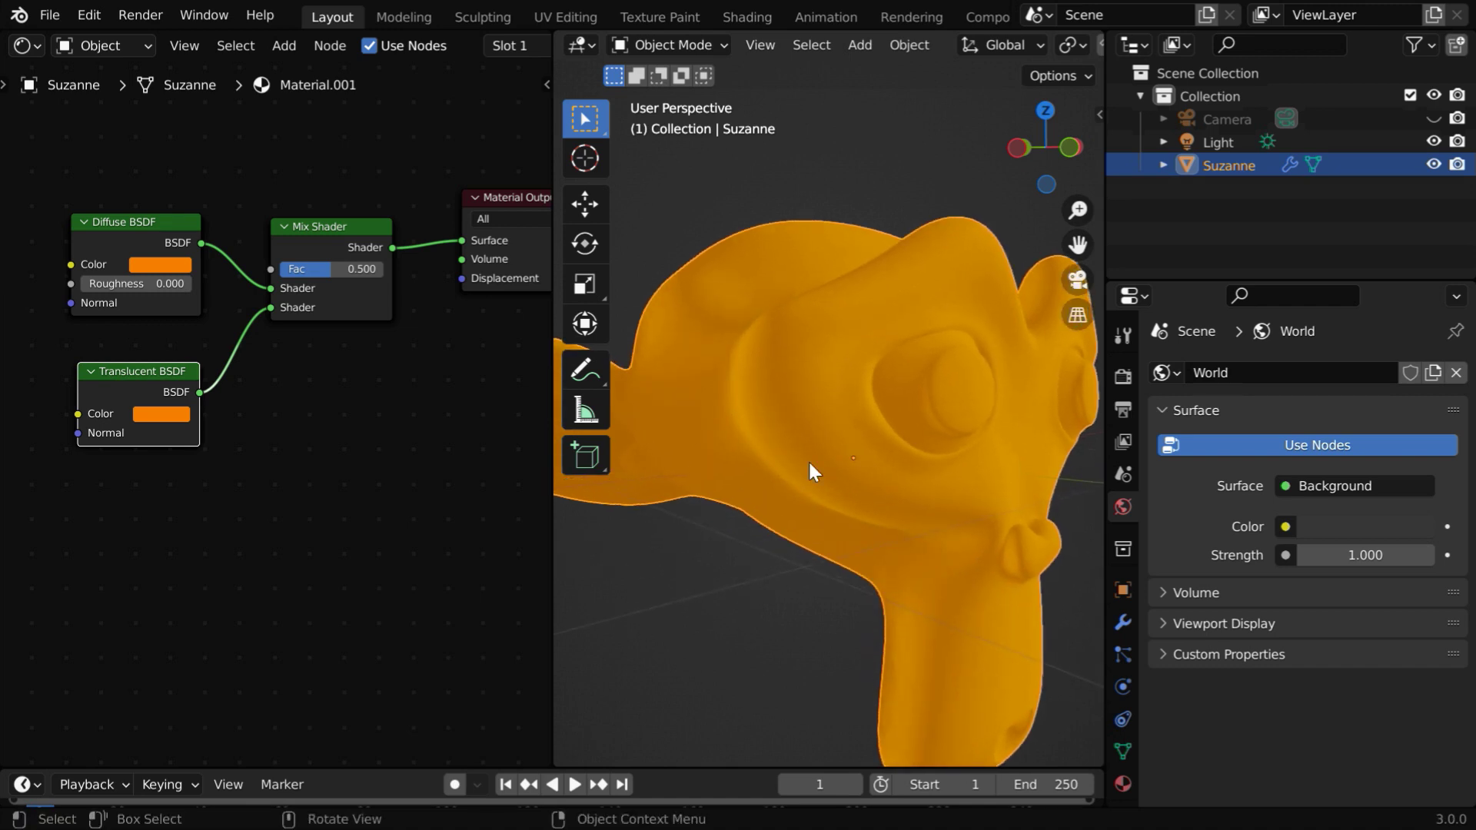
middle_click_drag(920, 523, 873, 553)
- Add a Subsurface Scattering node below the first Mix Shader
middle_click_drag(353, 351, 264, 484)
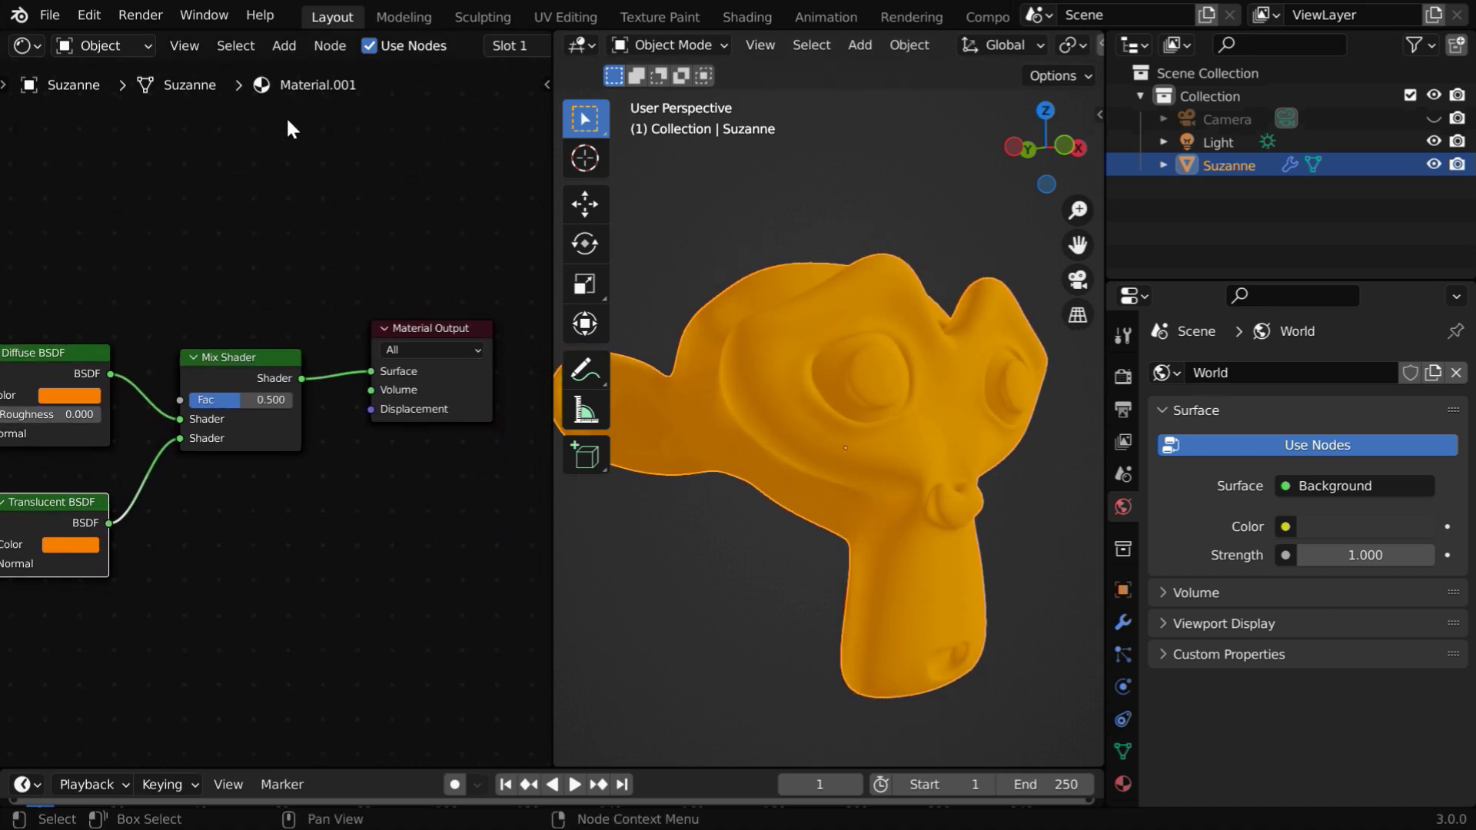
left_click(284, 46)
mouse_move(401, 149)
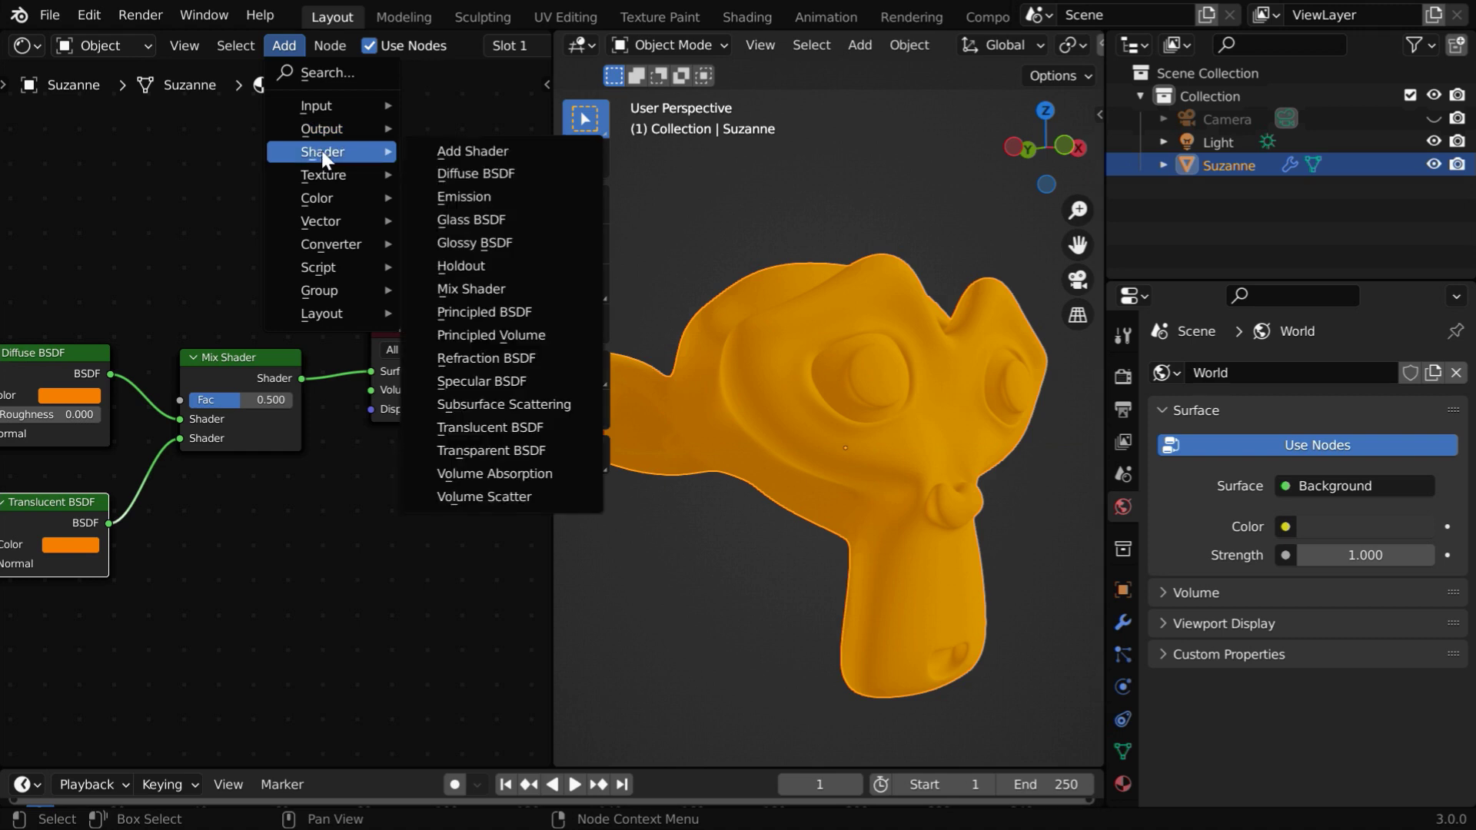
left_click(517, 416)
left_click(179, 487)
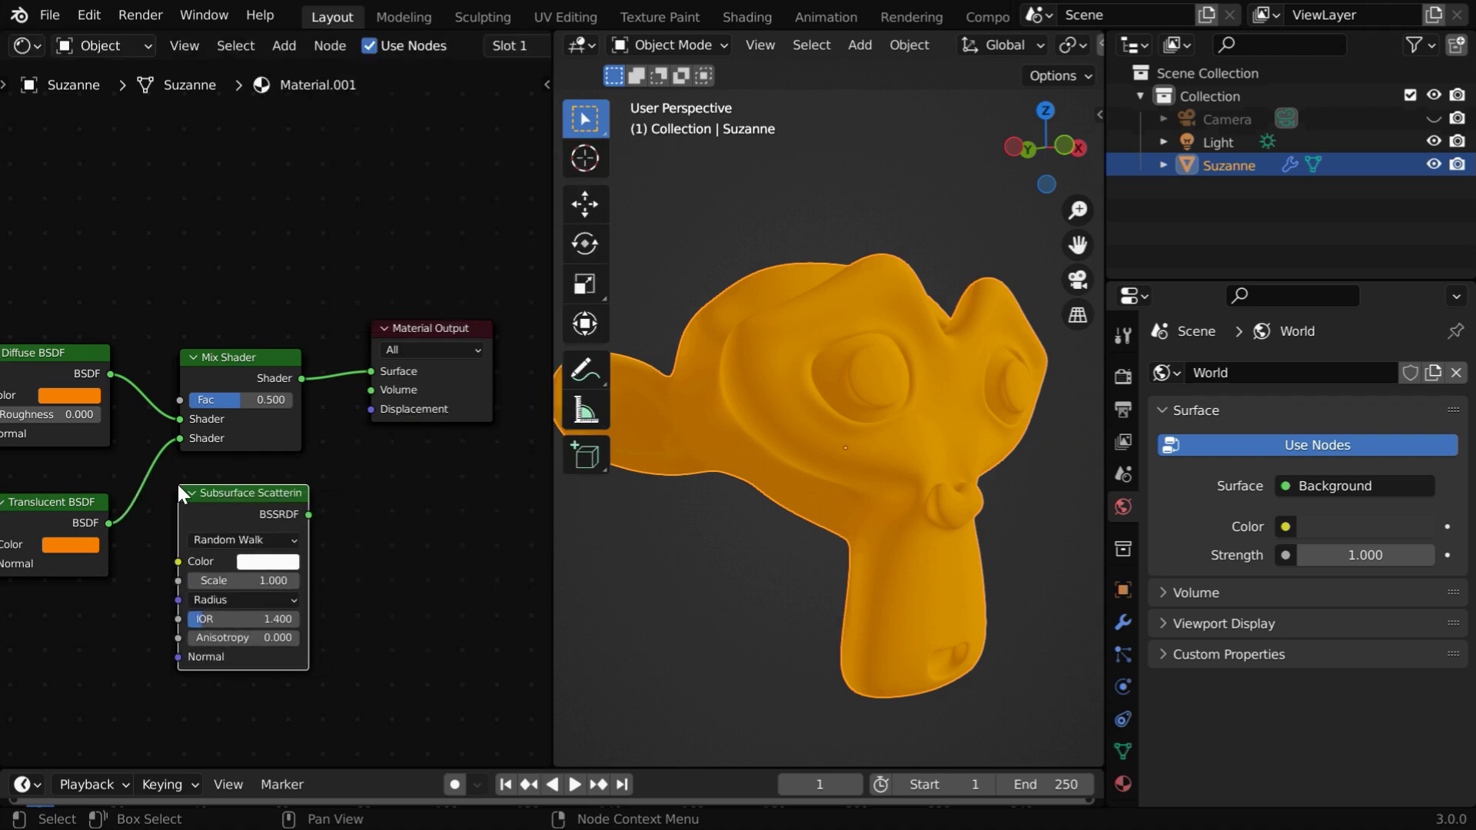
- Insert a second Mix Shader before the output, with Subsurface Scattering in its lower Shader input
left_click(283, 46)
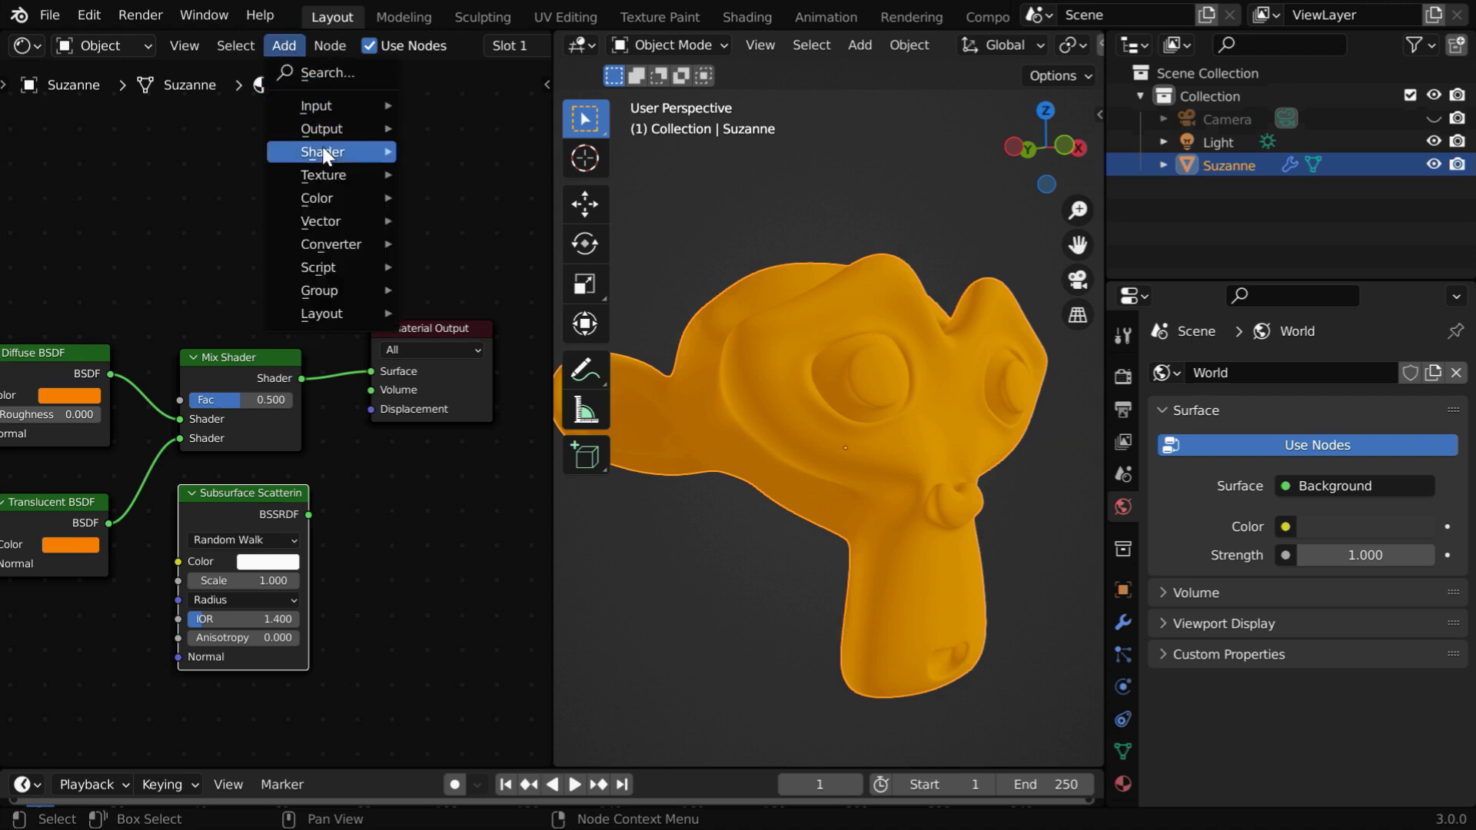
mouse_move(338, 152)
left_click(472, 288)
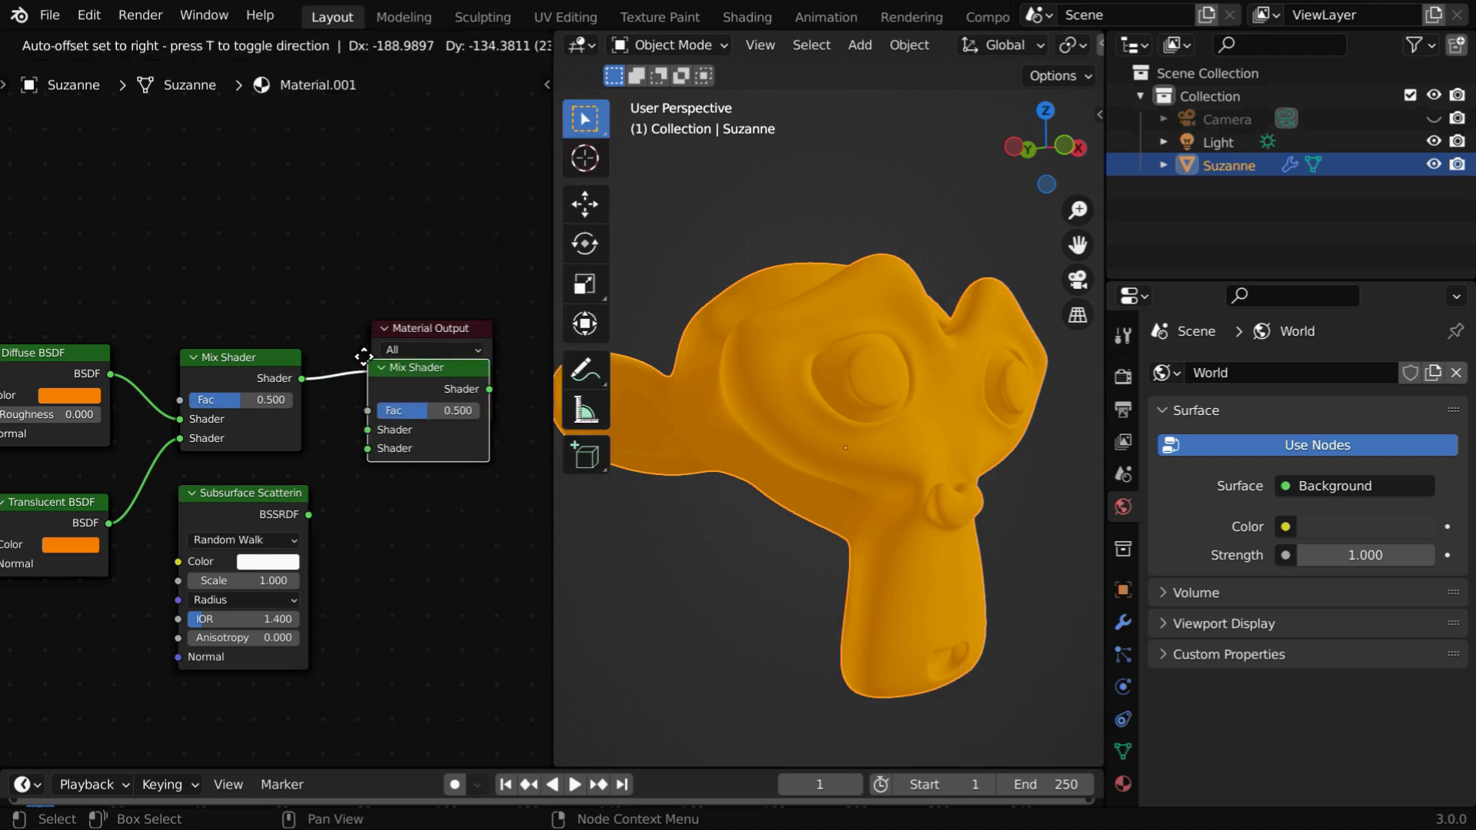
left_click(380, 367)
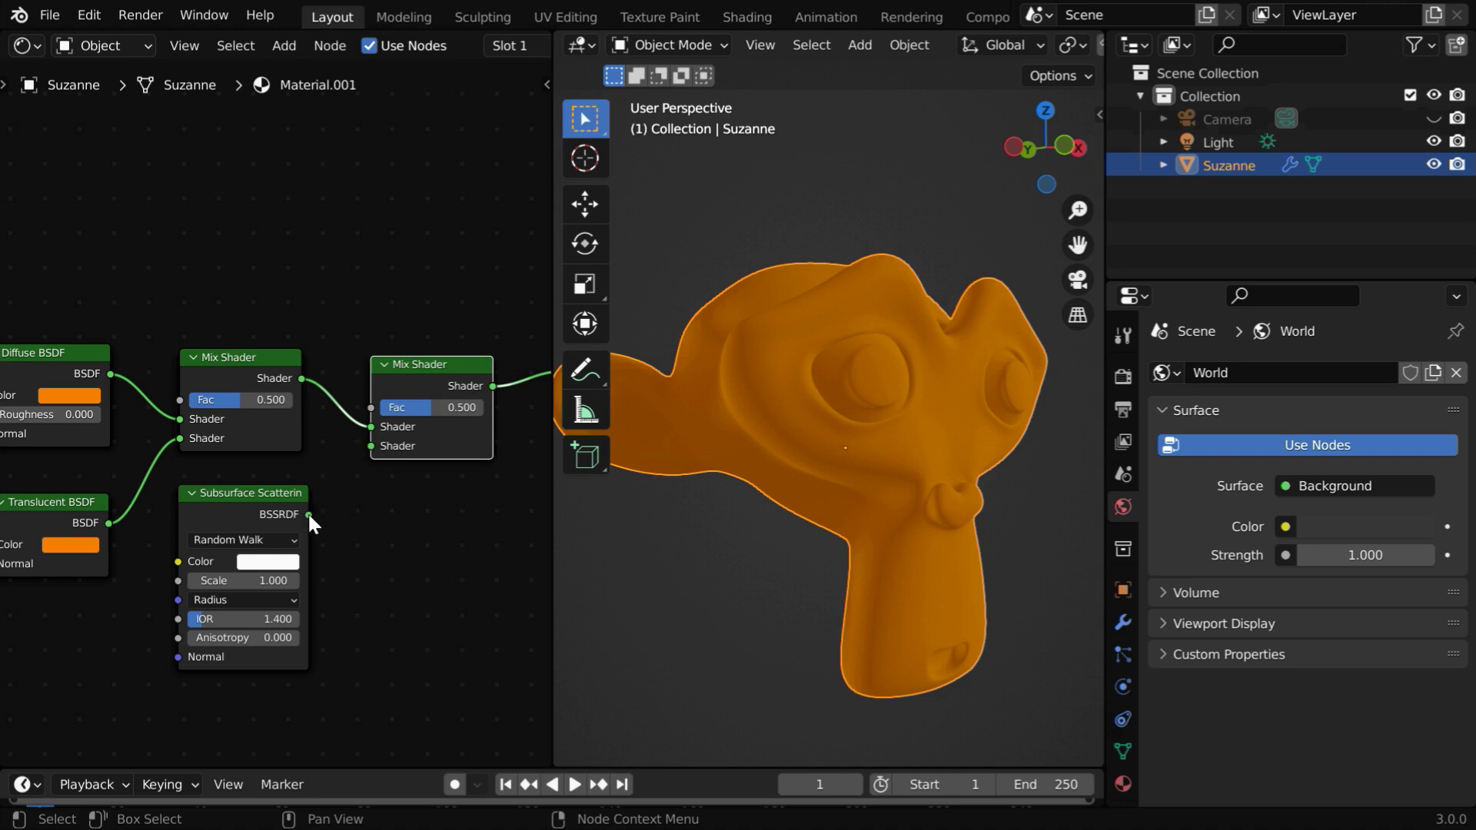
left_click_drag(308, 515, 373, 447)
middle_click_drag(430, 458, 272, 349)
middle_click_drag(354, 409, 425, 422)
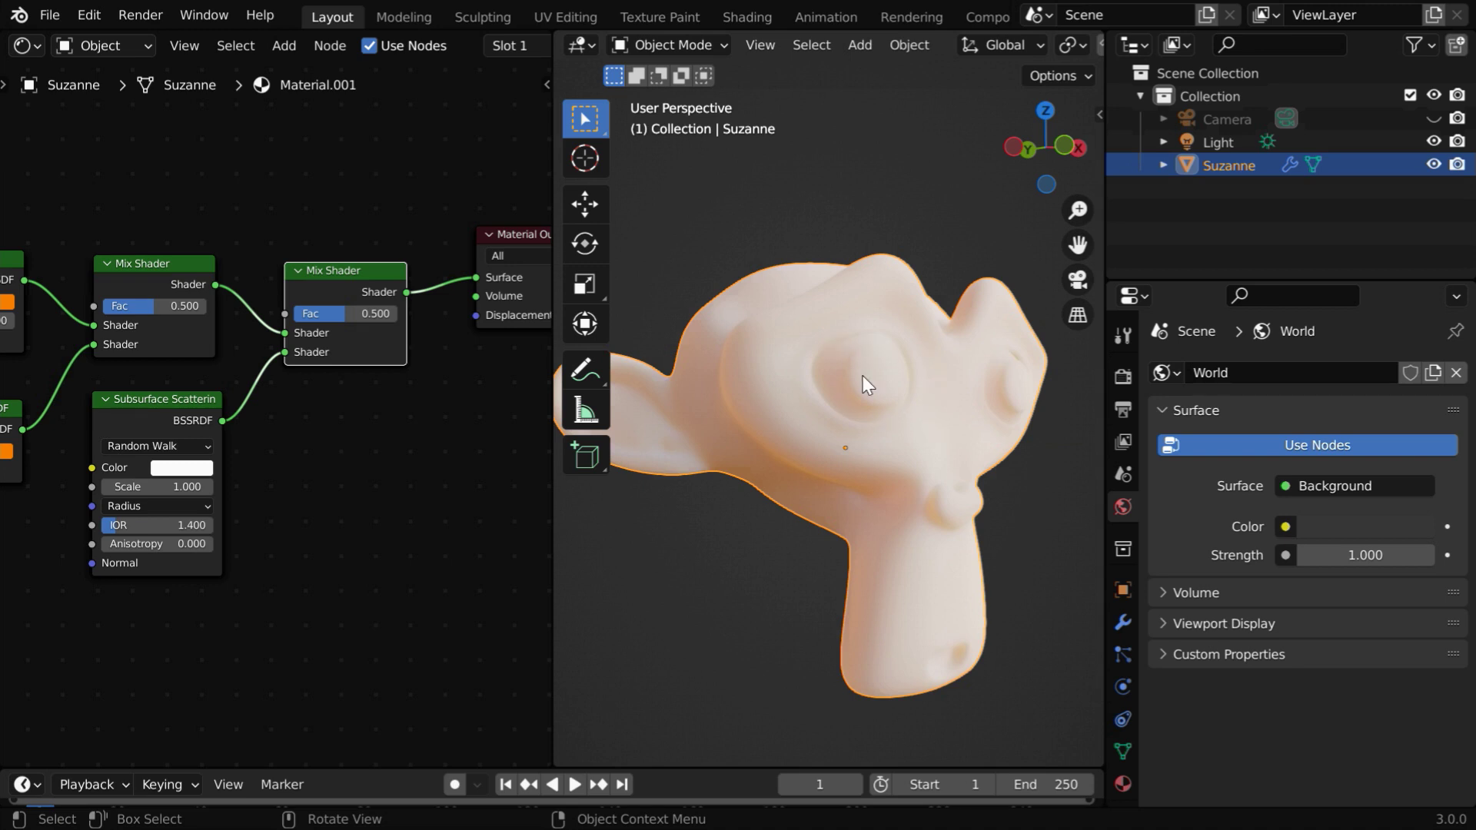
- Set the Subsurface Scattering colour to peach-orange
left_click(200, 468)
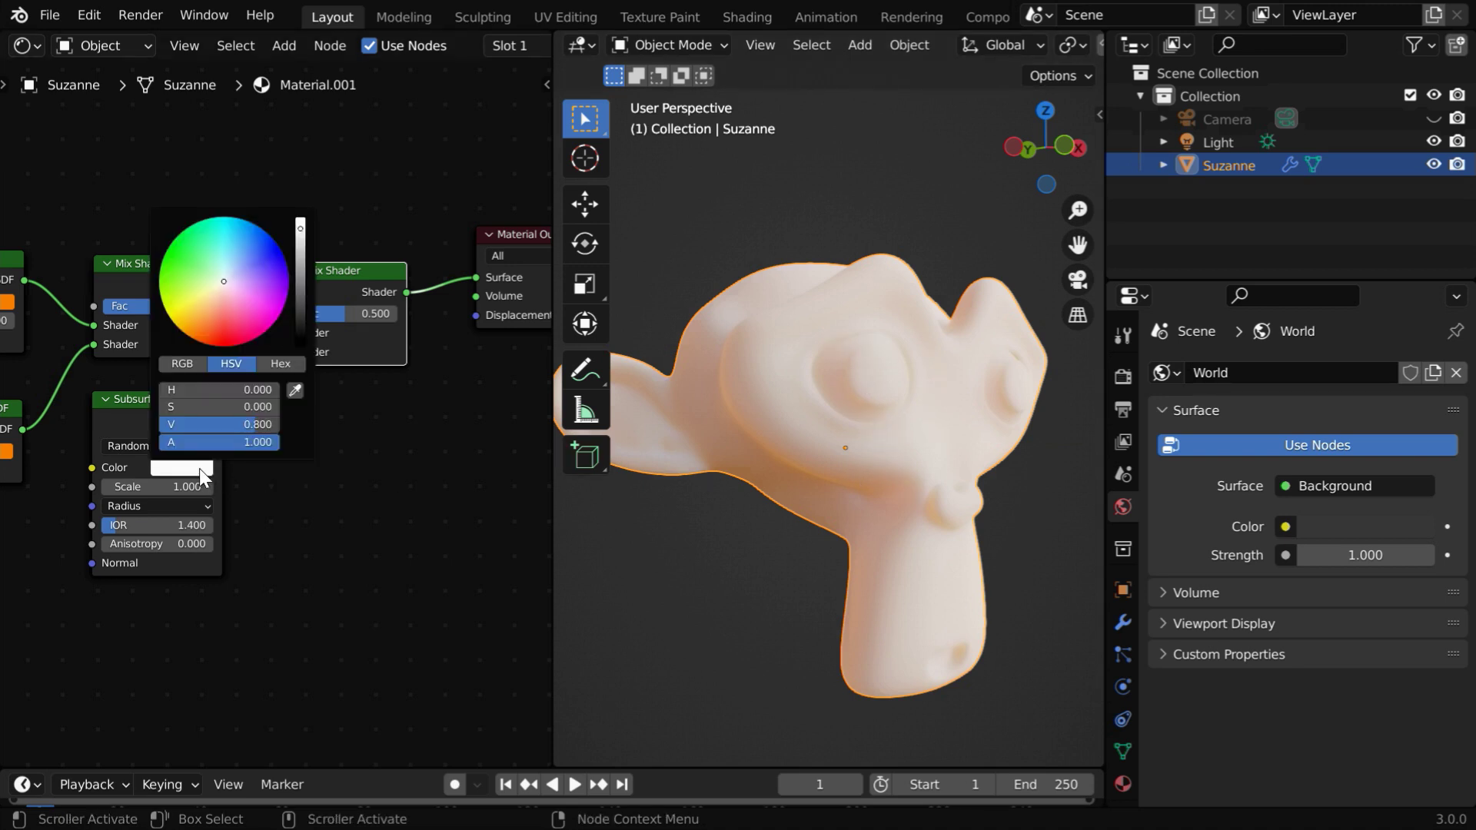
left_click(215, 310)
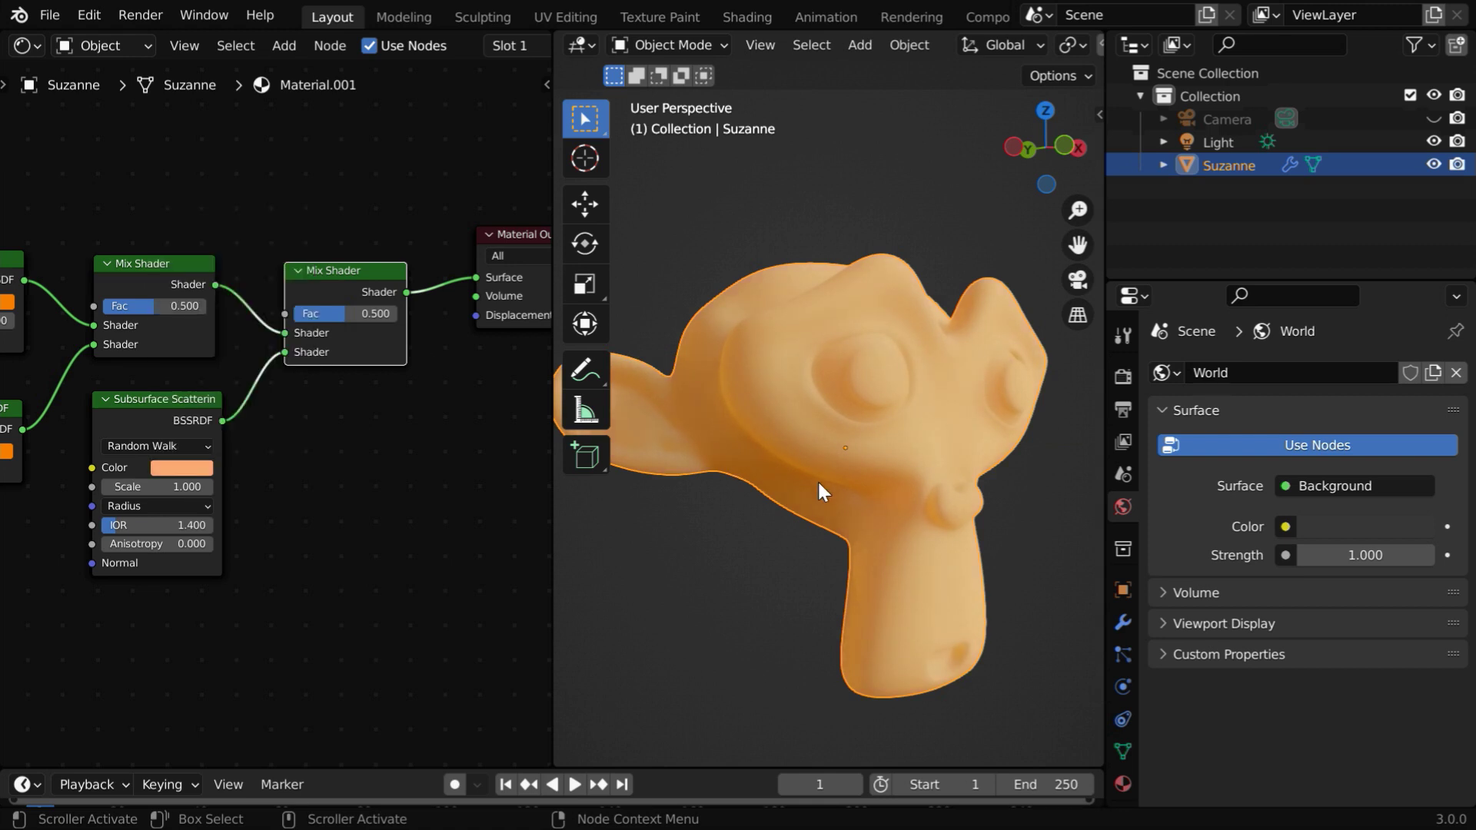
mouse_move(853, 505)
middle_mouse_down()
mouse_move(821, 494)
mouse_move(862, 507)
middle_mouse_up()
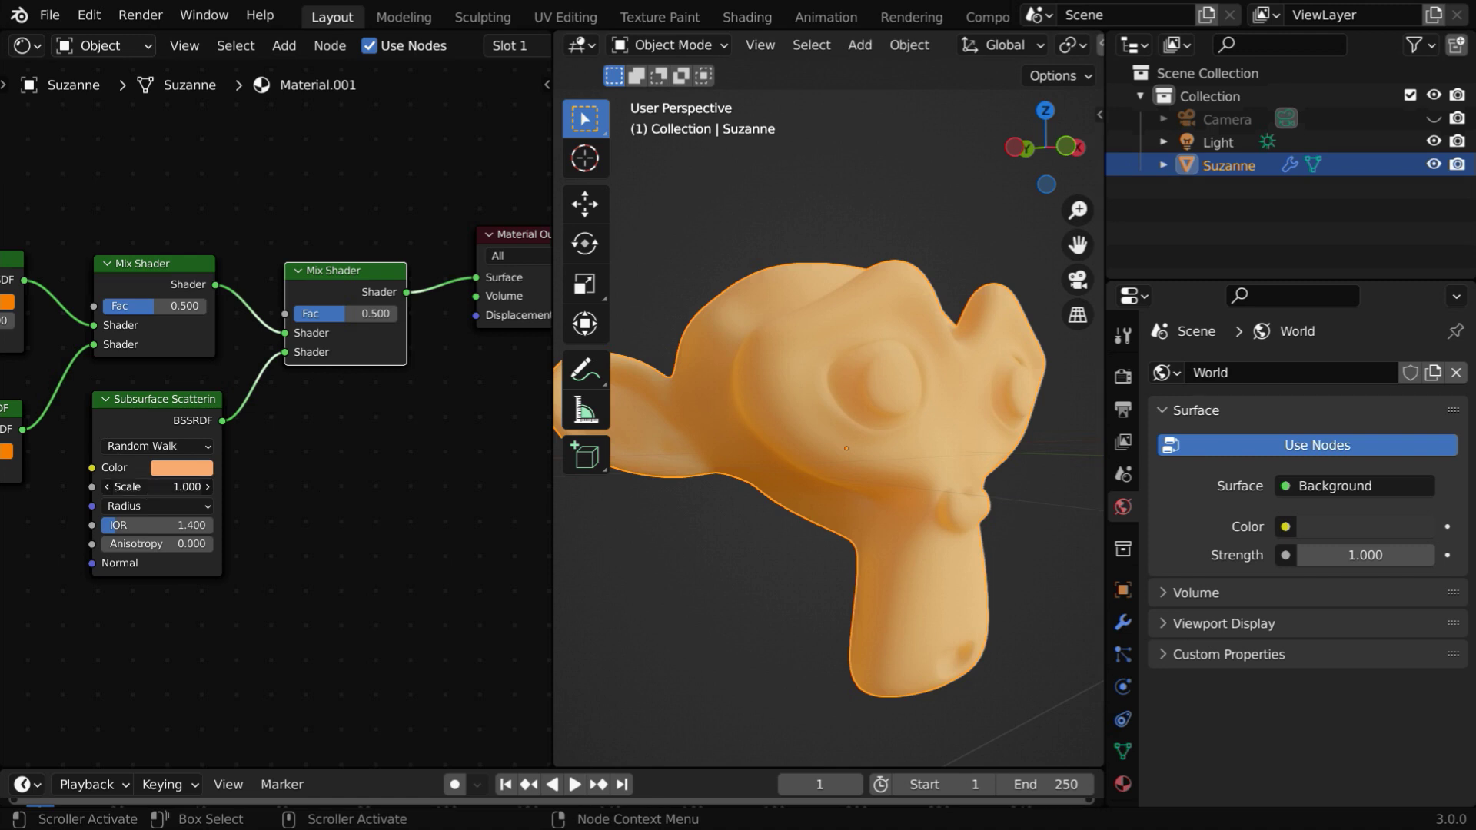
- Set the Subsurface Scattering Scale to 1.5 and expand its Radius values
left_click_drag(186, 492, 209, 492)
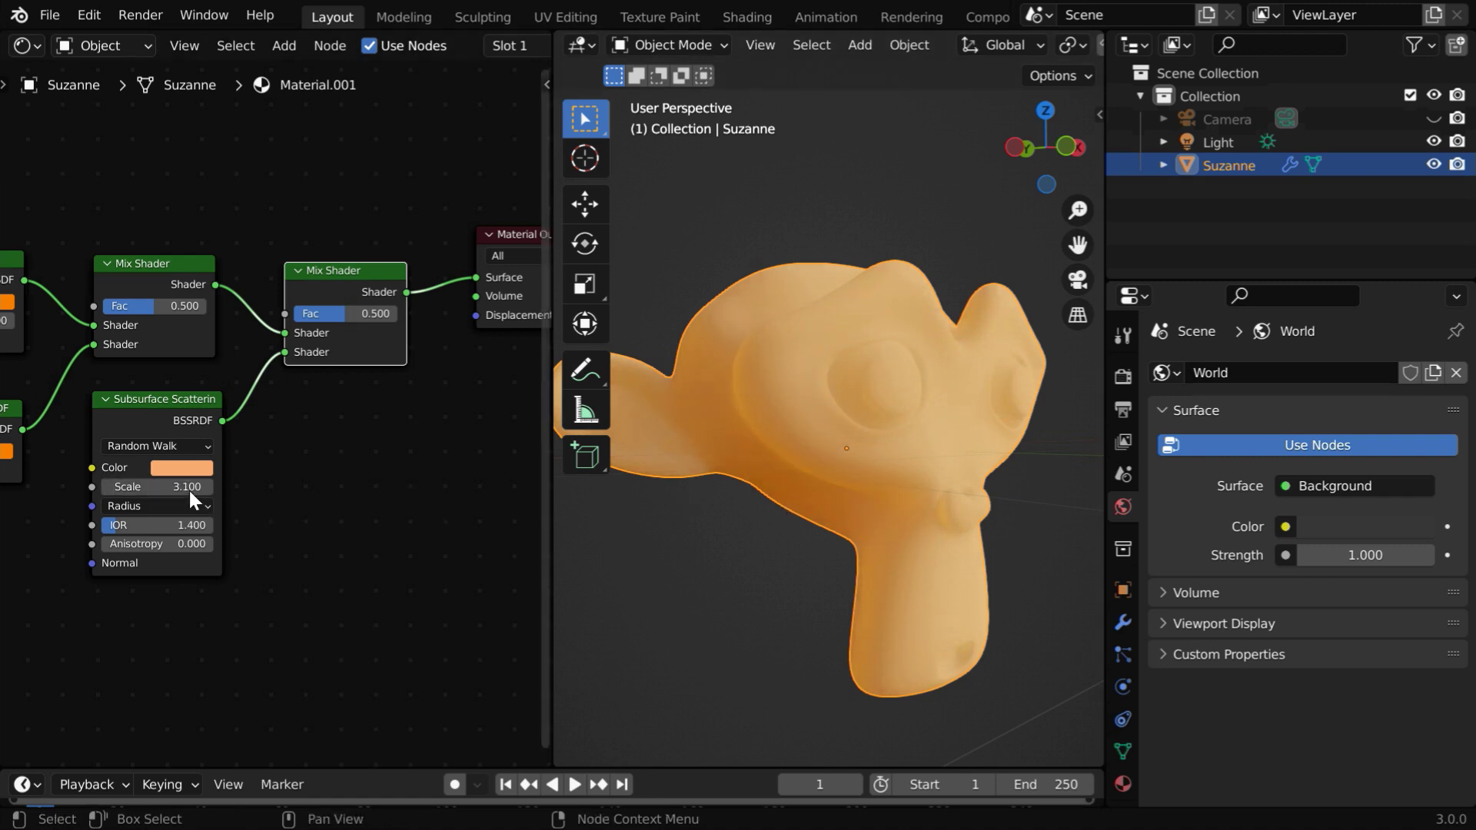
left_click(181, 486)
type("1.5")
key("Return")
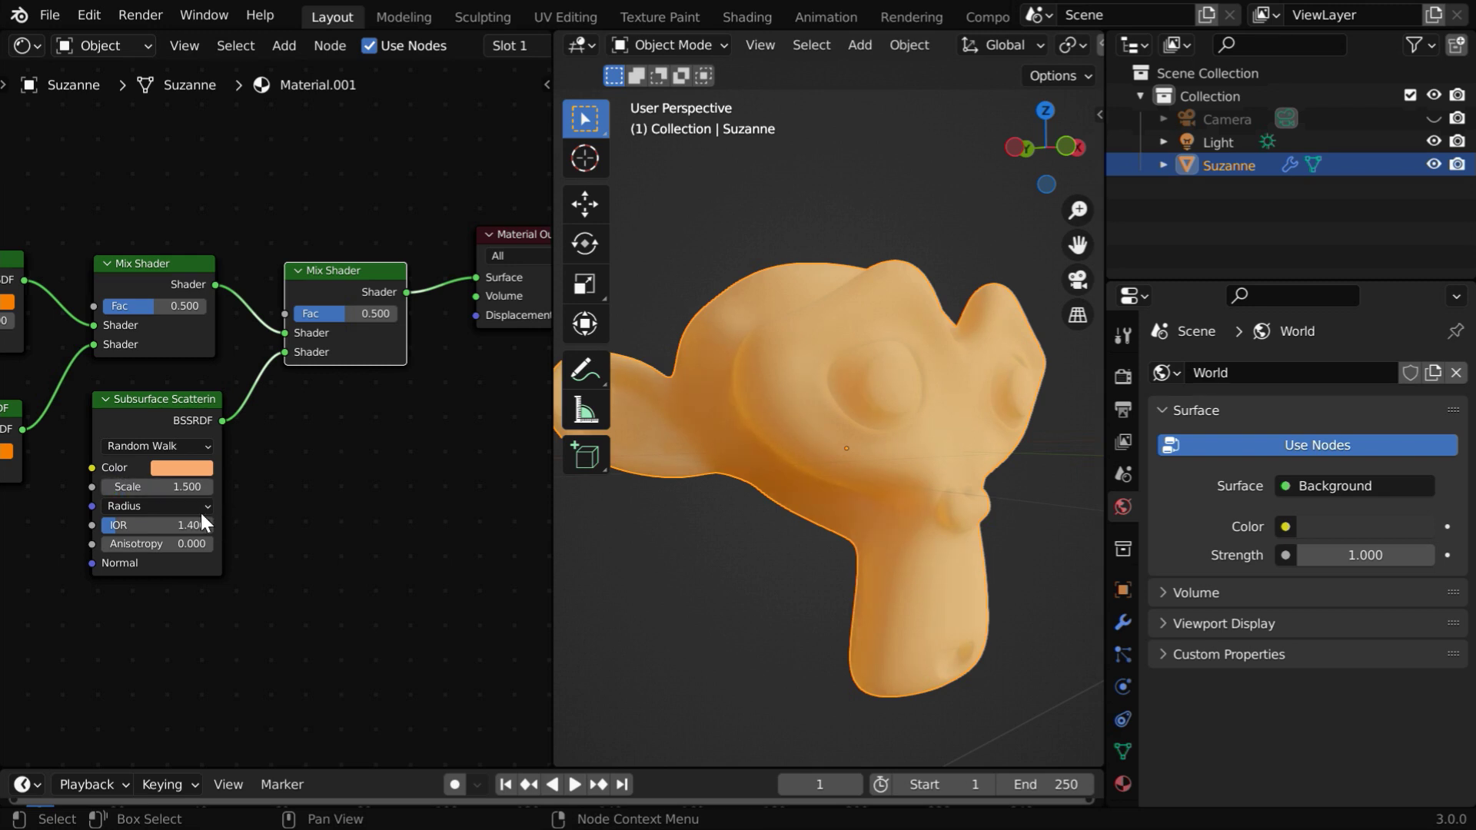
left_click(196, 505)
- Set the second Mix Shader Fac to 0.933 and widen the 3D Viewport leftward
left_click_drag(346, 311, 398, 311)
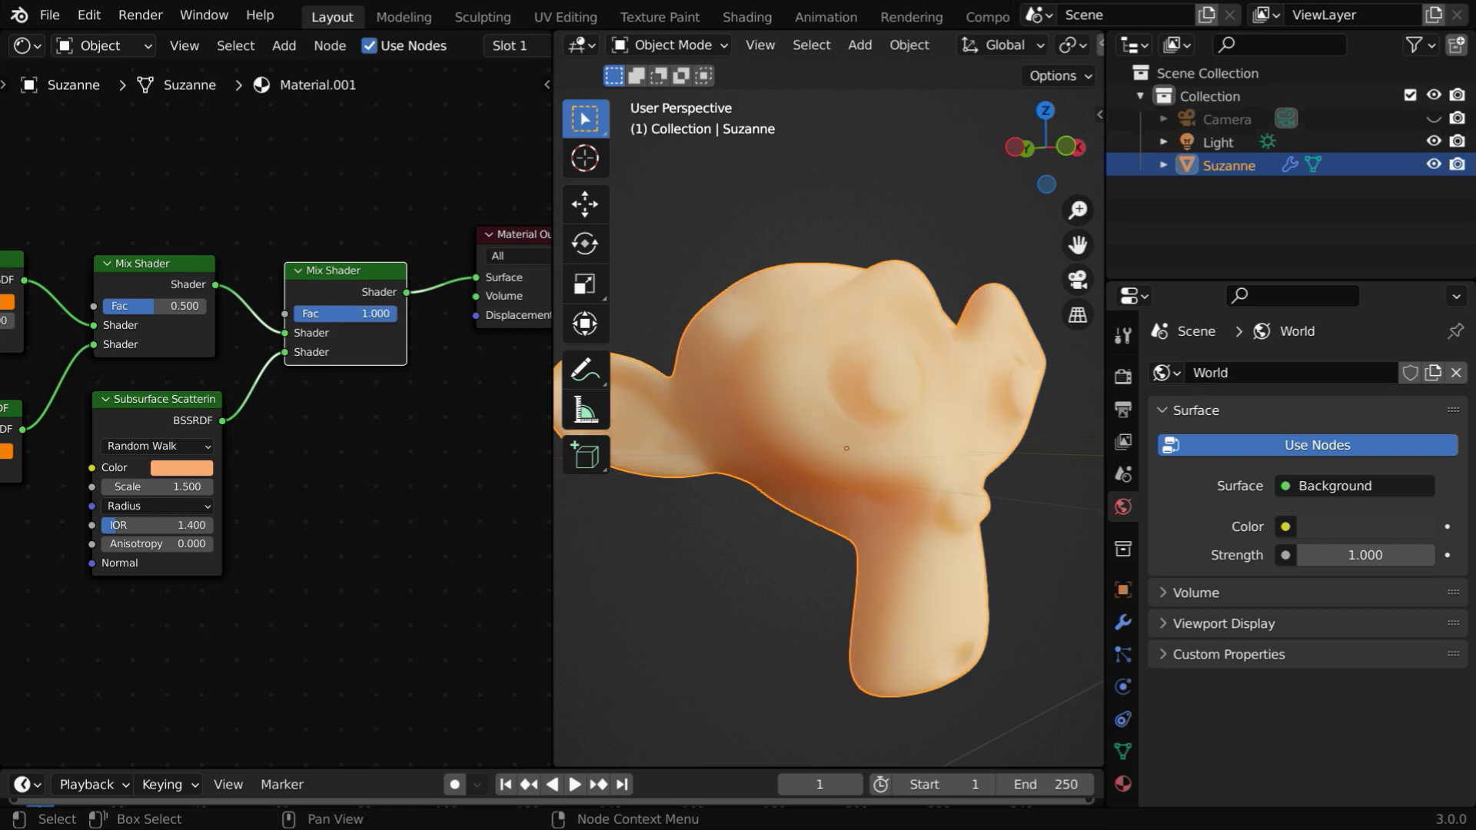
mouse_move(398, 310)
left_mouse_down()
mouse_move(377, 310)
mouse_move(390, 311)
left_mouse_up()
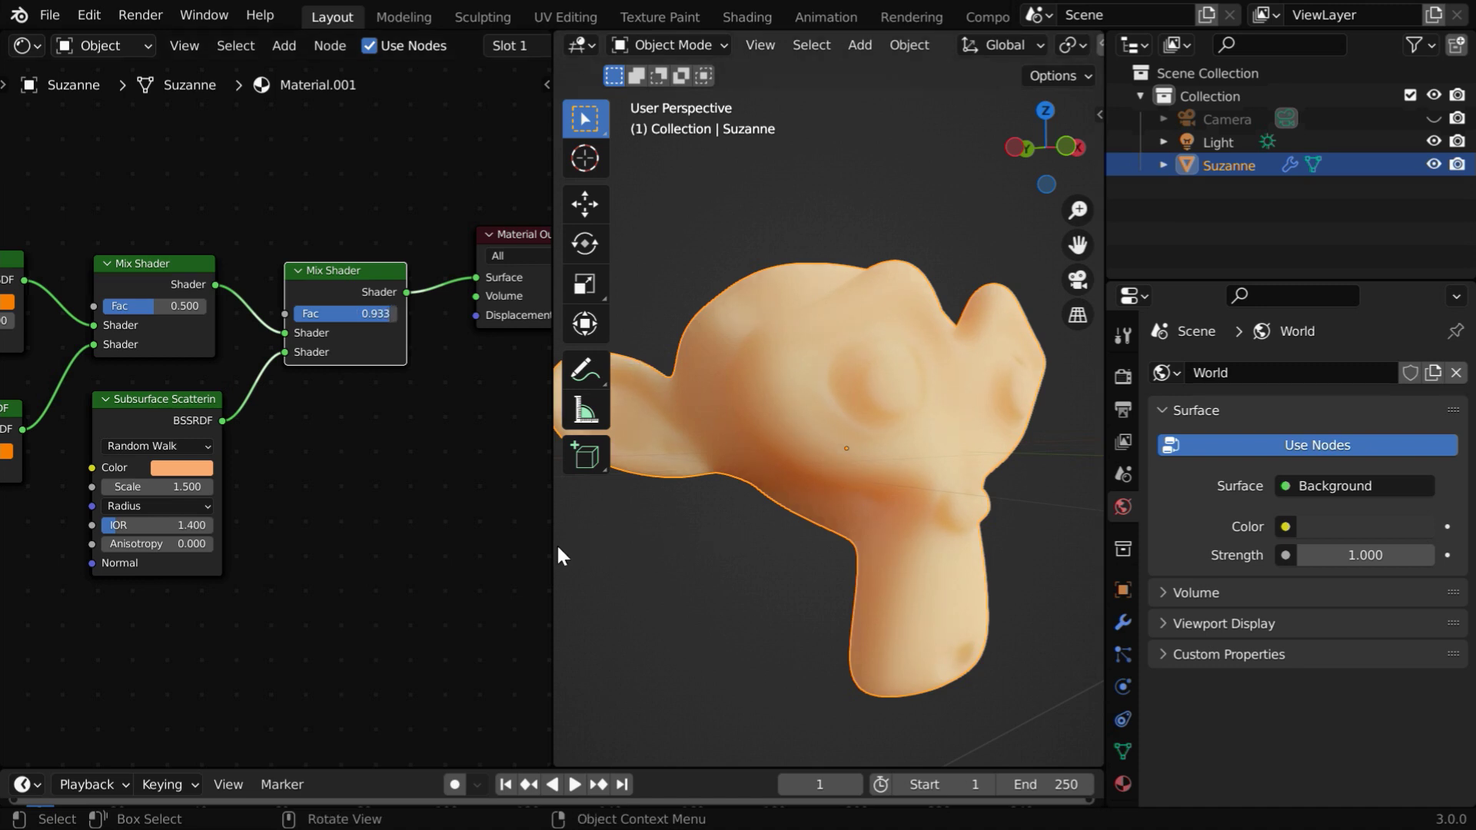
left_click_drag(553, 549, 352, 540)
middle_click_drag(879, 501, 923, 514)
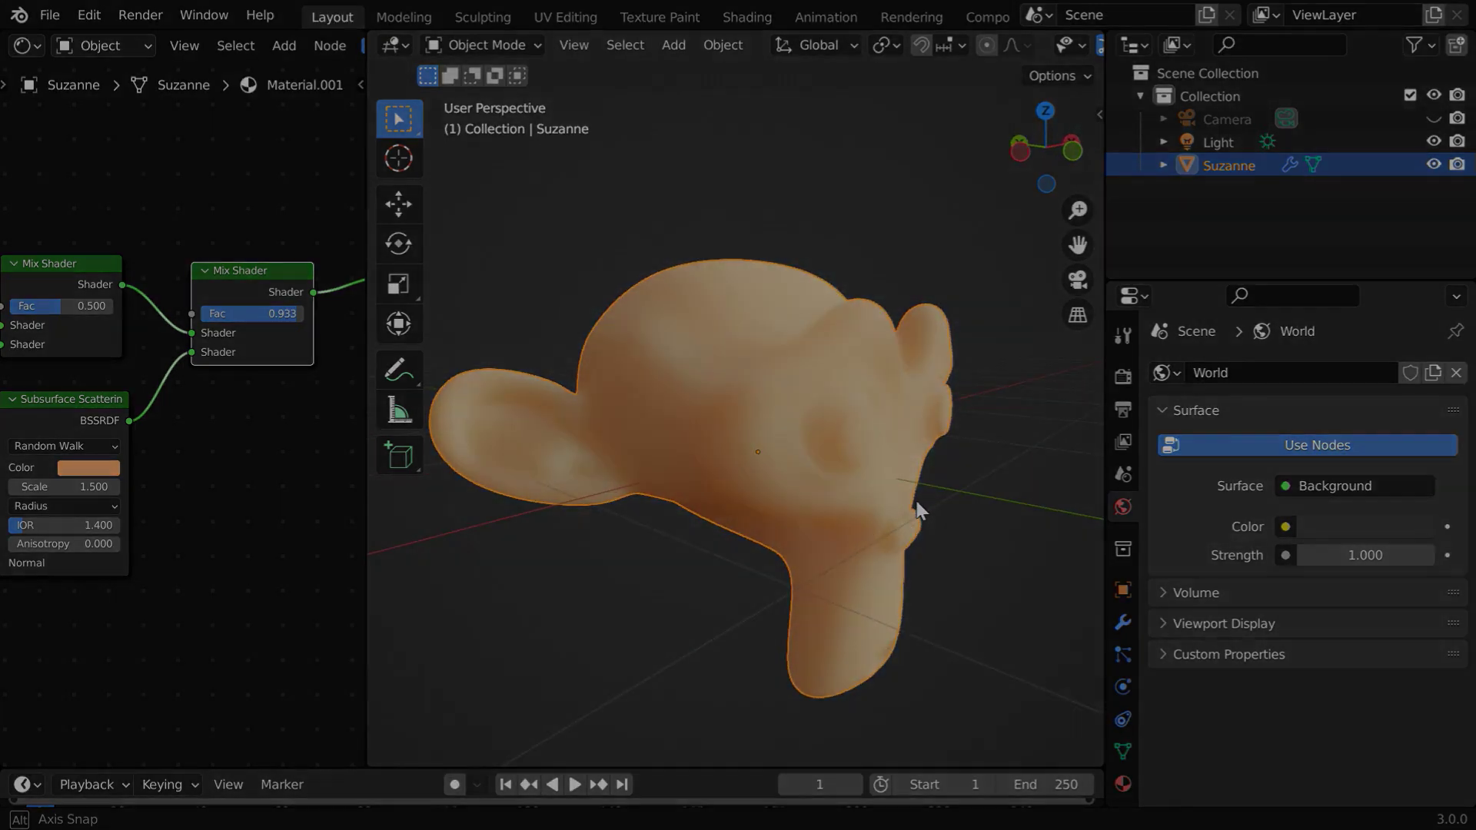